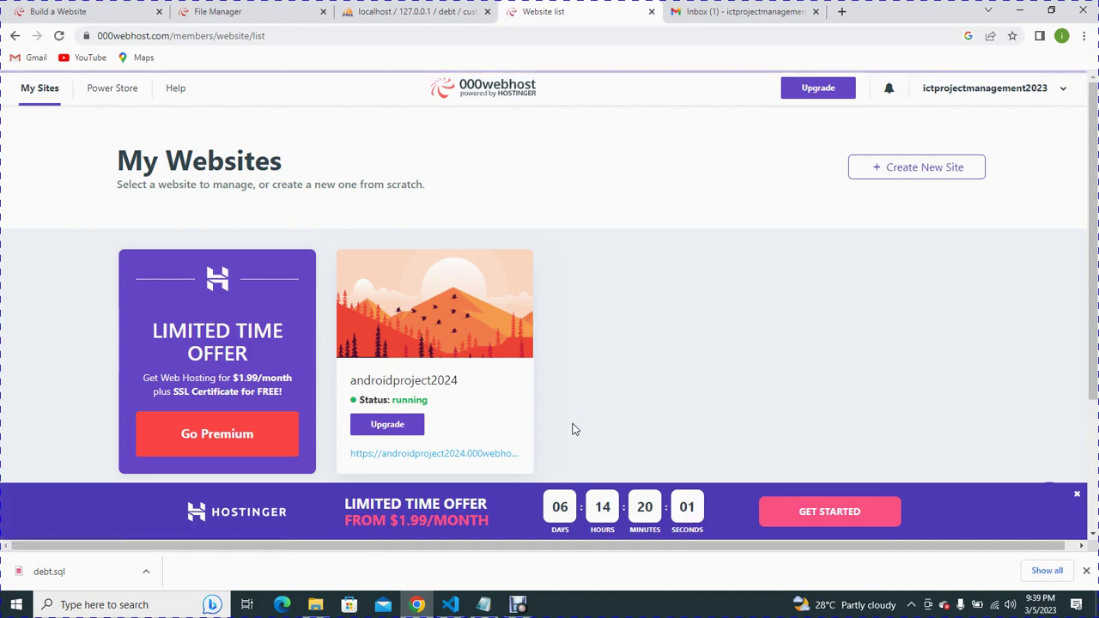
Open the management page of the androidproject2024 website and show its tools.
mouse_move(390, 309)
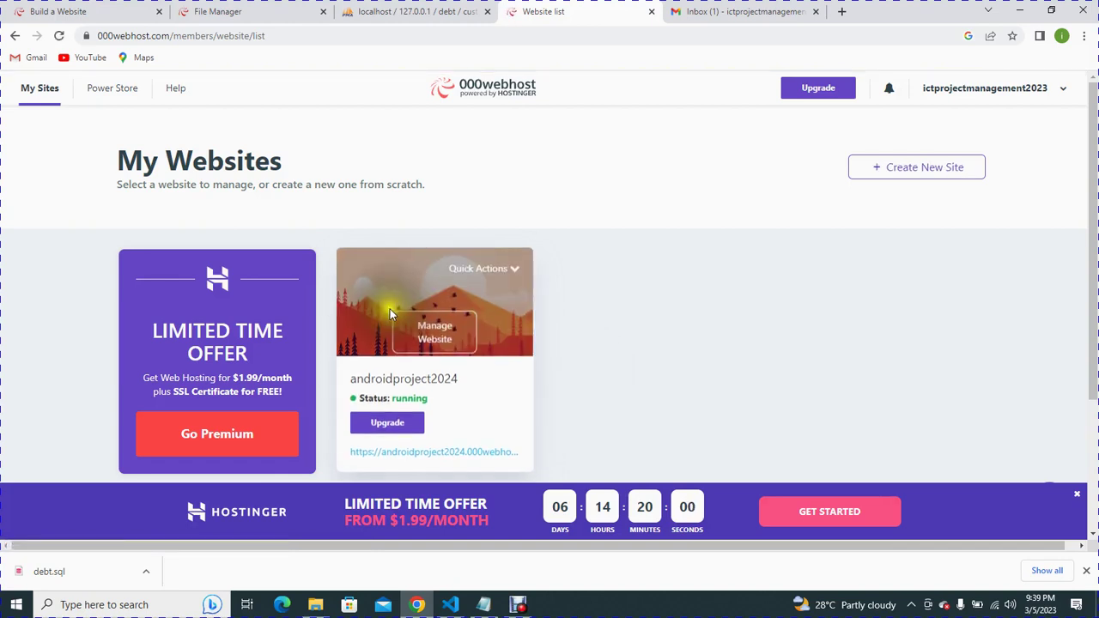
click(445, 344)
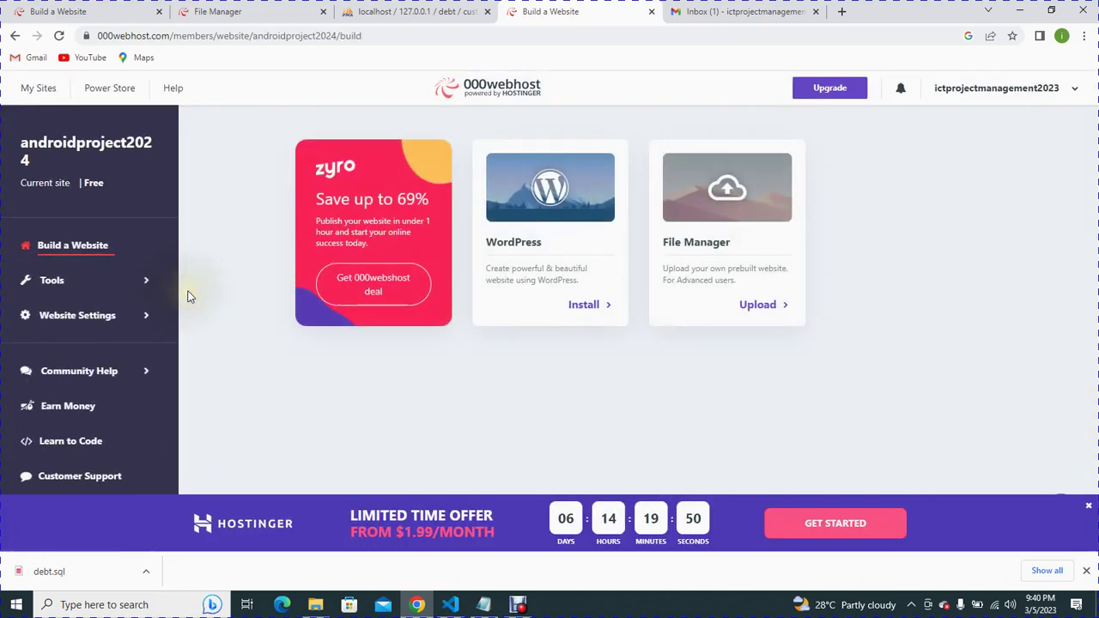
click(133, 284)
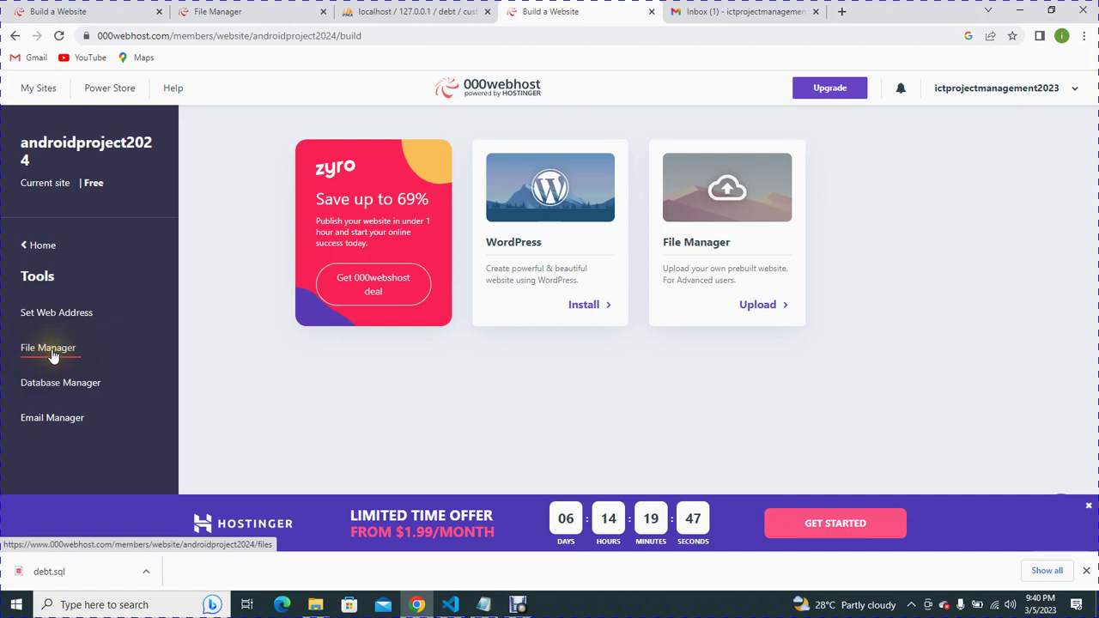
Open the site's File Manager and Database Manager in separate new browser tabs, ending on the database page.
right_click(52, 355)
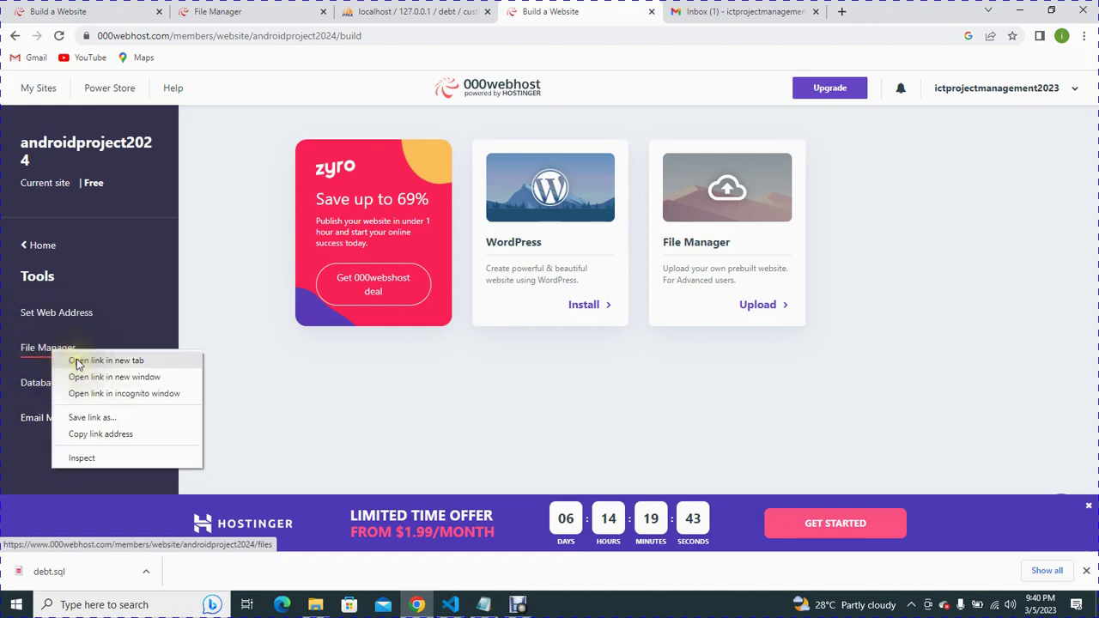
click(76, 360)
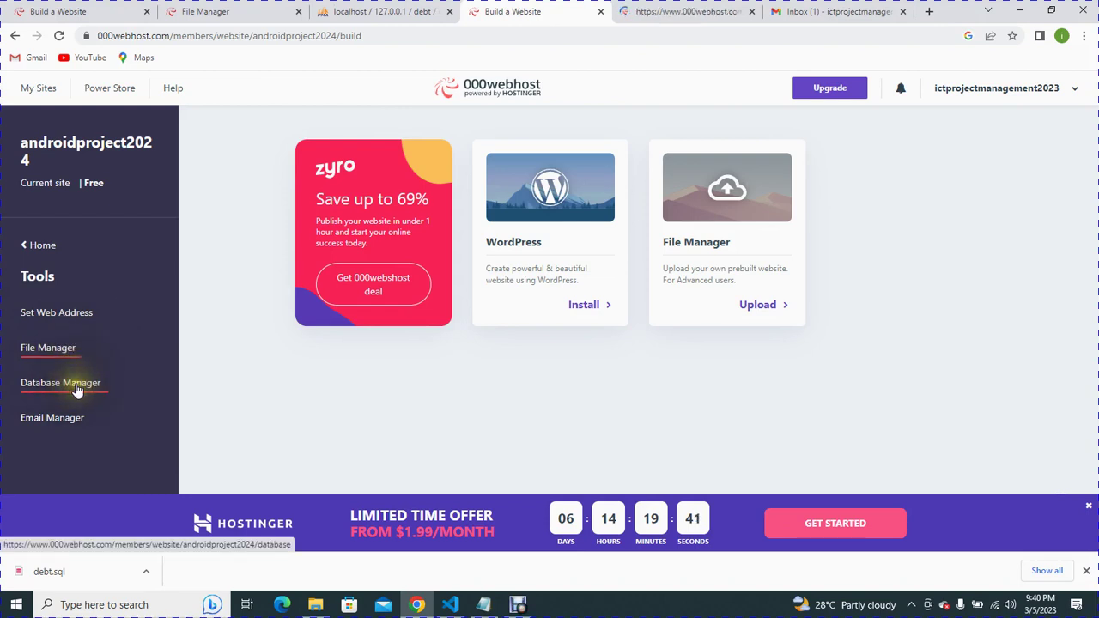
right_click(77, 388)
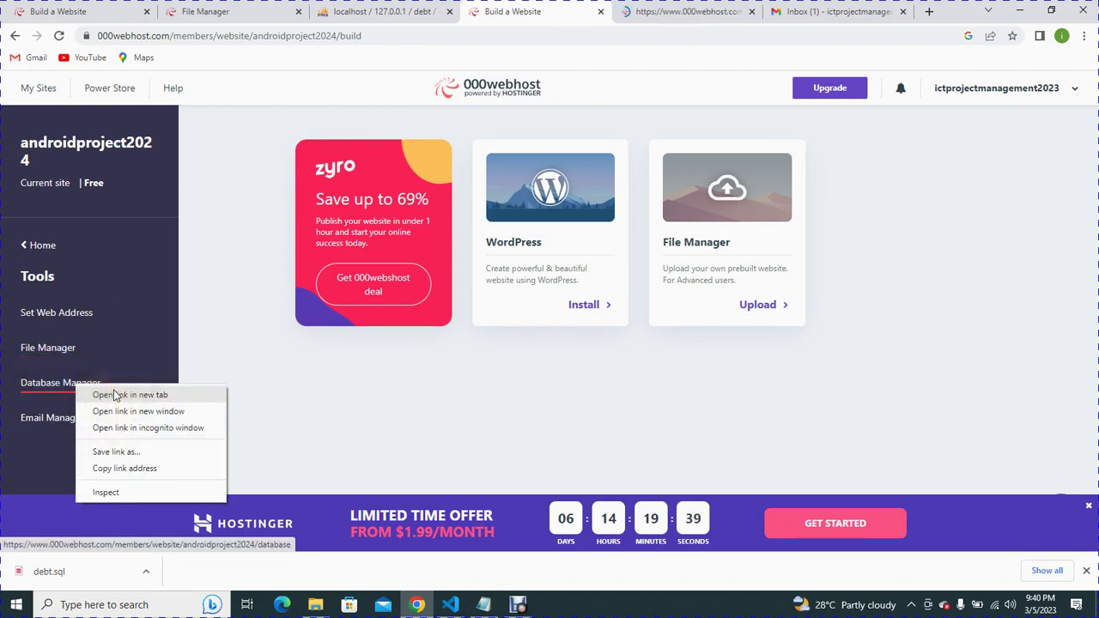
click(114, 395)
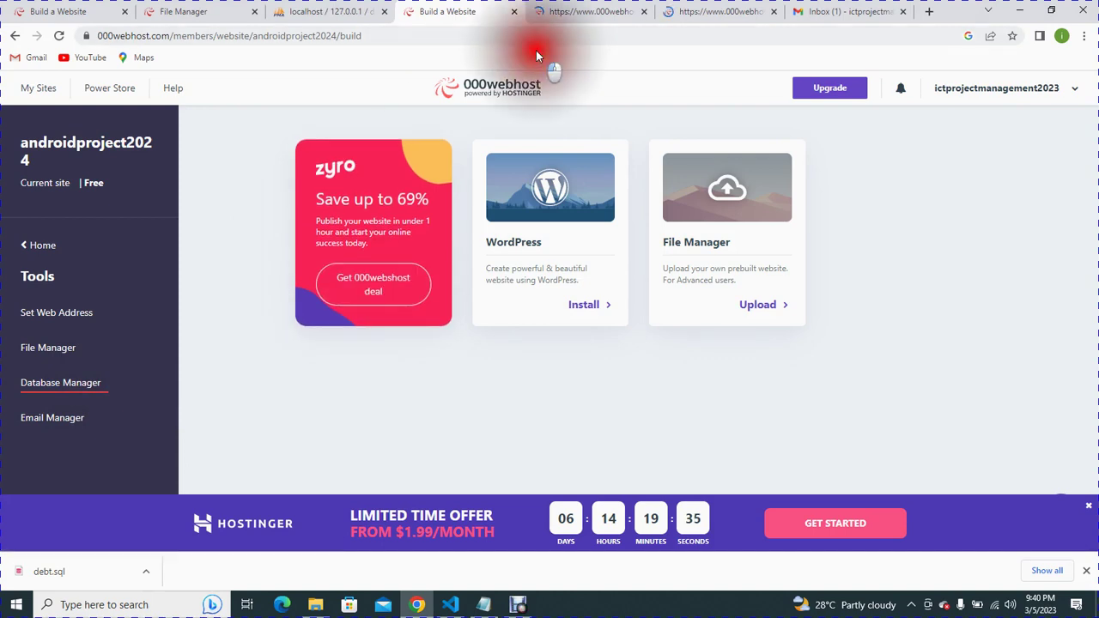
click(571, 13)
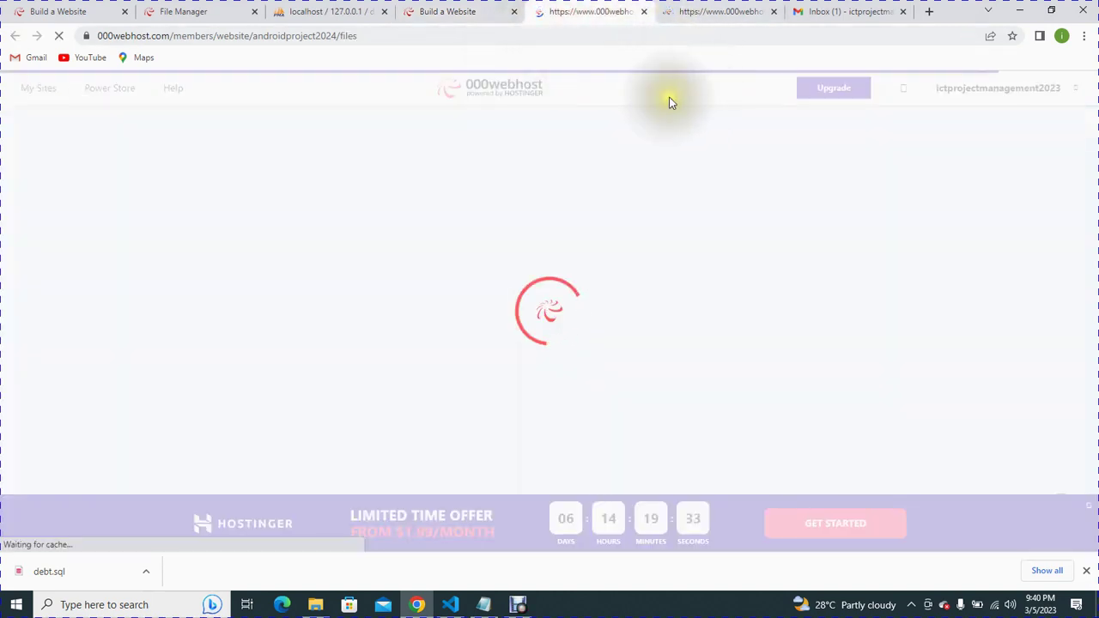
click(691, 10)
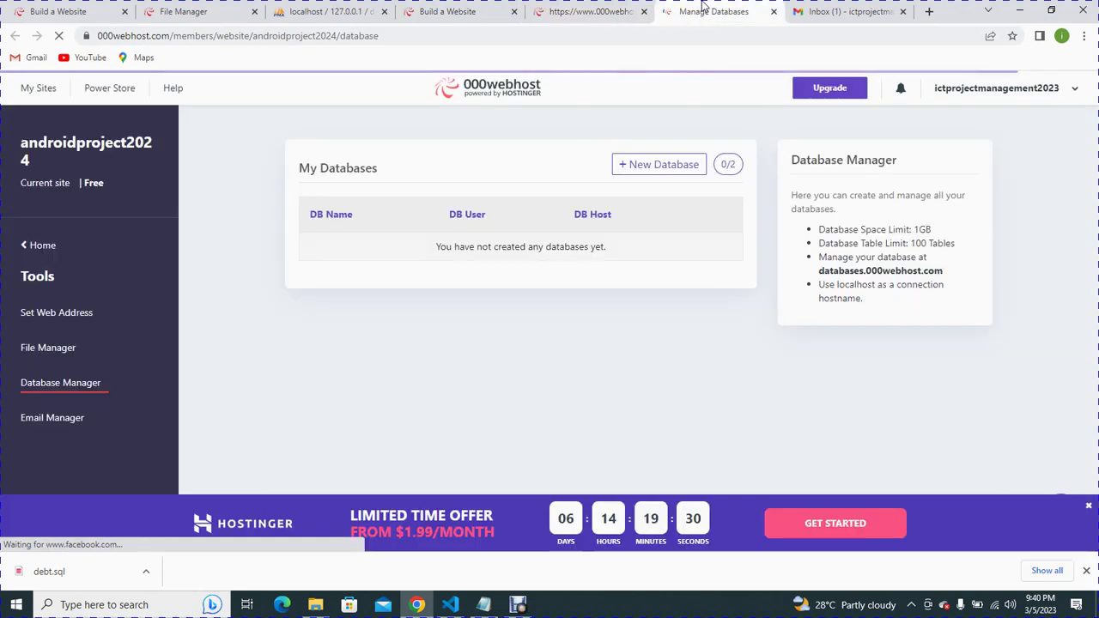
Start a new database with the name android_dbname and the username android_username.
click(639, 169)
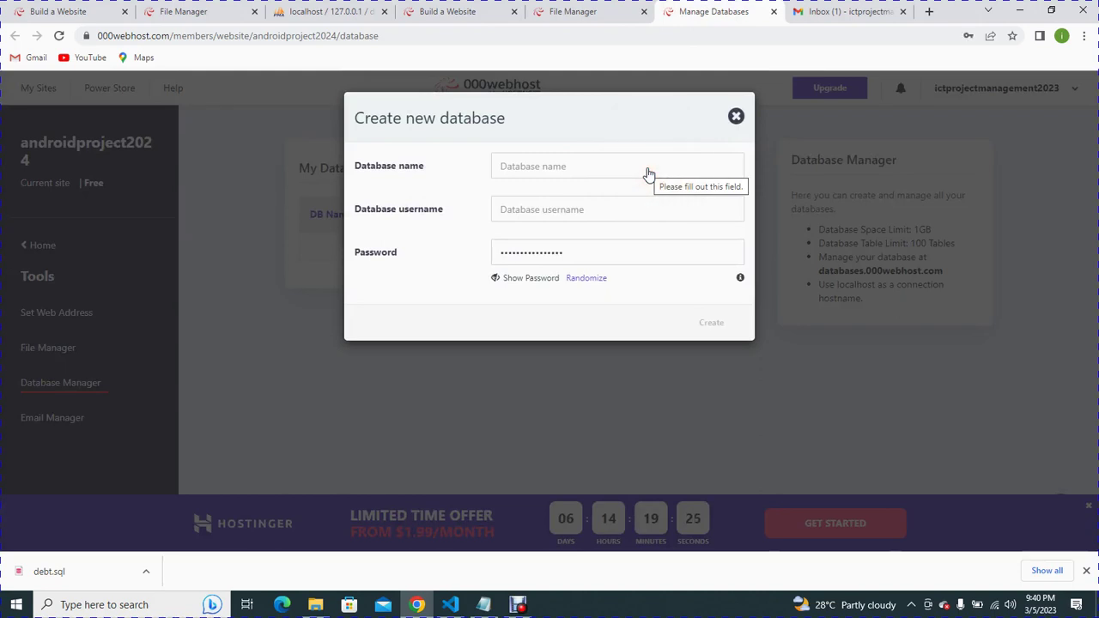
click(604, 167)
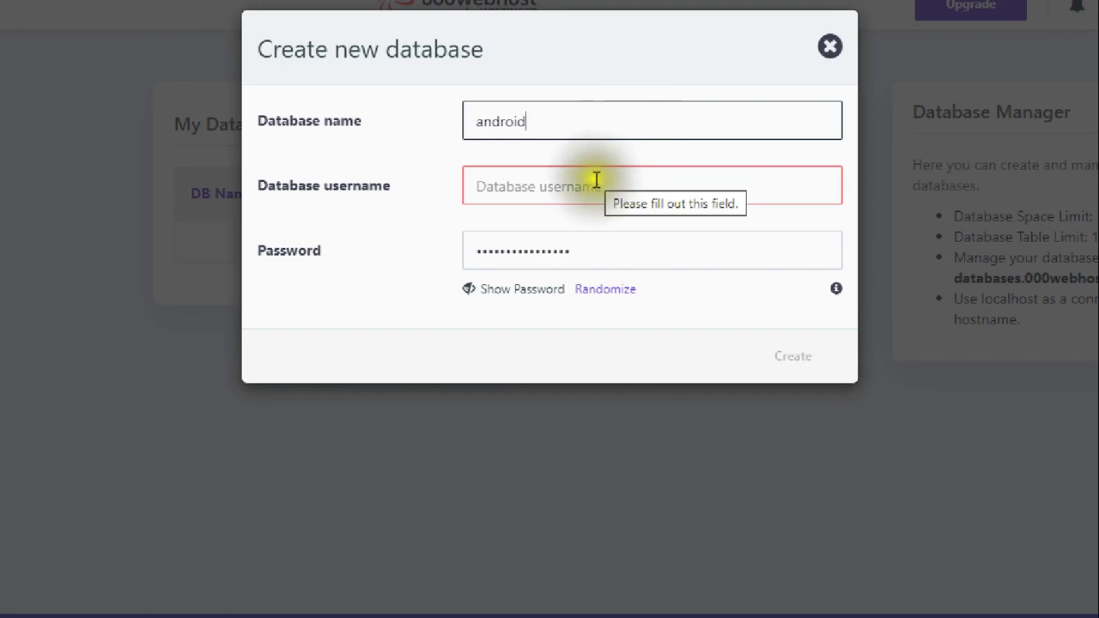
click(579, 208)
text(andr)
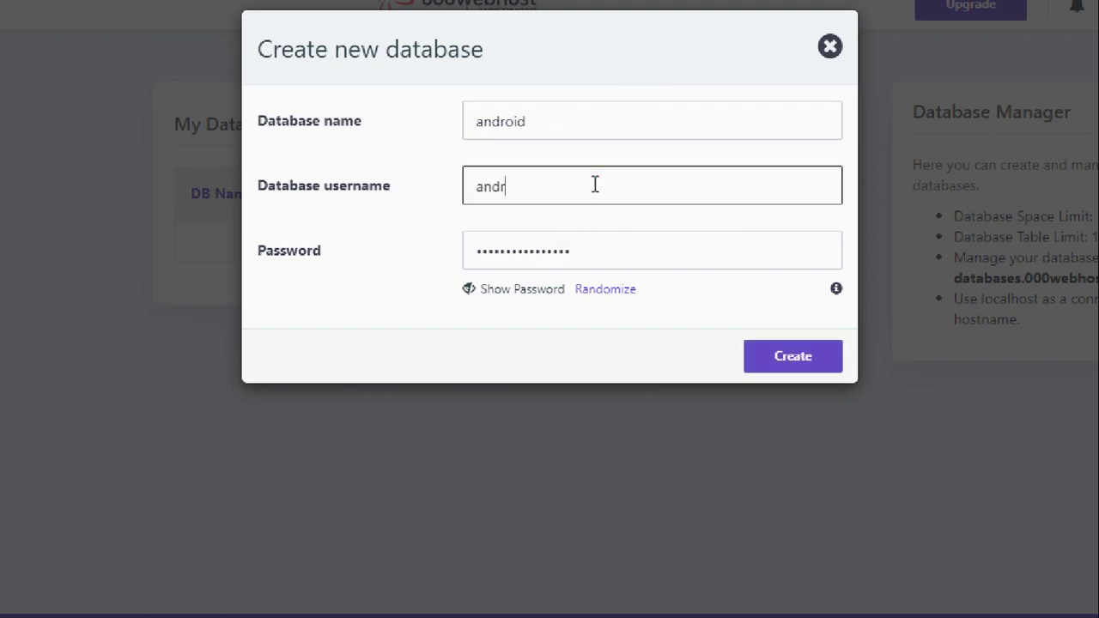
text(oid_username)
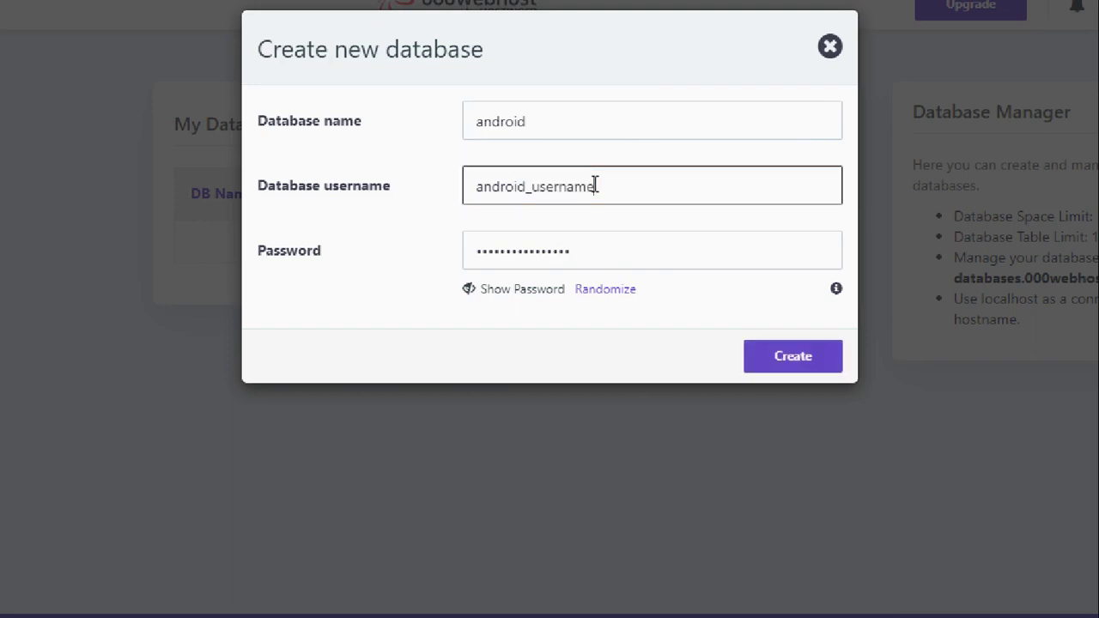
click(533, 121)
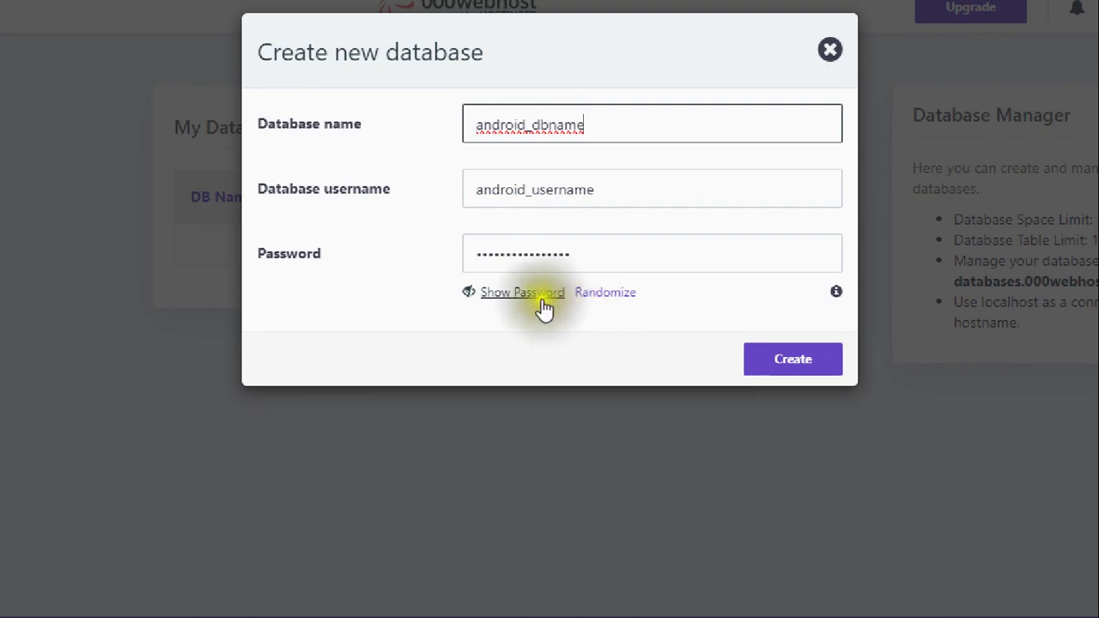
Reveal the database password and generate a new random one for the password field.
click(471, 293)
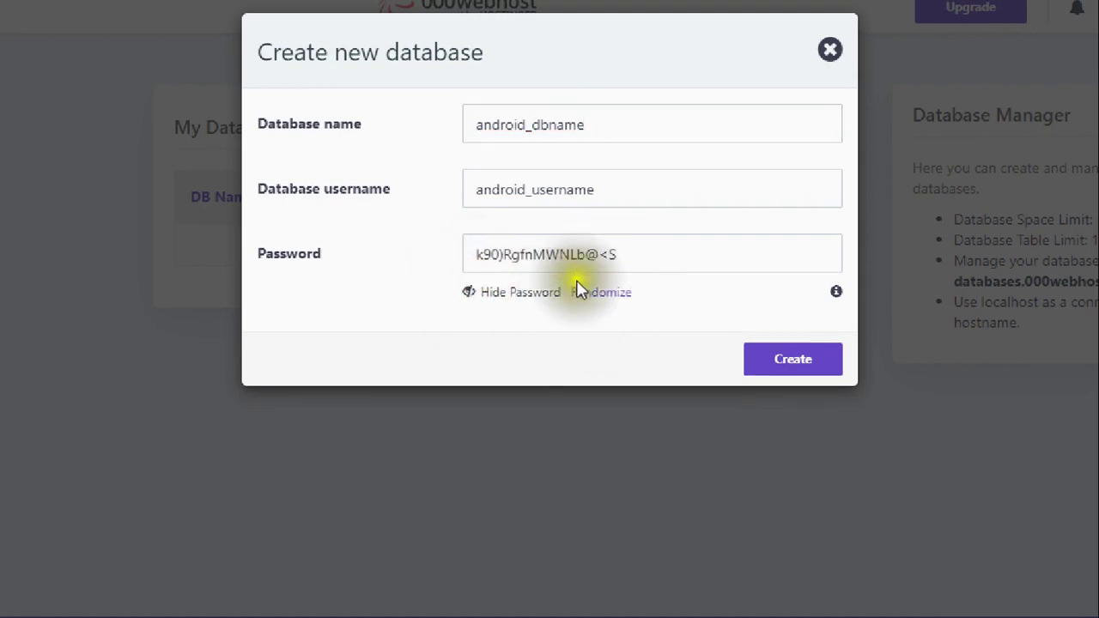
click(613, 296)
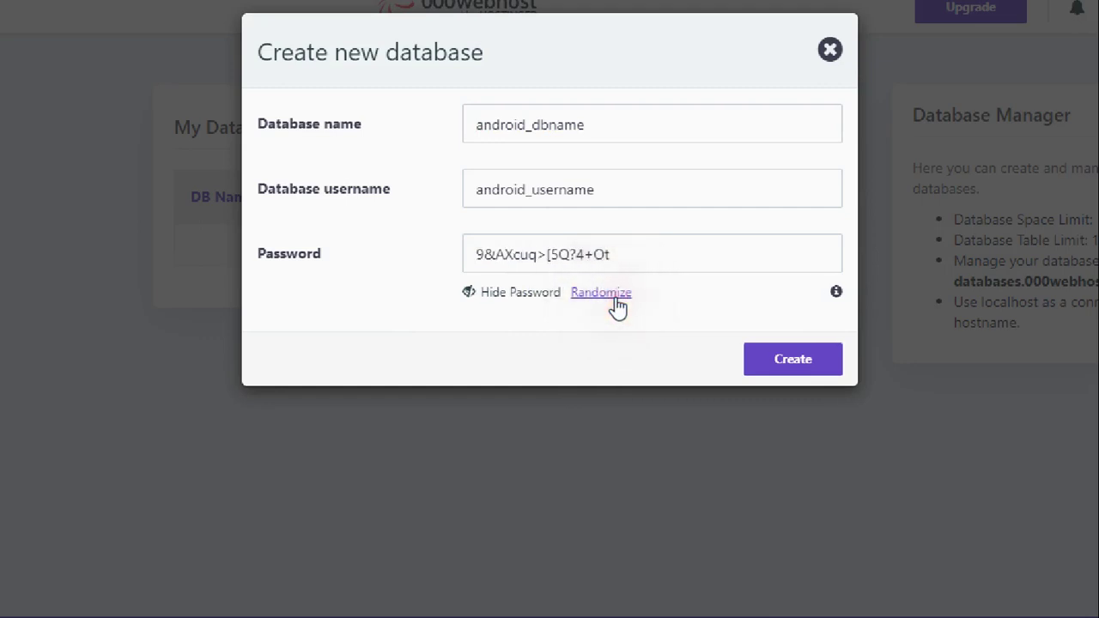
click(617, 301)
click(617, 303)
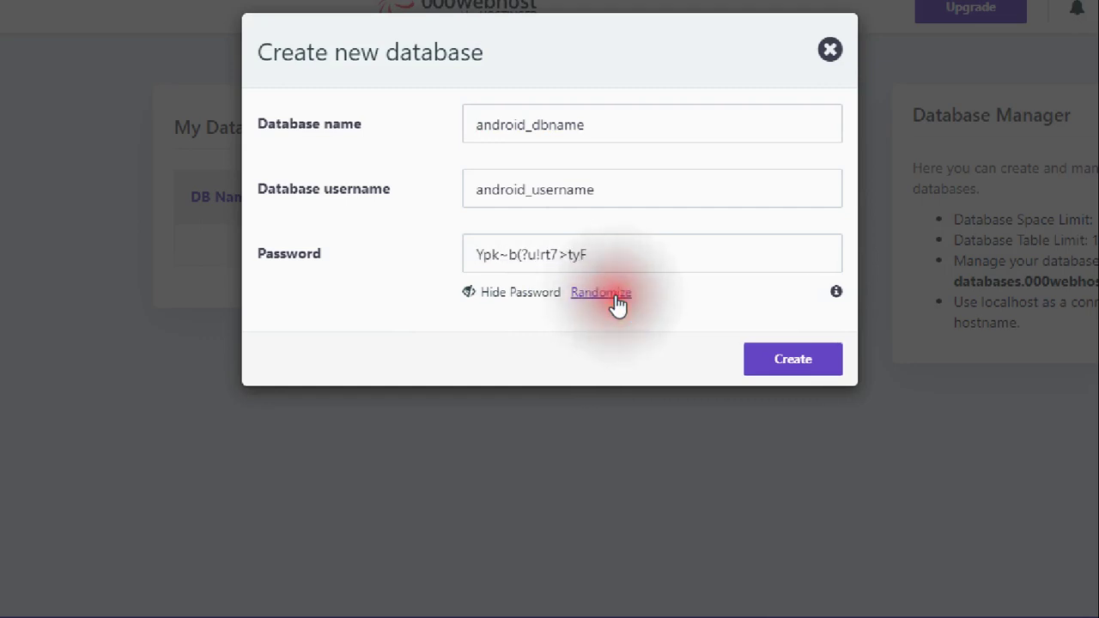
Copy the generated database password into a new Notepad document, labelled "database passwrod:".
drag(601, 255, 473, 252)
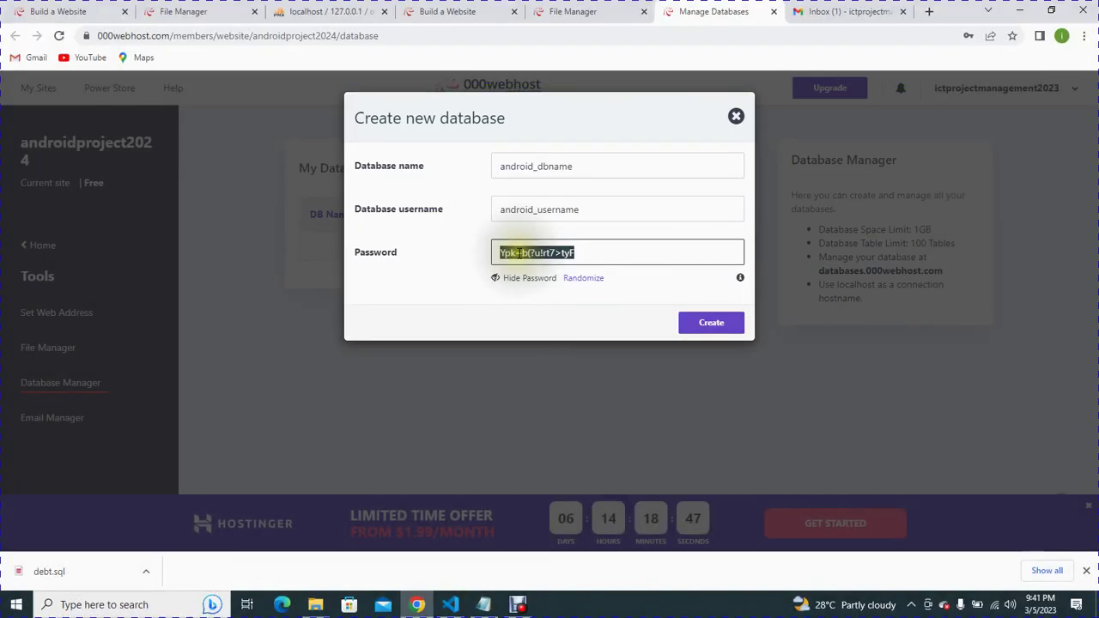
right_click(504, 254)
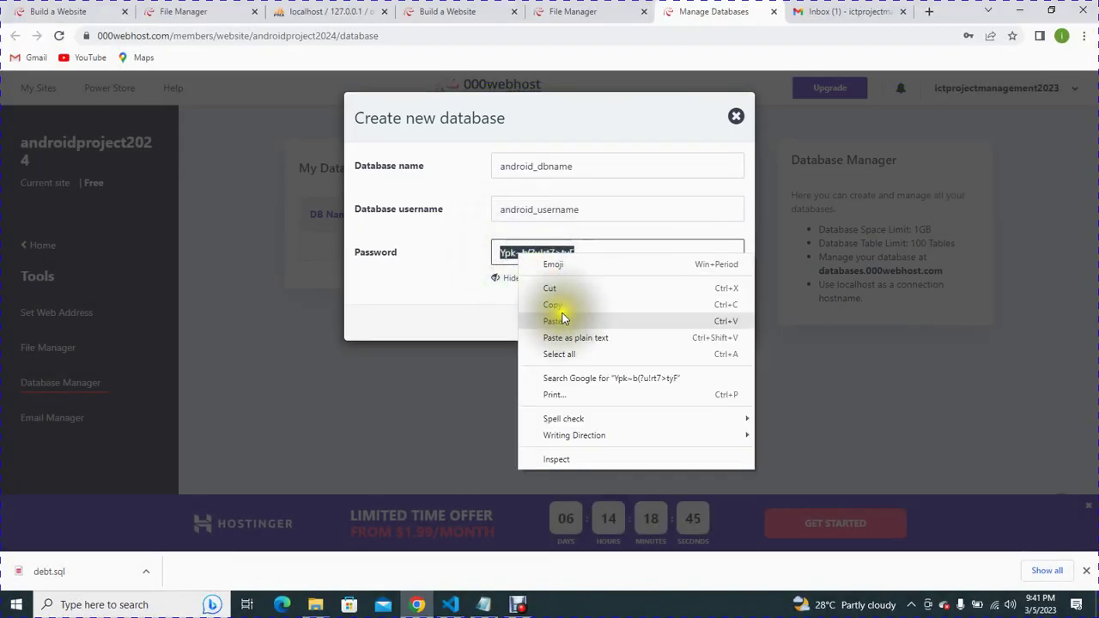
click(559, 307)
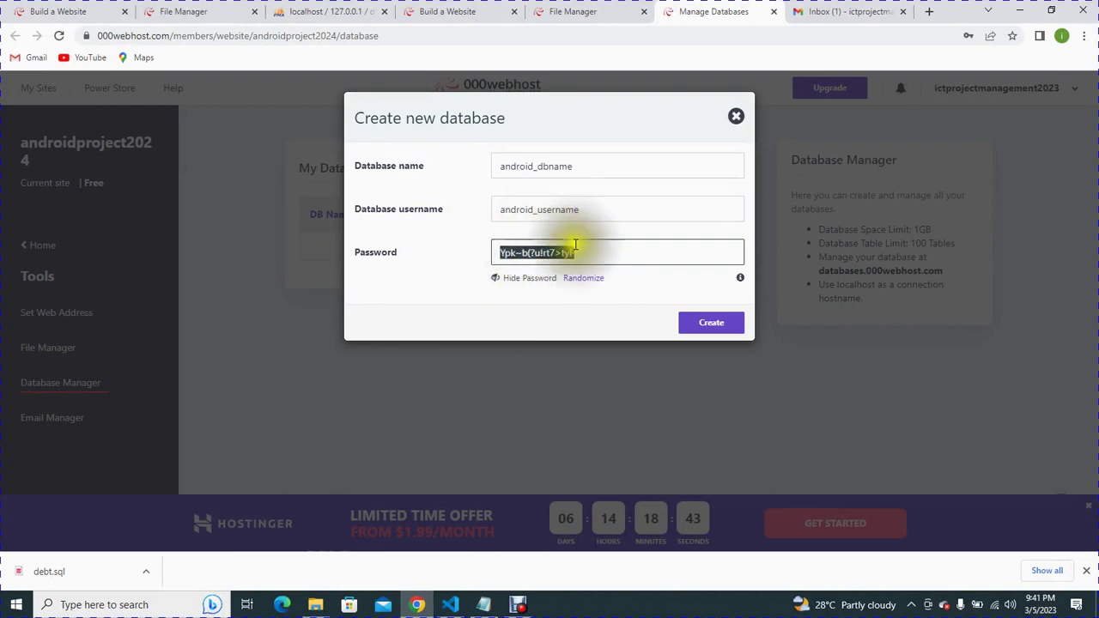
click(137, 605)
text(no)
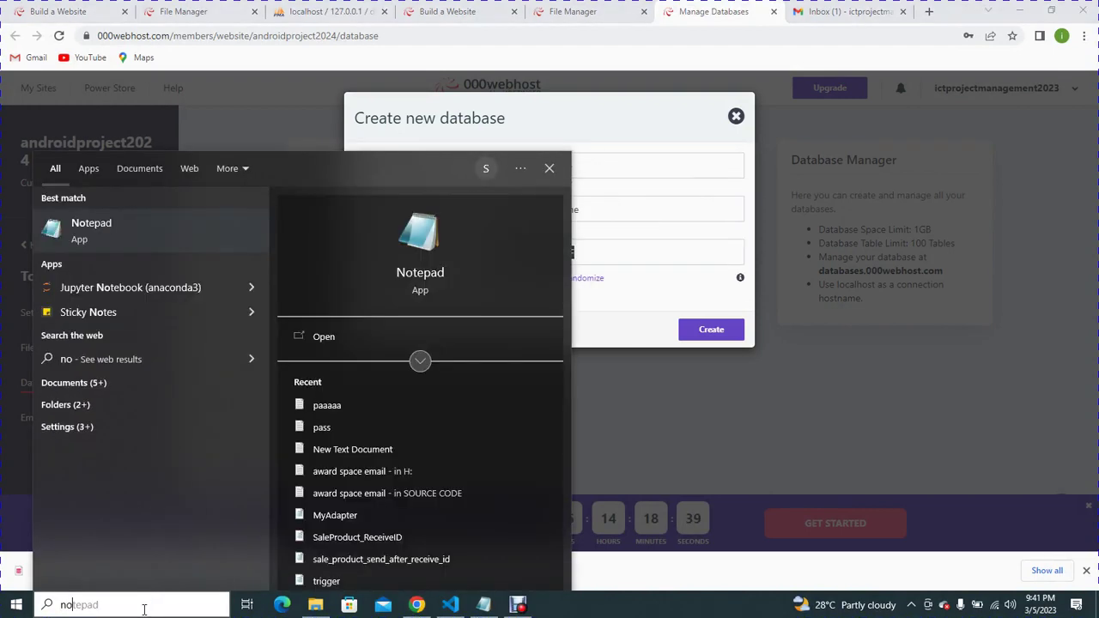
click(155, 237)
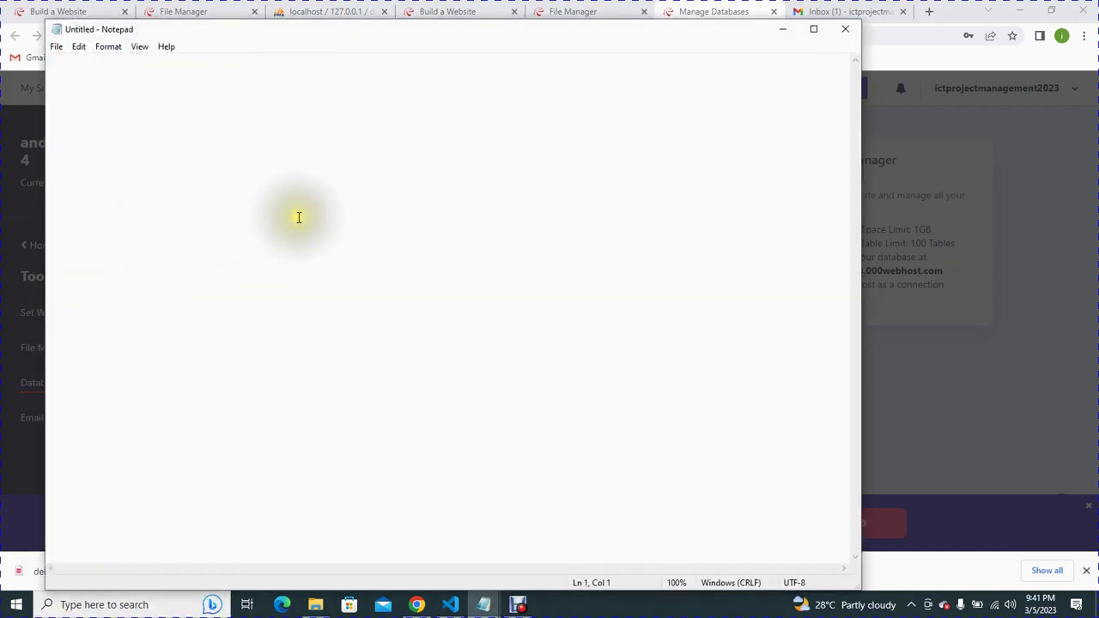
click(299, 217)
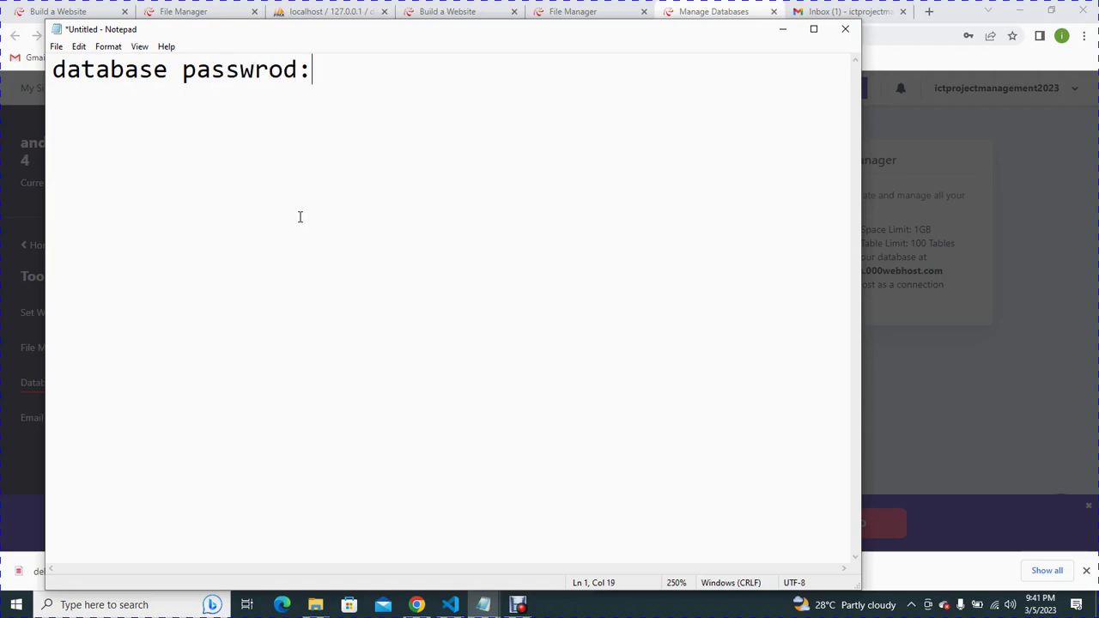
key(ctrl+v)
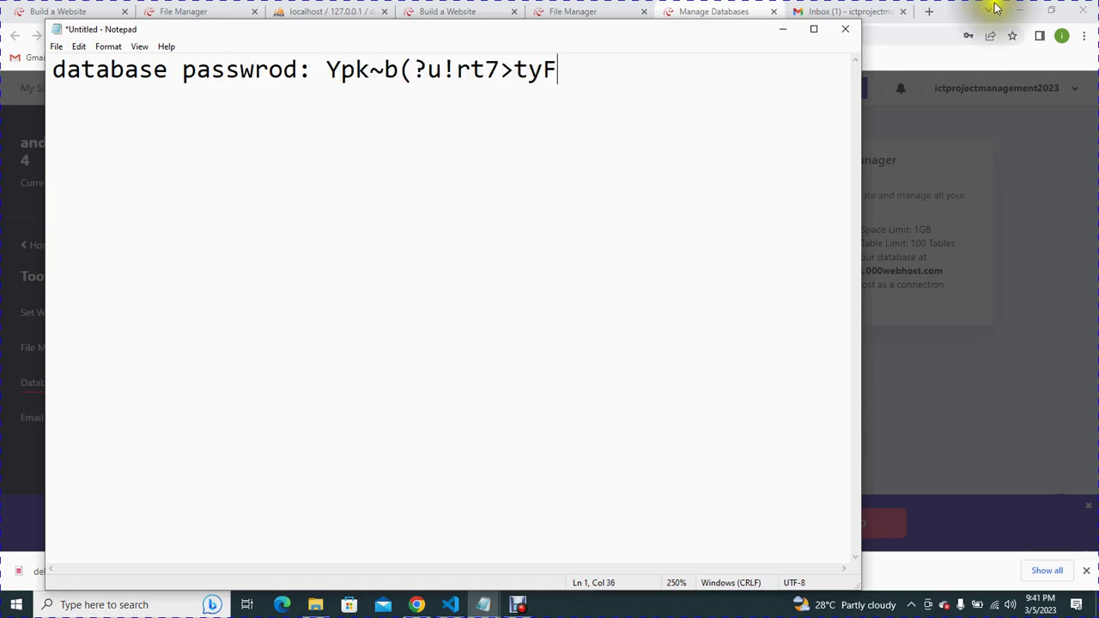
Return to the browser, create the database and save its login credentials in the browser.
click(957, 59)
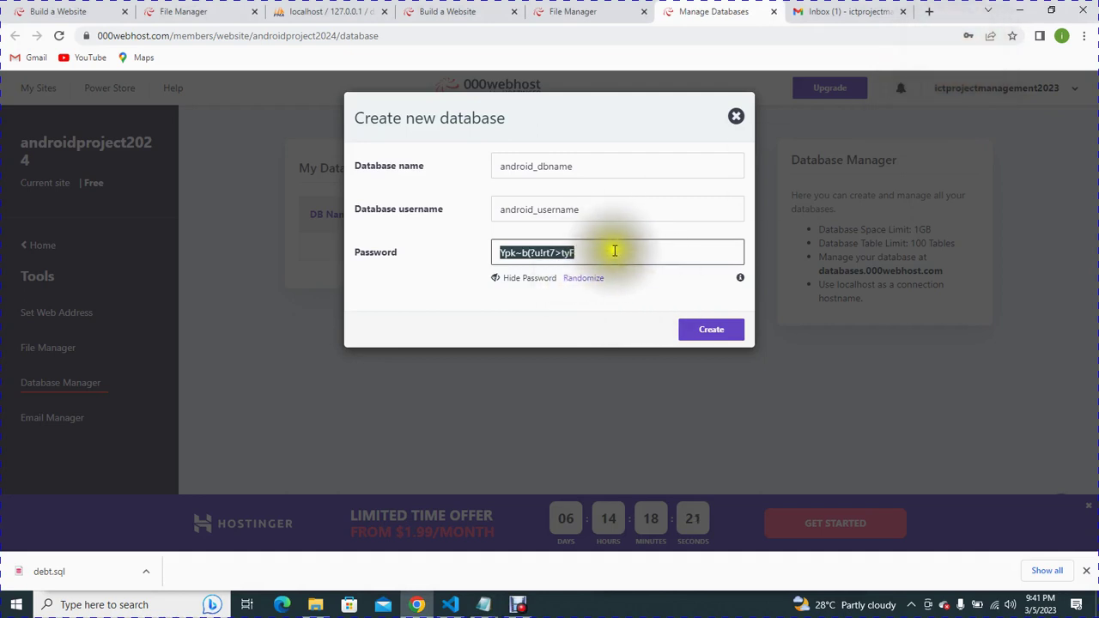
click(710, 333)
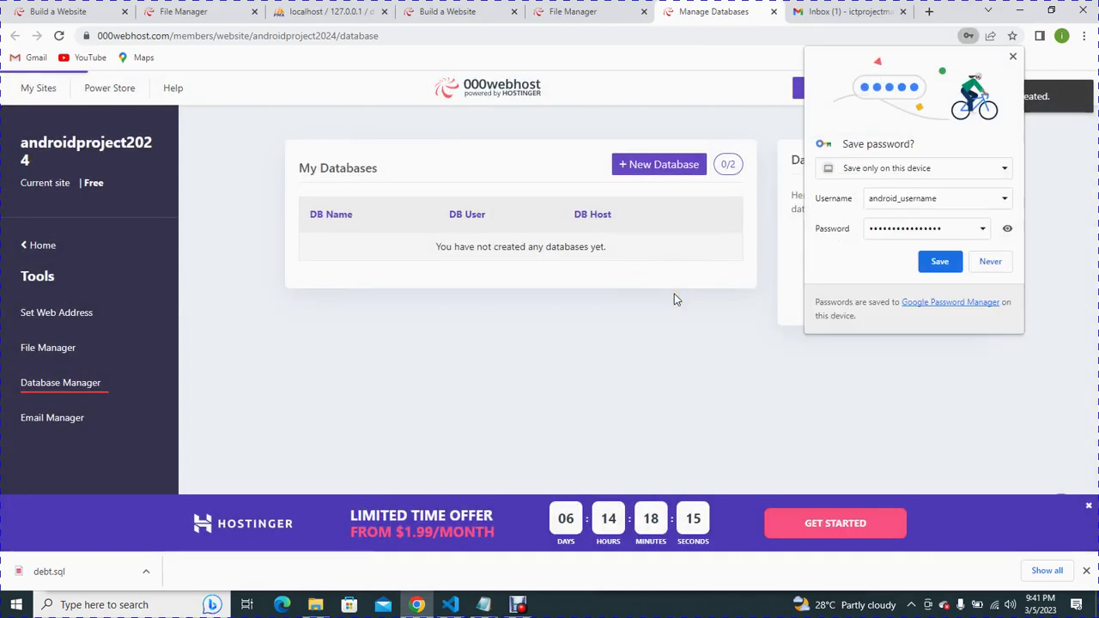
click(929, 266)
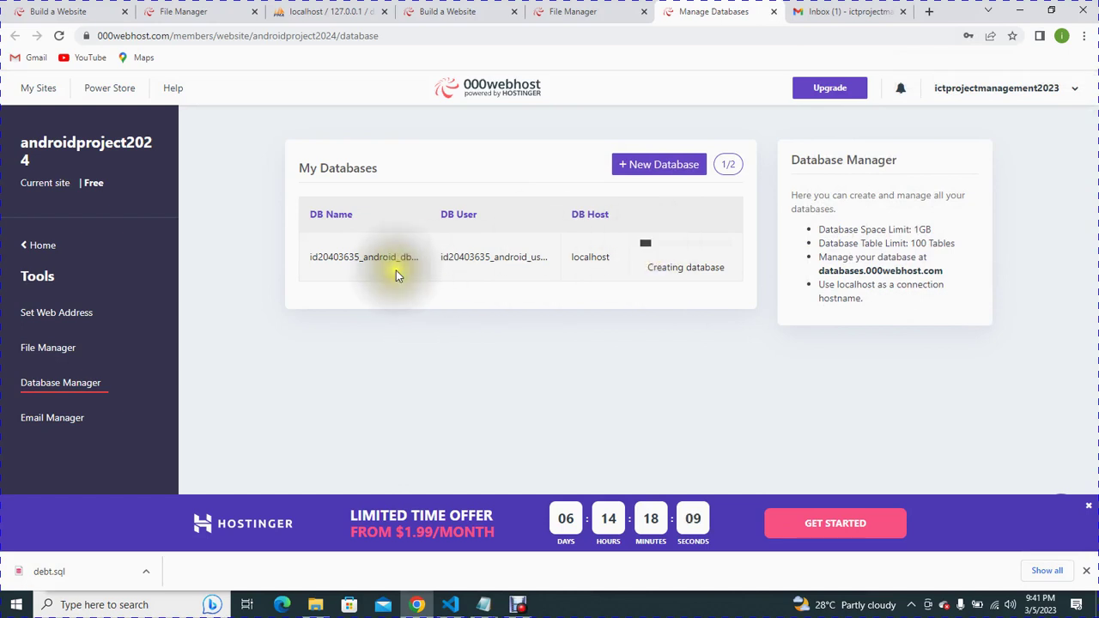
Launch the website's file uploader, switch to File Explorer and select all the PHP files in C:\xampp\htdocs.
click(577, 13)
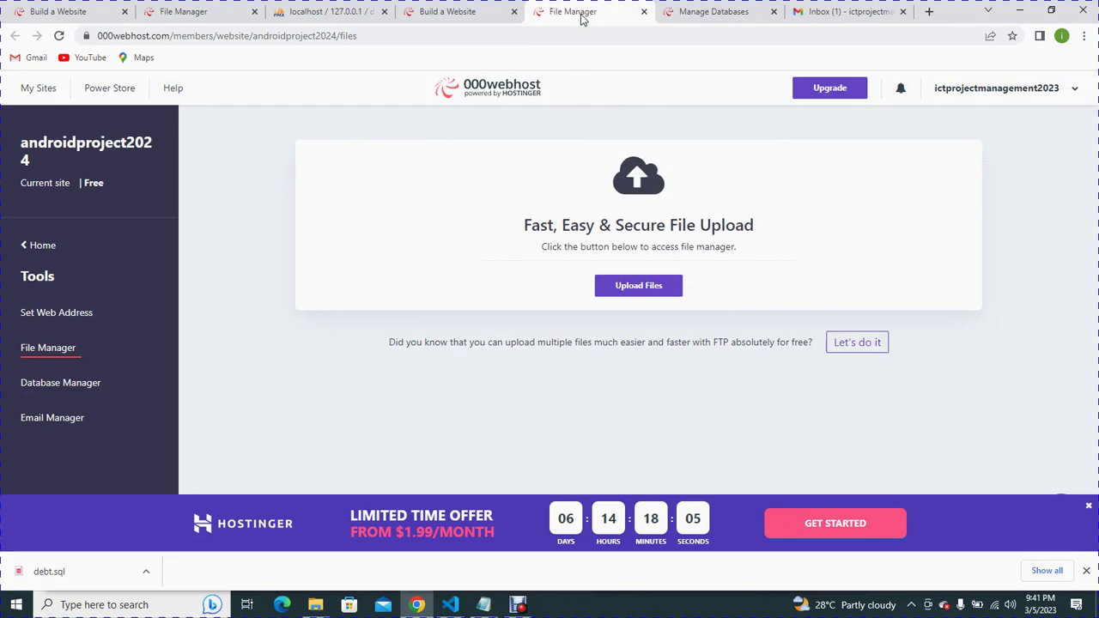
click(640, 289)
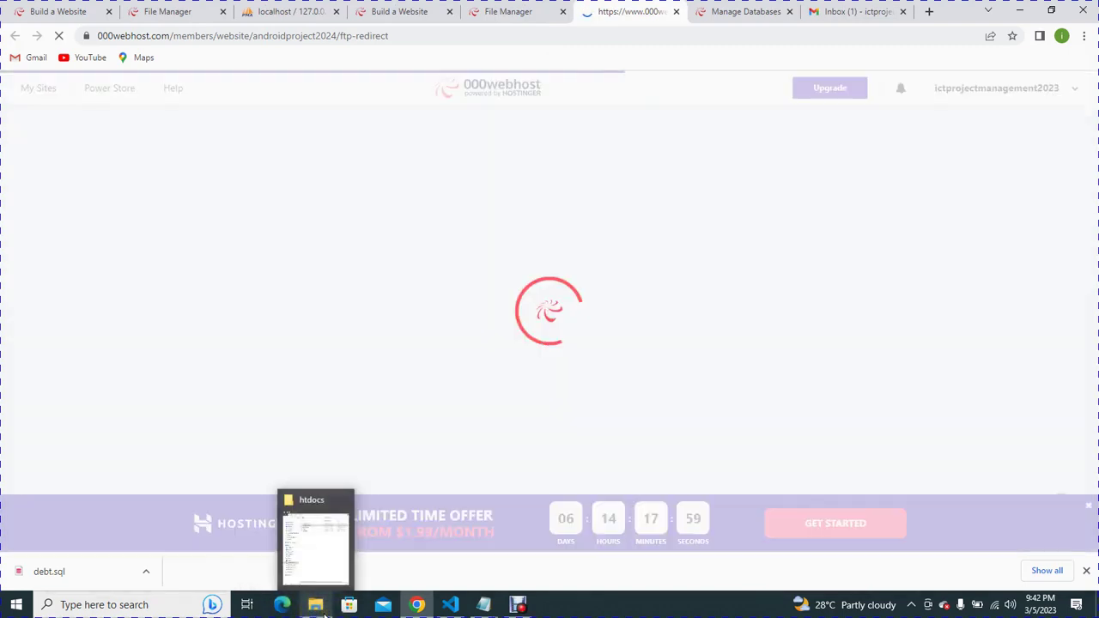
click(325, 615)
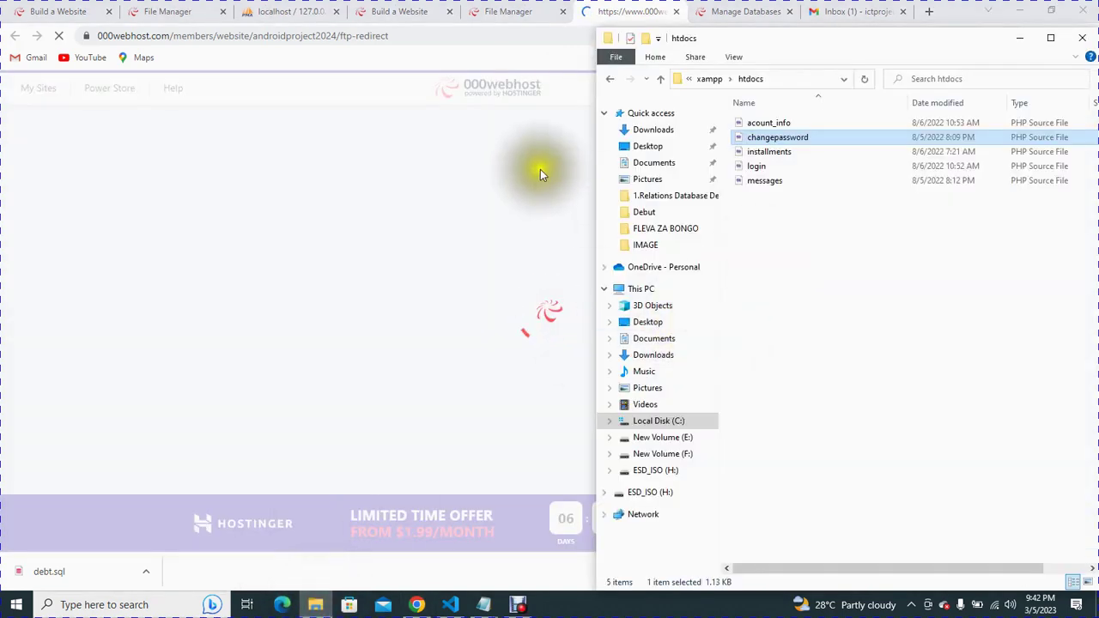
double_click(853, 43)
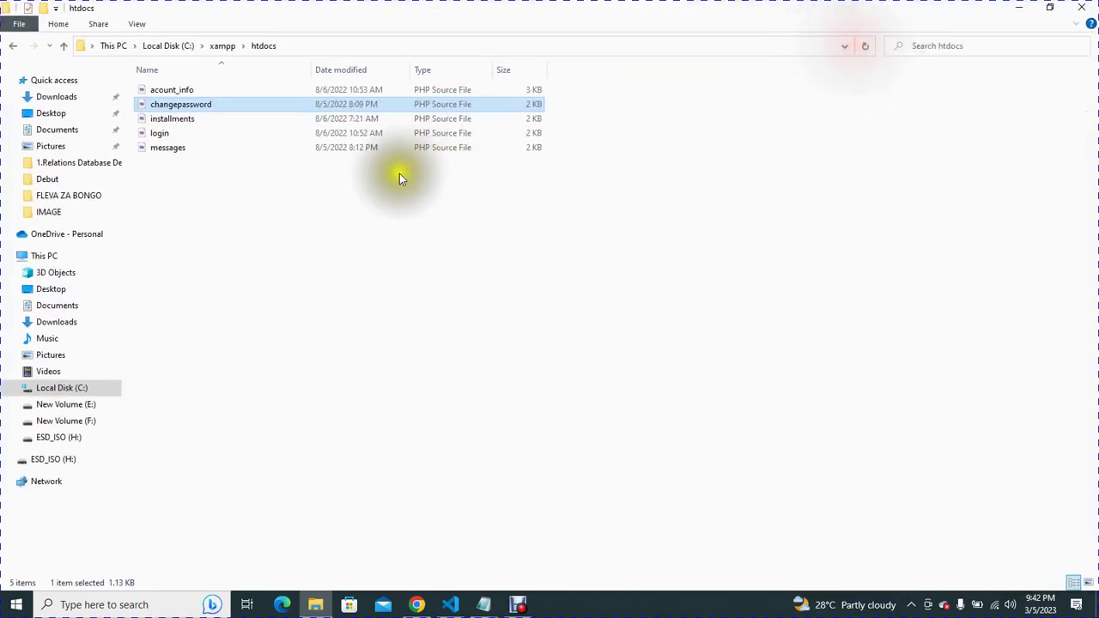
click(162, 44)
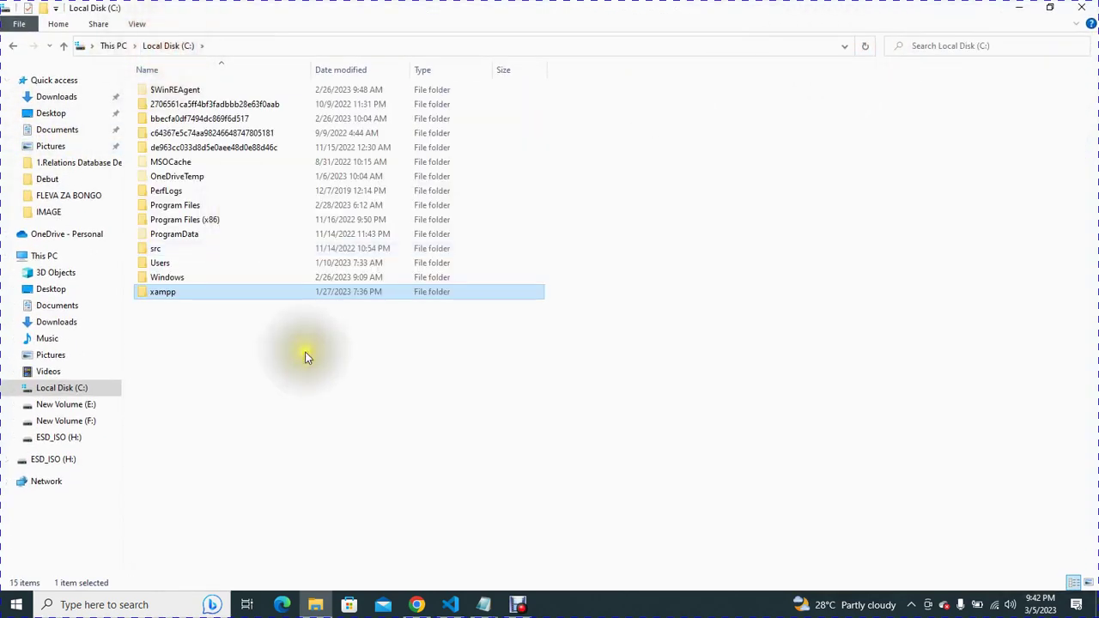
double_click(192, 293)
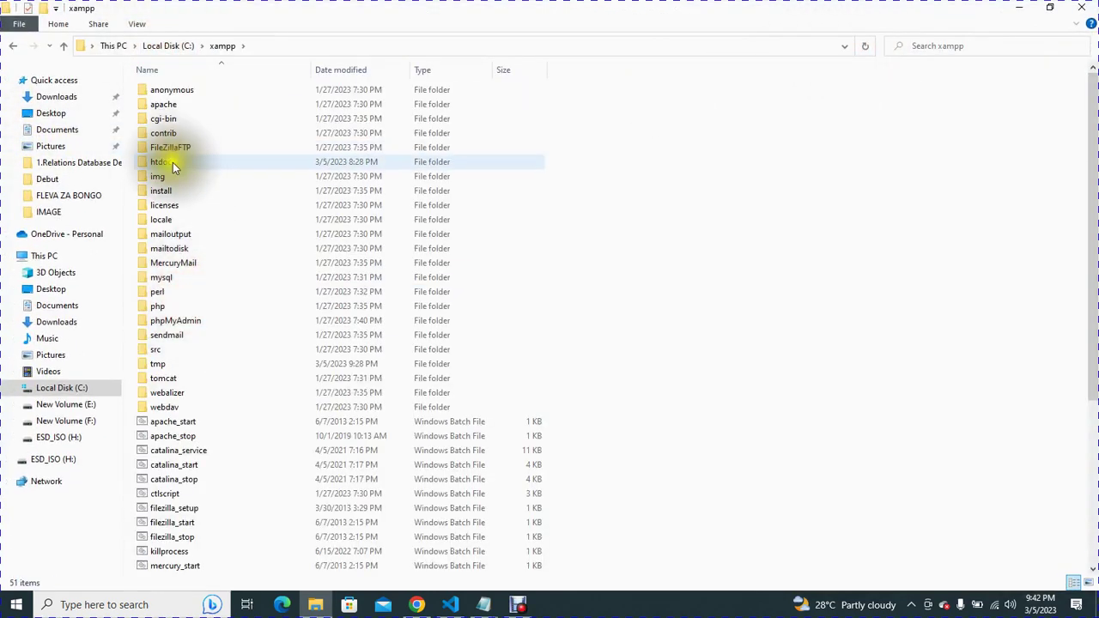
double_click(183, 164)
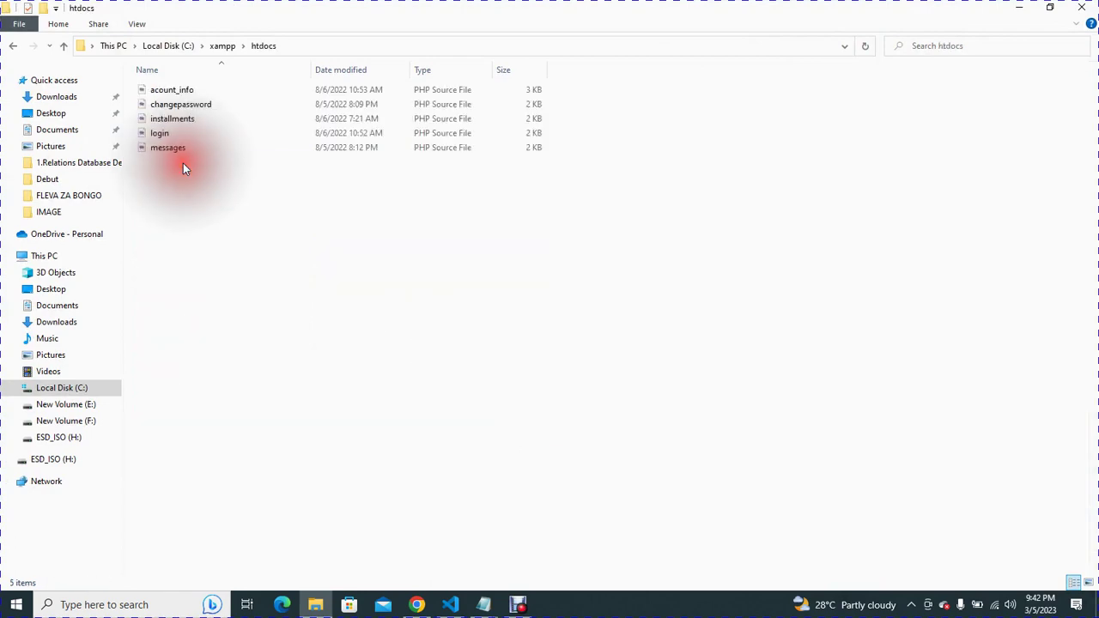
drag(189, 219, 201, 74)
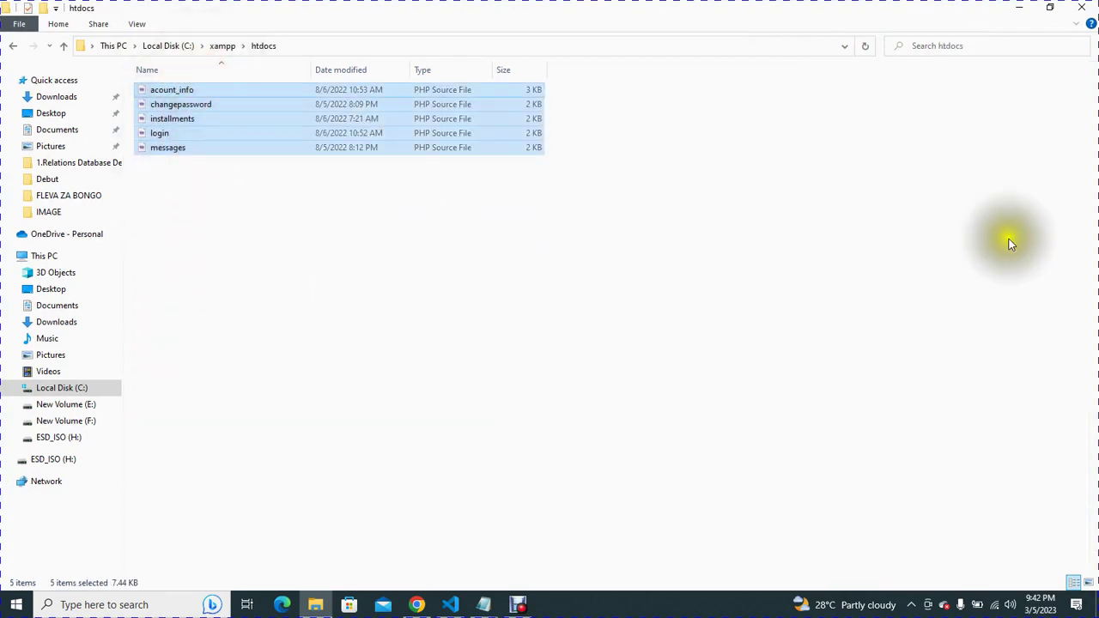
Restore the File Explorer window to a smaller size beside the browser and open the file uploader for the public_html folder.
click(1050, 7)
drag(900, 13, 827, 346)
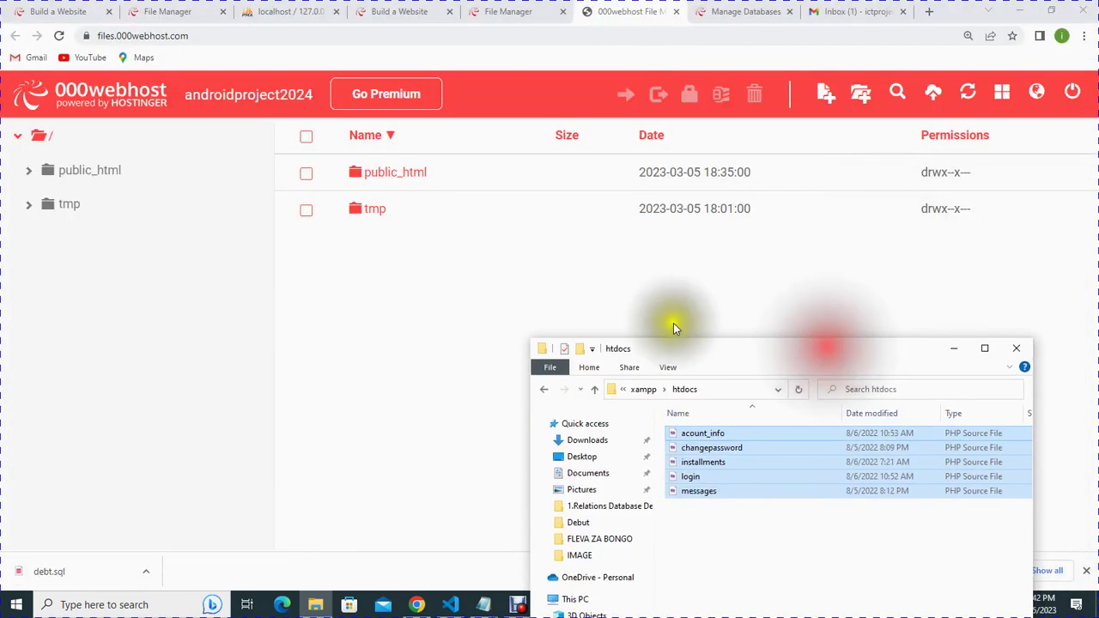
double_click(403, 173)
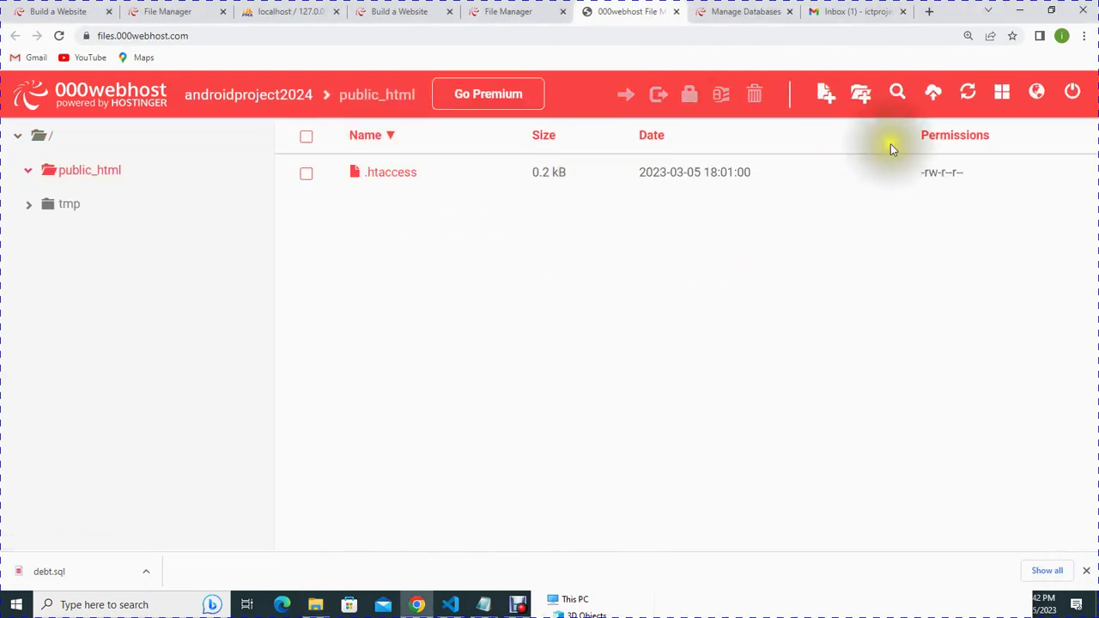
click(937, 104)
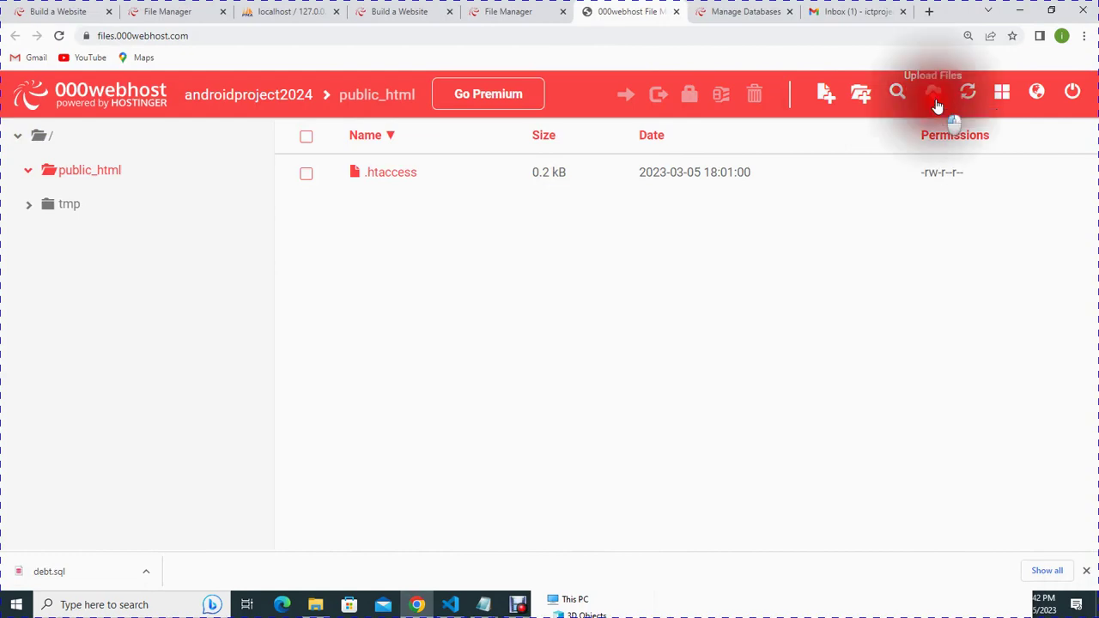
Add the selected PHP files from the htdocs window to the upload dialog and upload them to public_html.
click(315, 604)
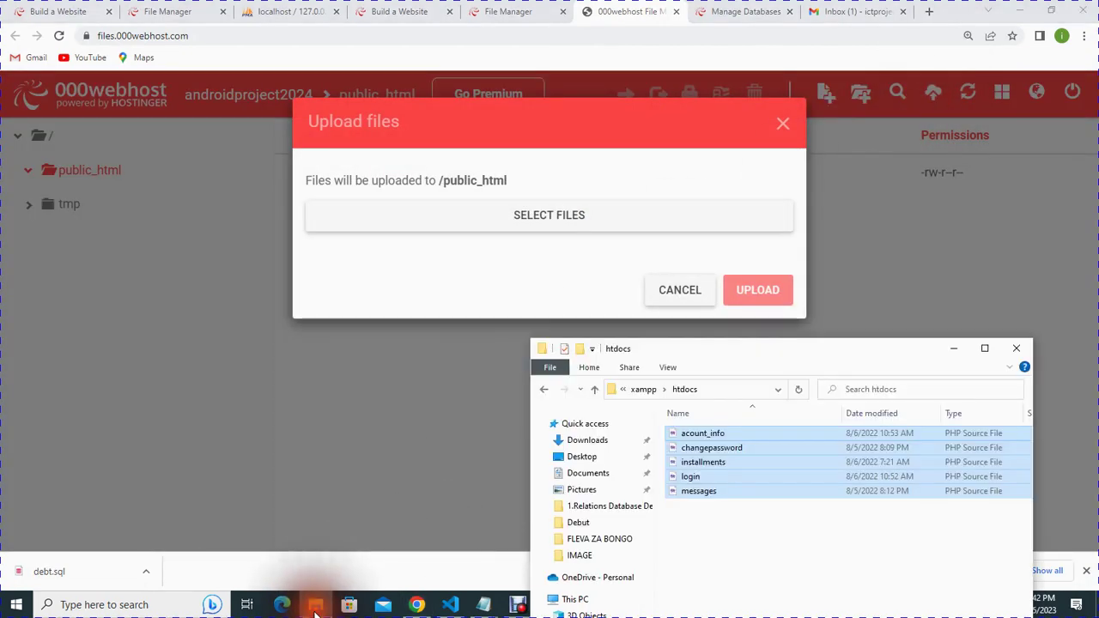
drag(766, 346, 913, 102)
drag(850, 196, 566, 224)
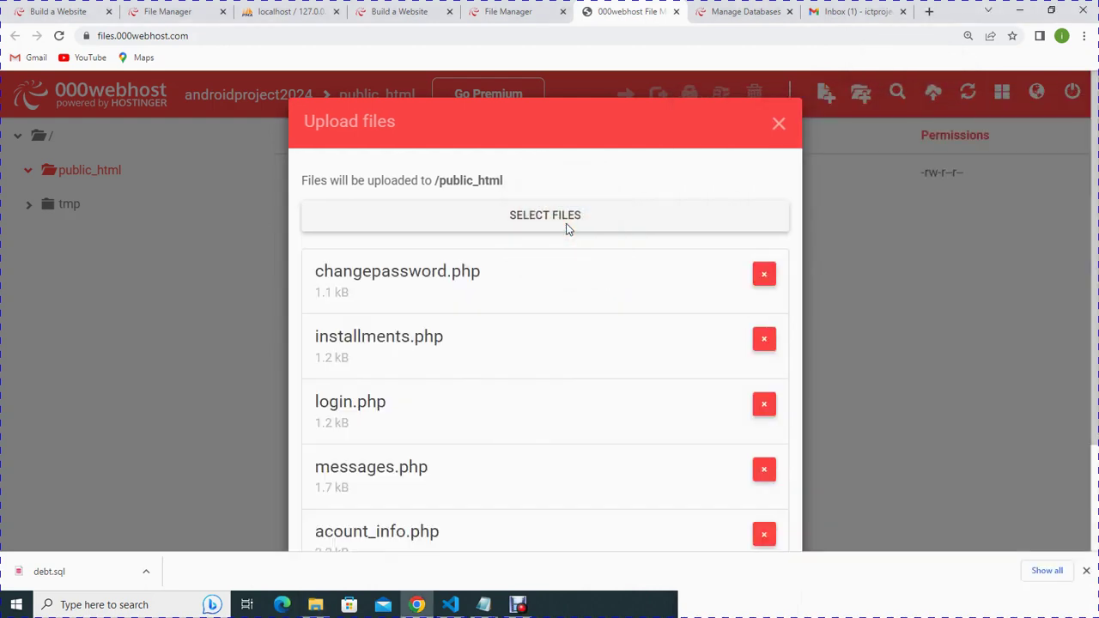
drag(1083, 238, 1090, 365)
click(773, 498)
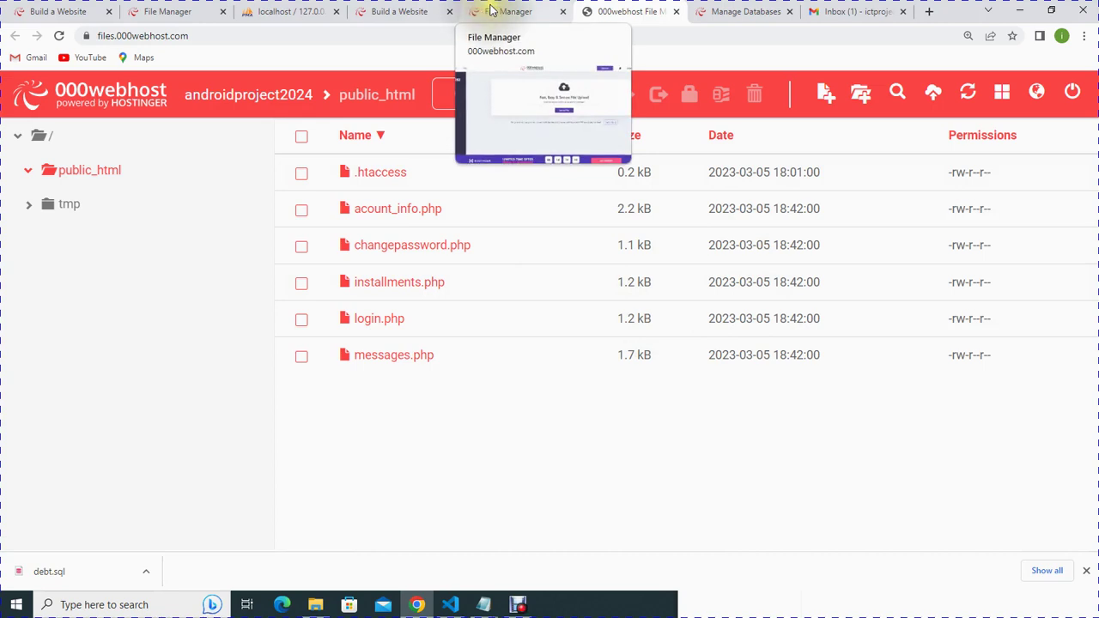
Launch phpMyAdmin for the hosted database from the 000webhost database manager and open the android_dbname database.
key(ctrl+Tab)
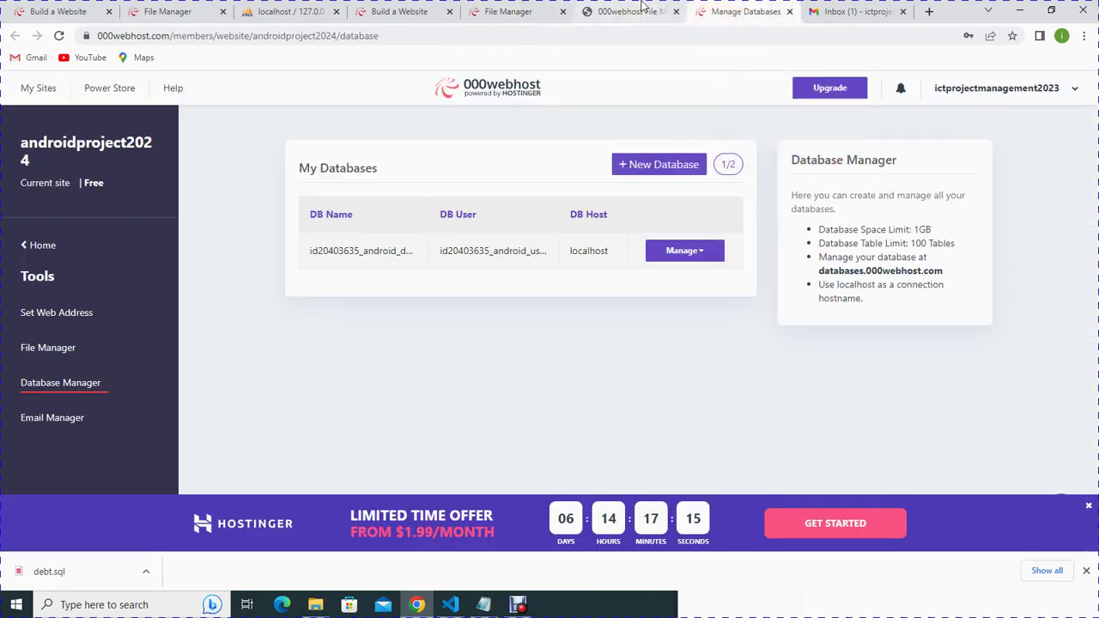
click(690, 251)
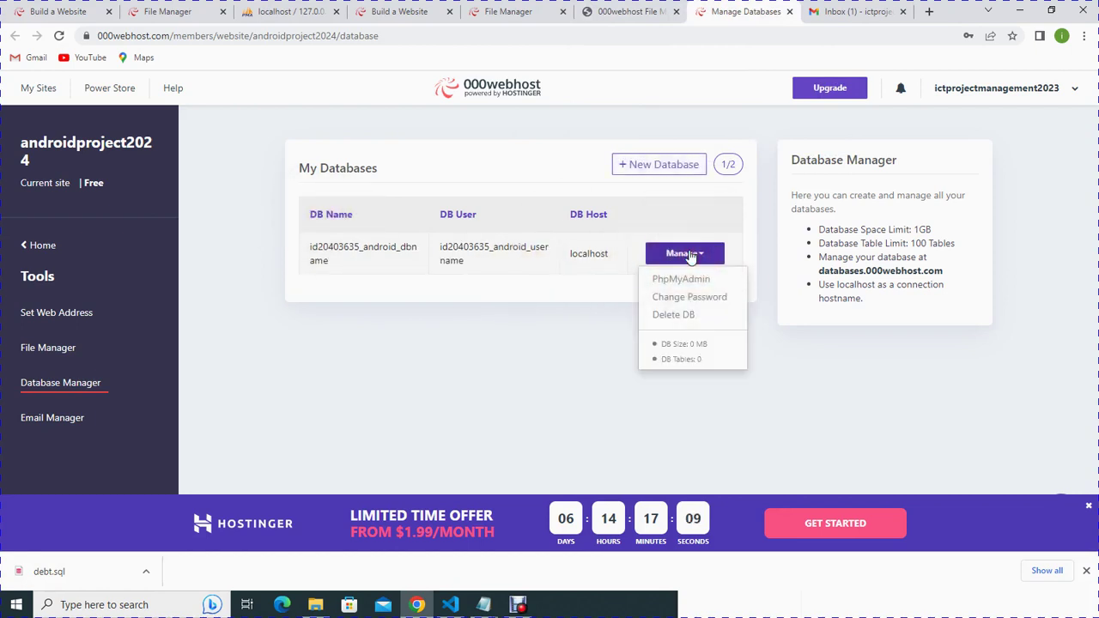
click(692, 279)
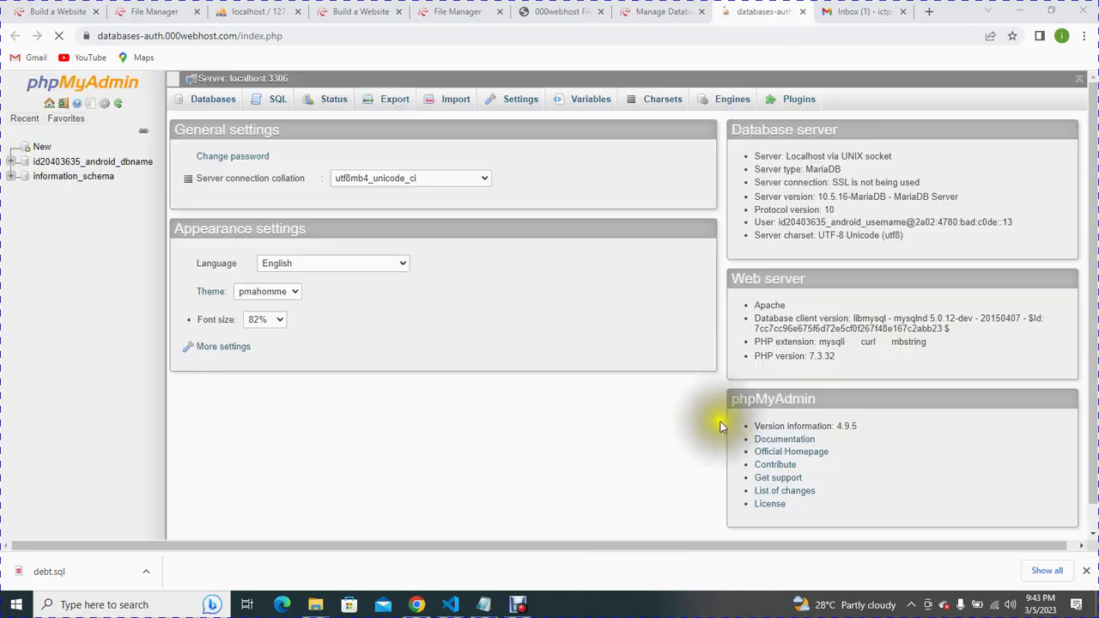
scroll(345, 282, down, 1)
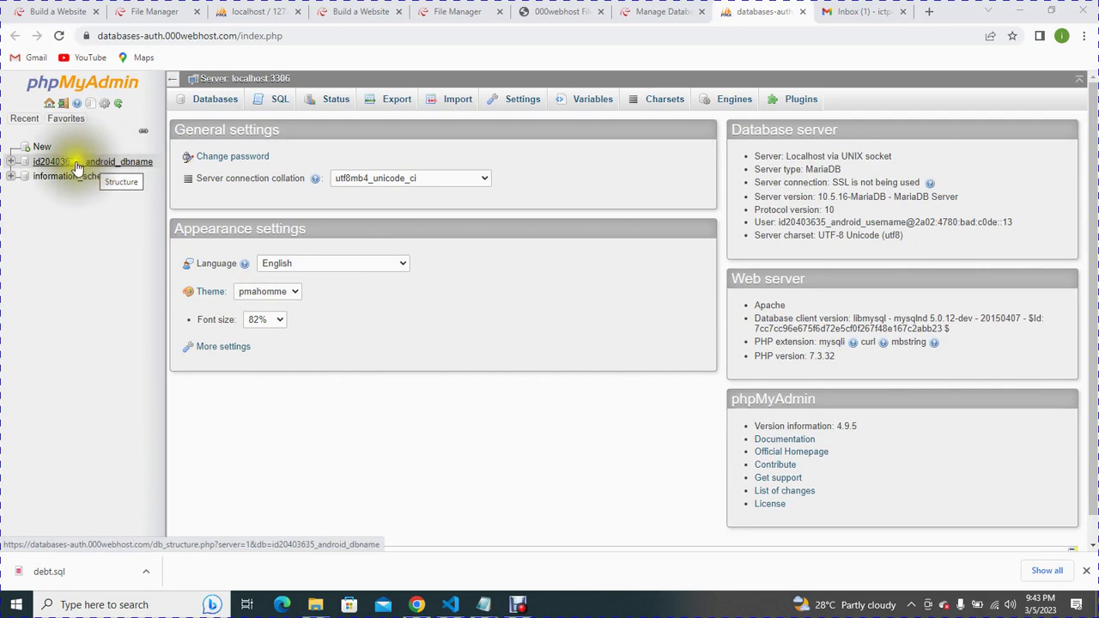
click(76, 168)
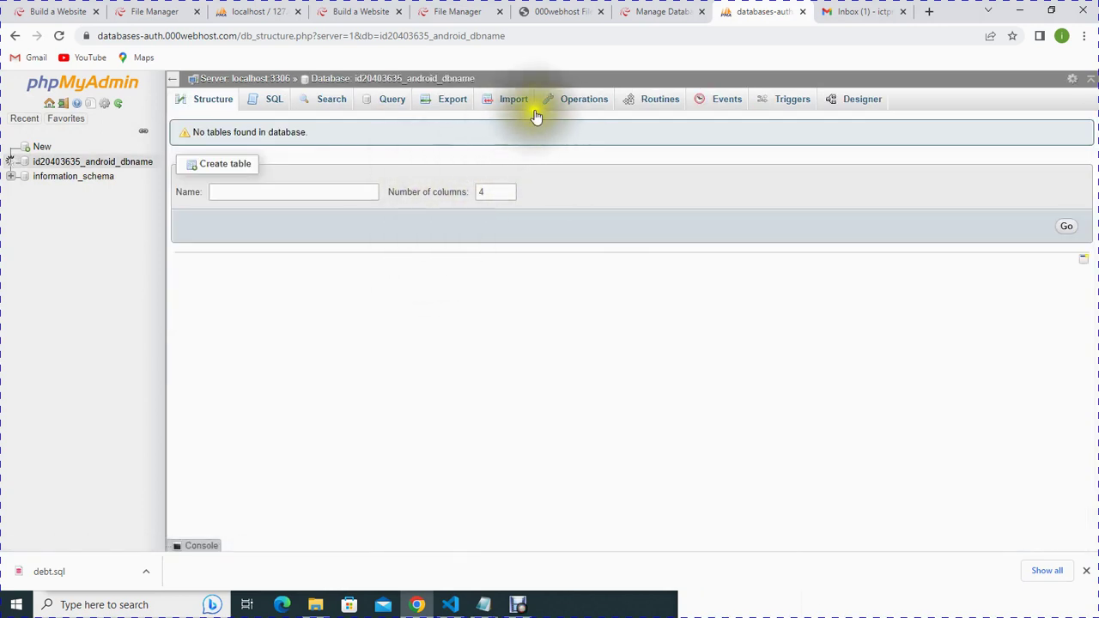
Open the debt database in the local phpMyAdmin and export it with the Quick method in SQL format.
click(259, 9)
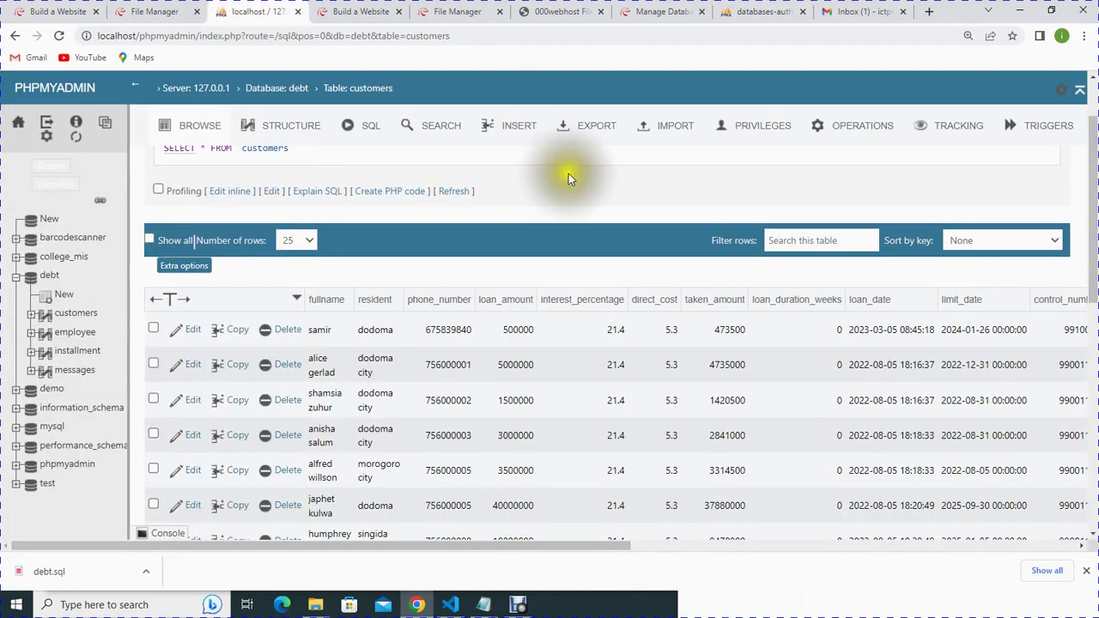
mouse_move(1092, 211)
mouse_down()
mouse_move(1091, 343)
mouse_move(1091, 275)
mouse_up()
click(39, 284)
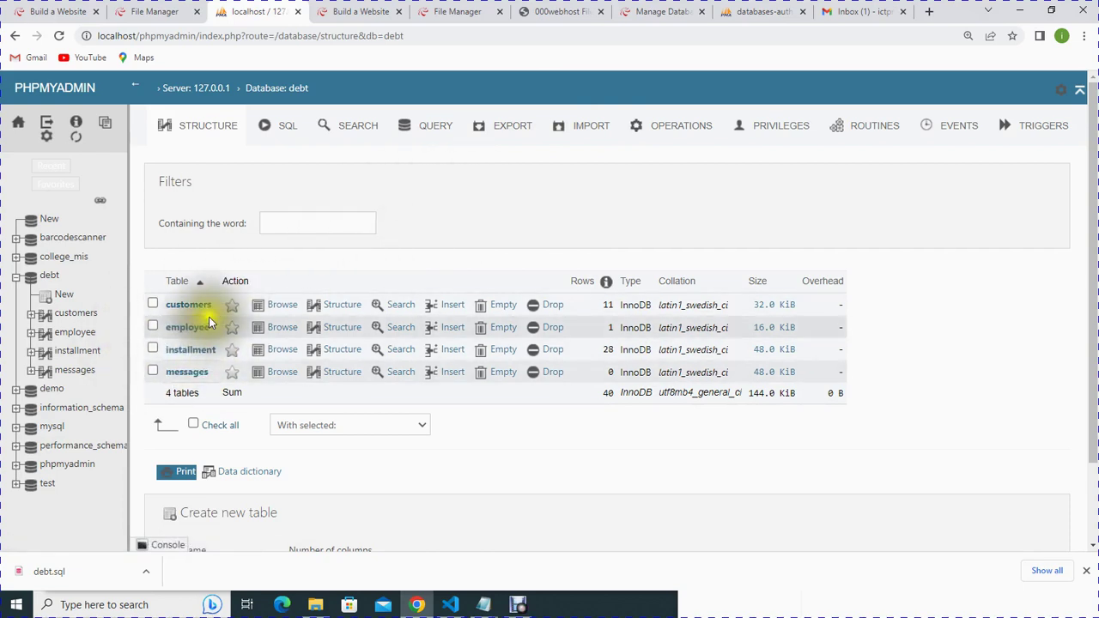
click(510, 129)
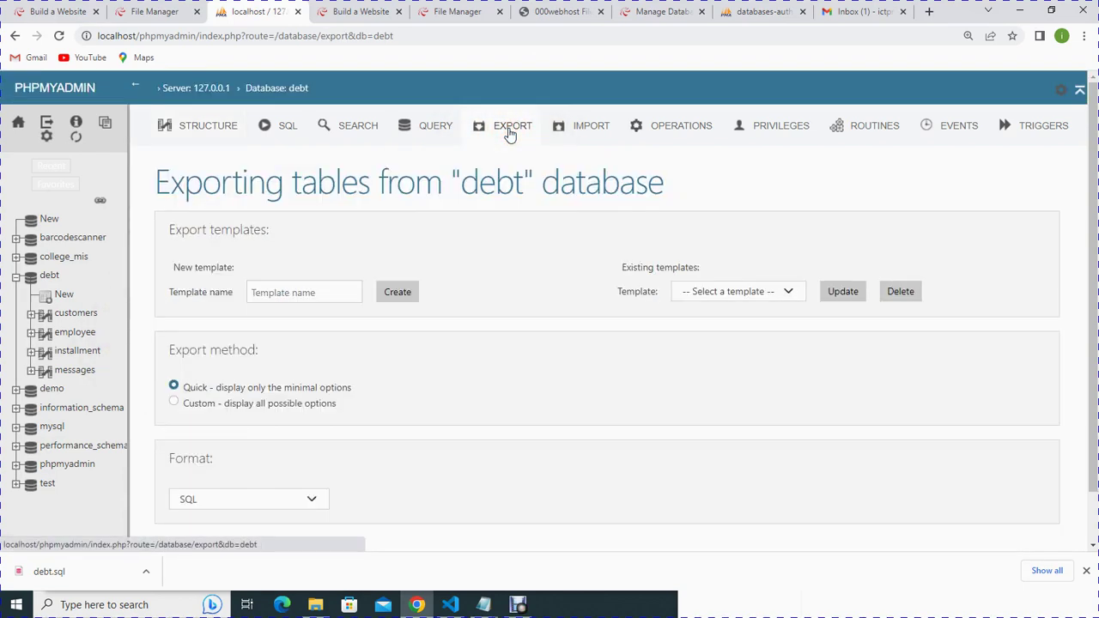
scroll(890, 264, down, 2)
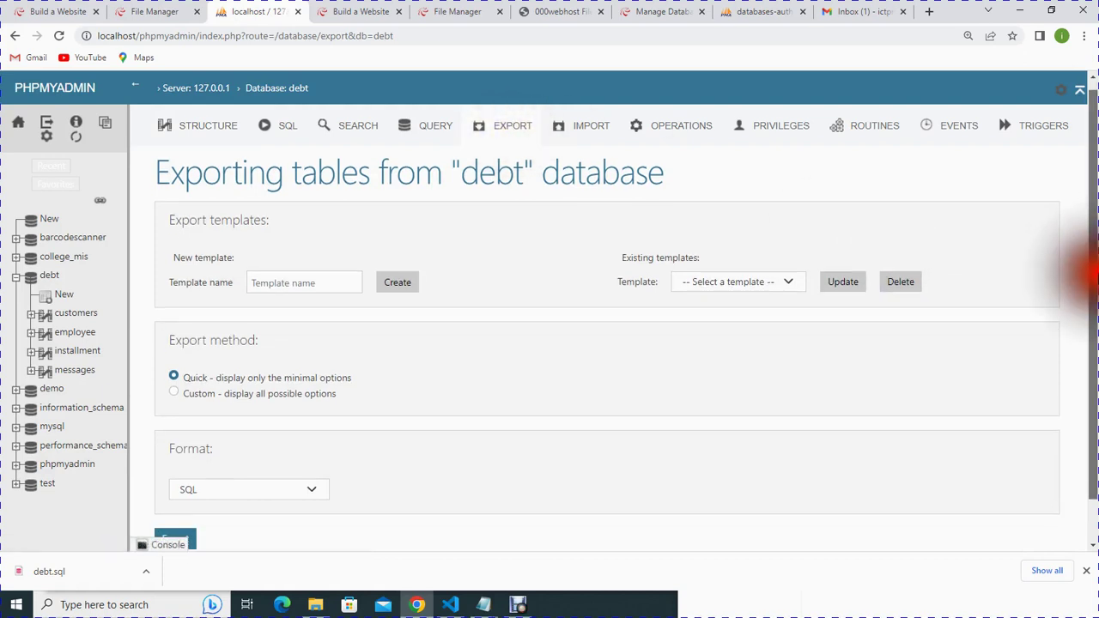
click(270, 445)
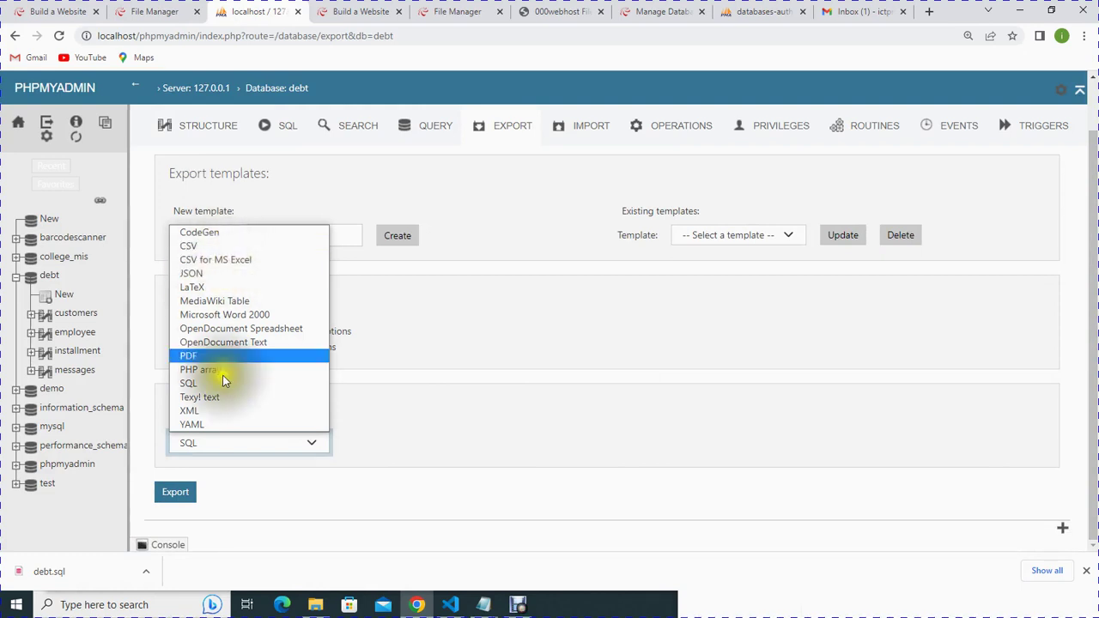
click(247, 522)
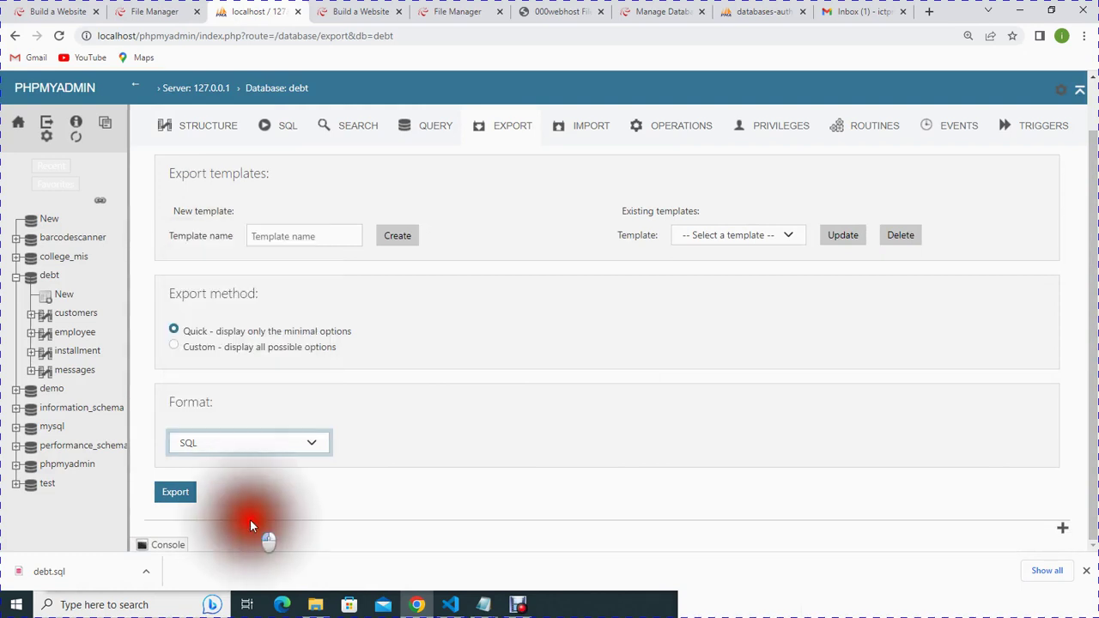
click(172, 493)
click(172, 493)
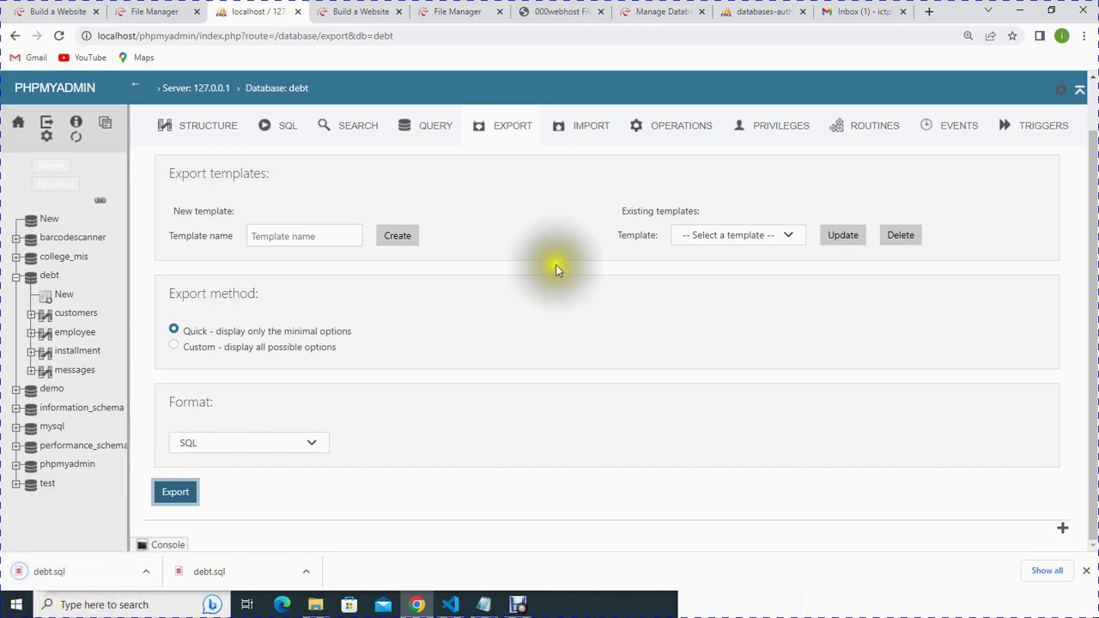
Return to the hosted android_dbname database, open its import page and choose the debt file from the Desktop.
click(754, 7)
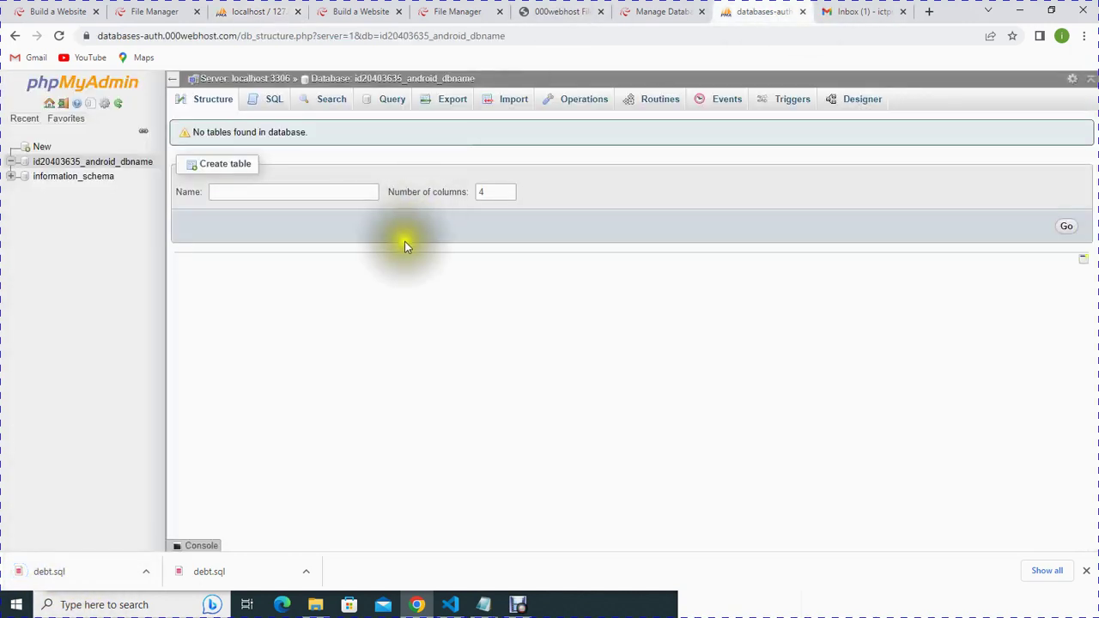
click(512, 100)
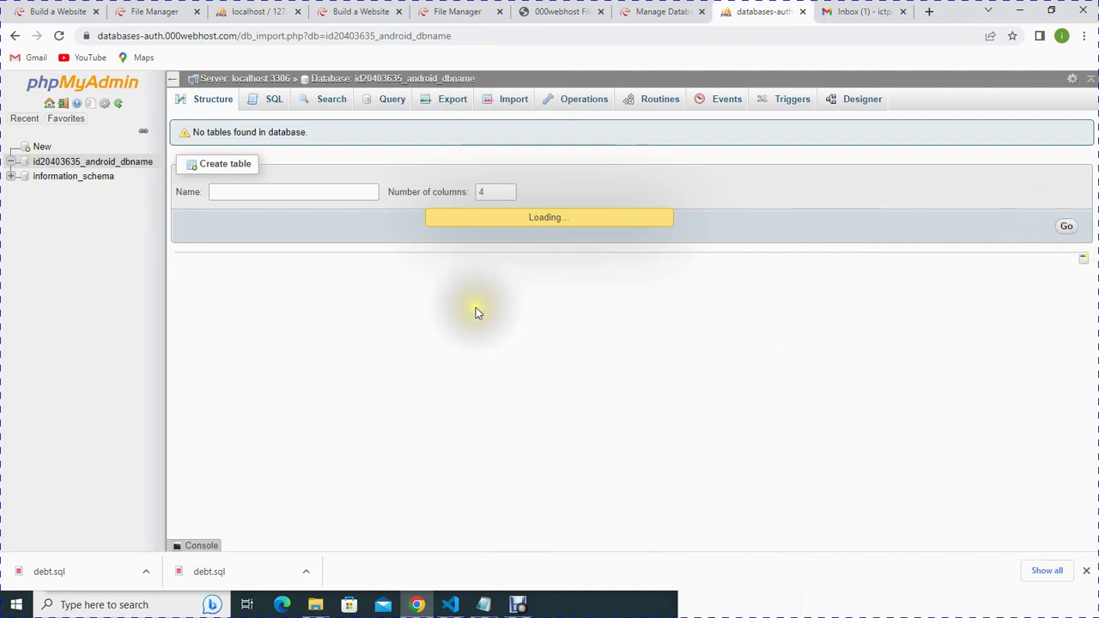
click(71, 579)
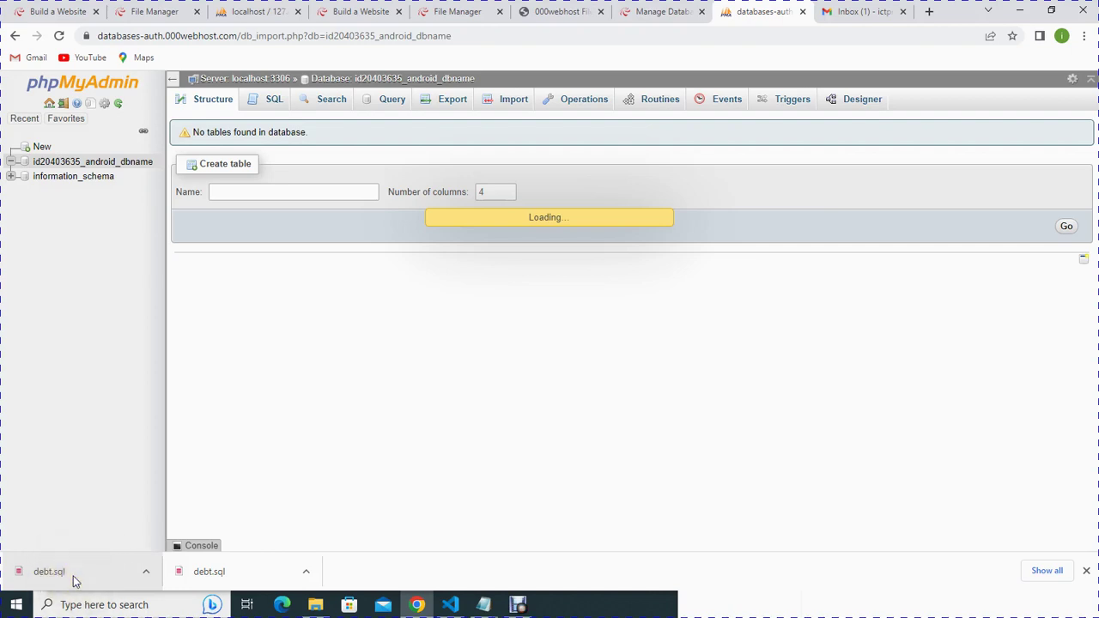
click(75, 580)
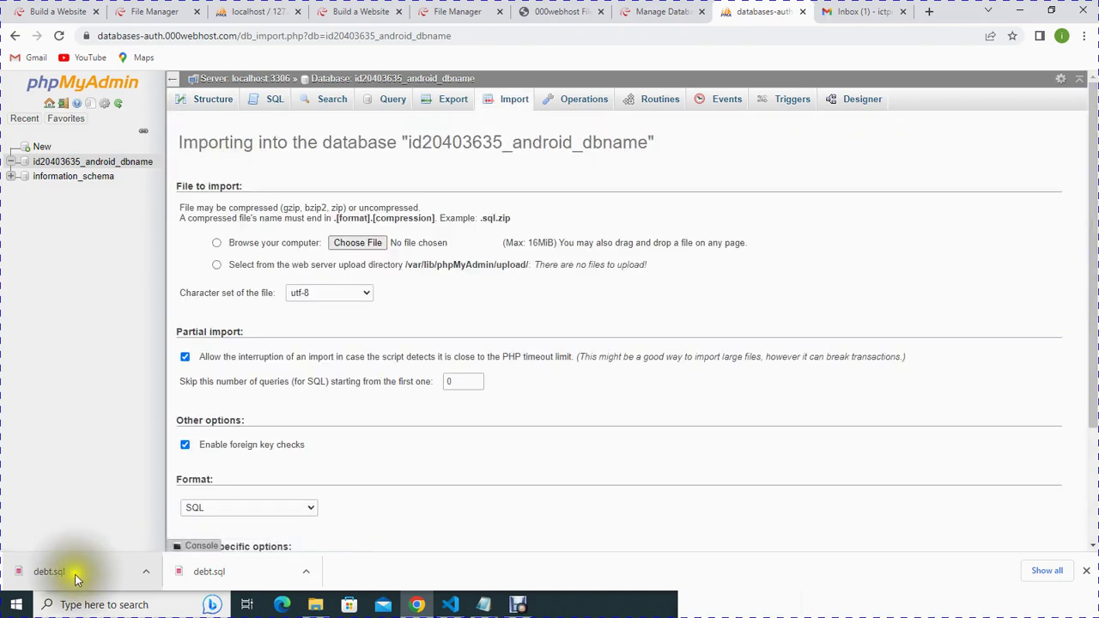
drag(1093, 215, 1091, 181)
click(328, 239)
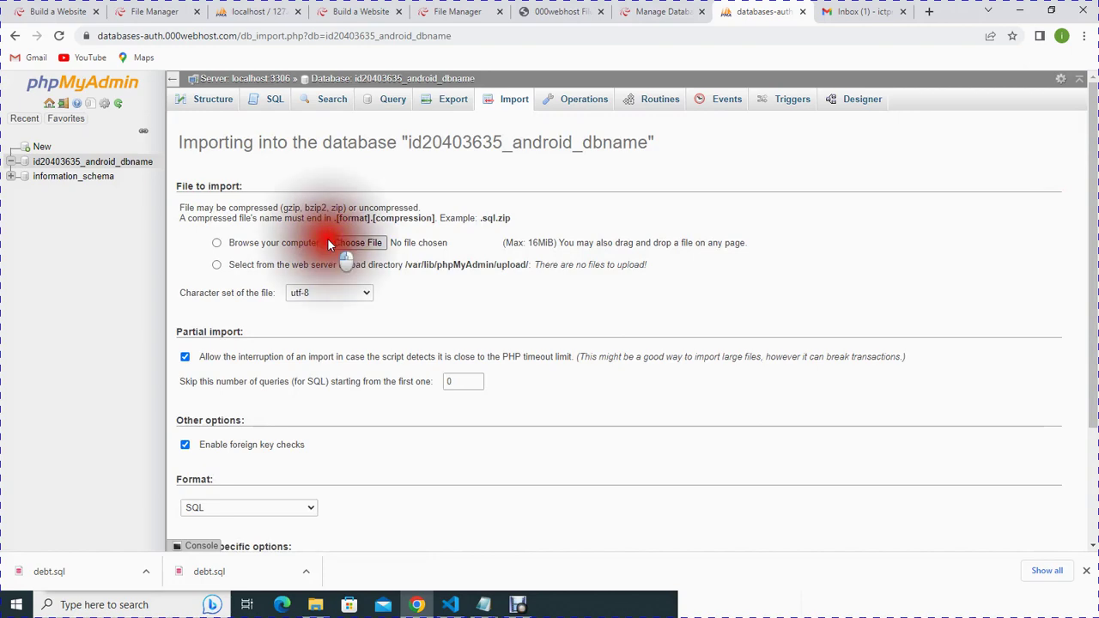
click(344, 241)
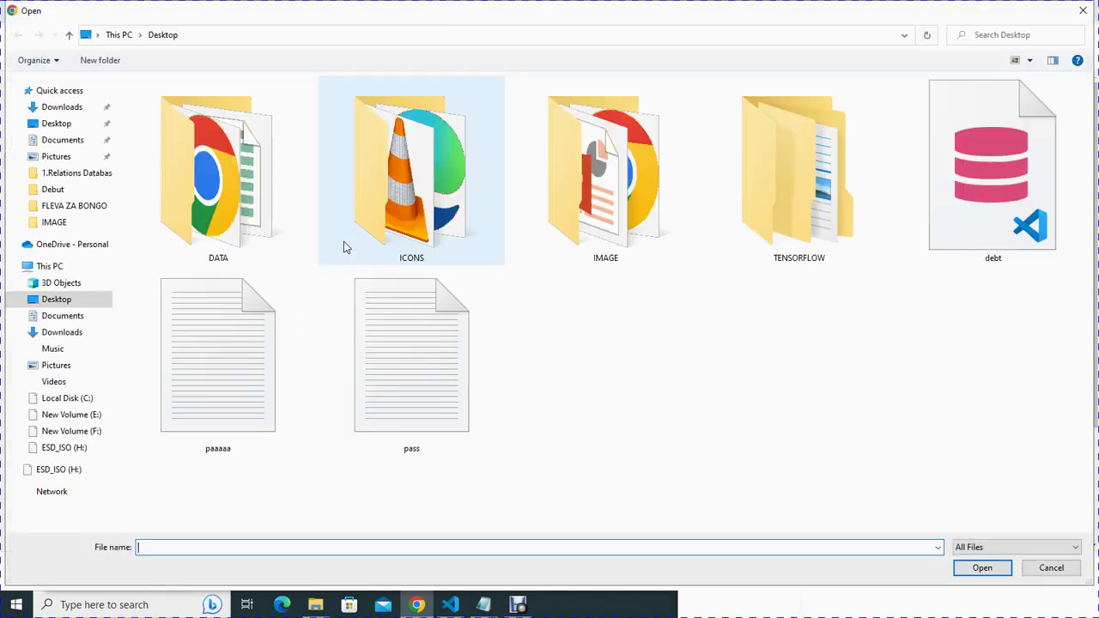
click(1003, 256)
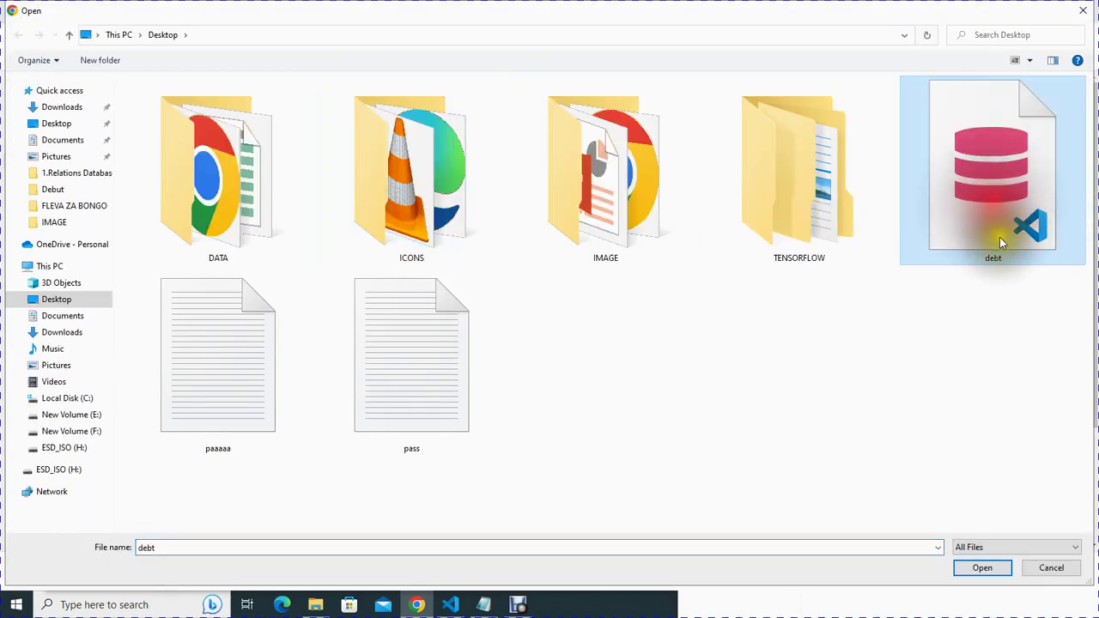
click(982, 568)
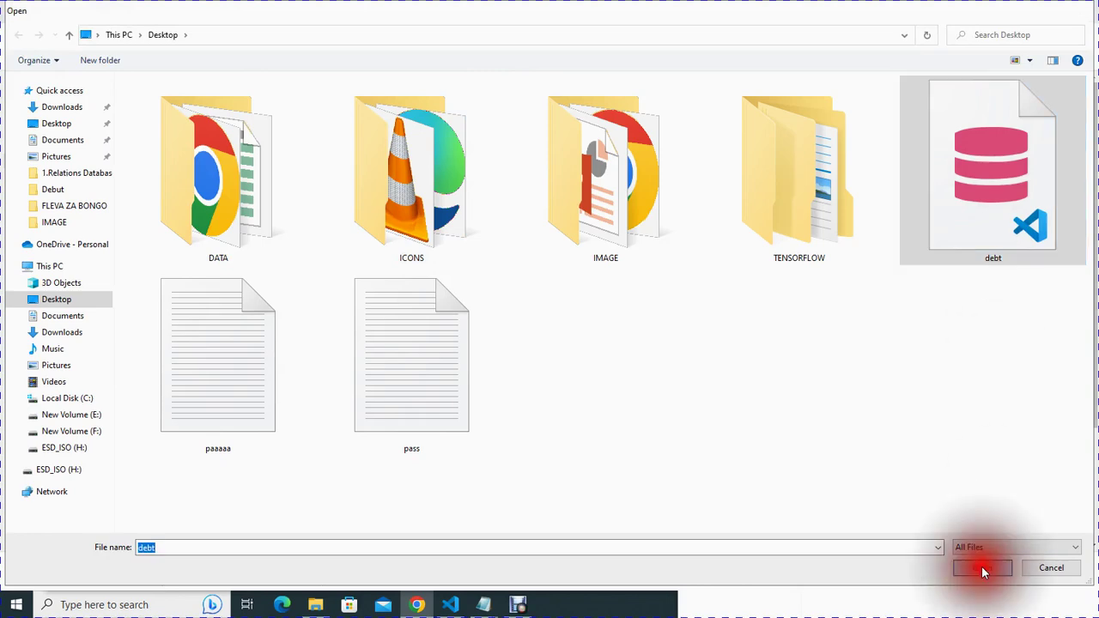
Run the import of the chosen file with SQL as the format.
drag(1092, 257, 1093, 365)
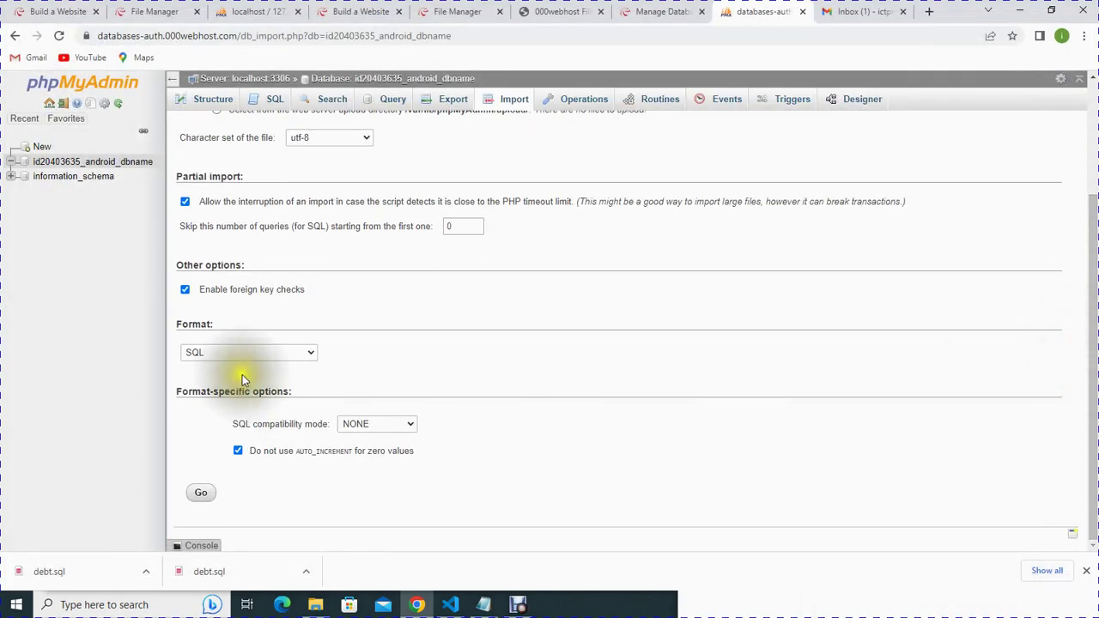
click(255, 352)
click(255, 351)
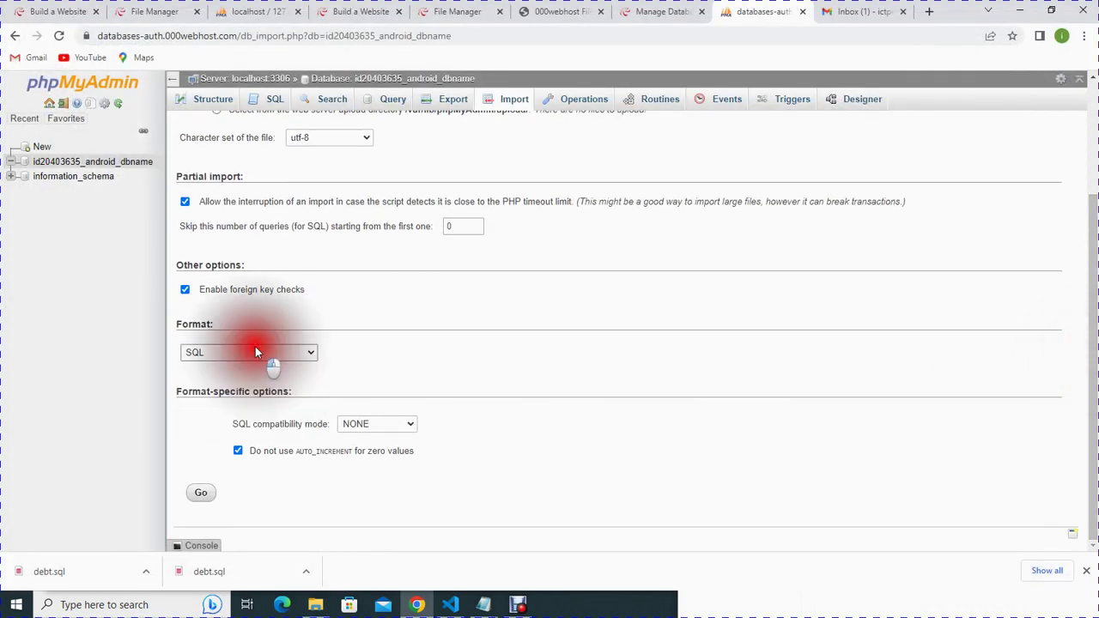
click(206, 498)
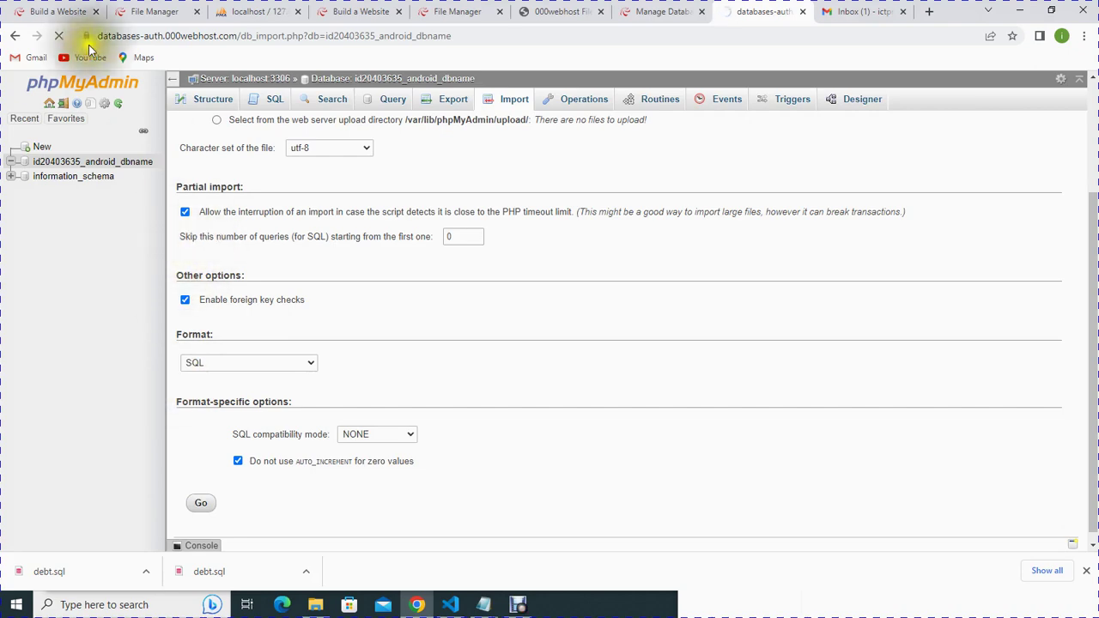
click(563, 11)
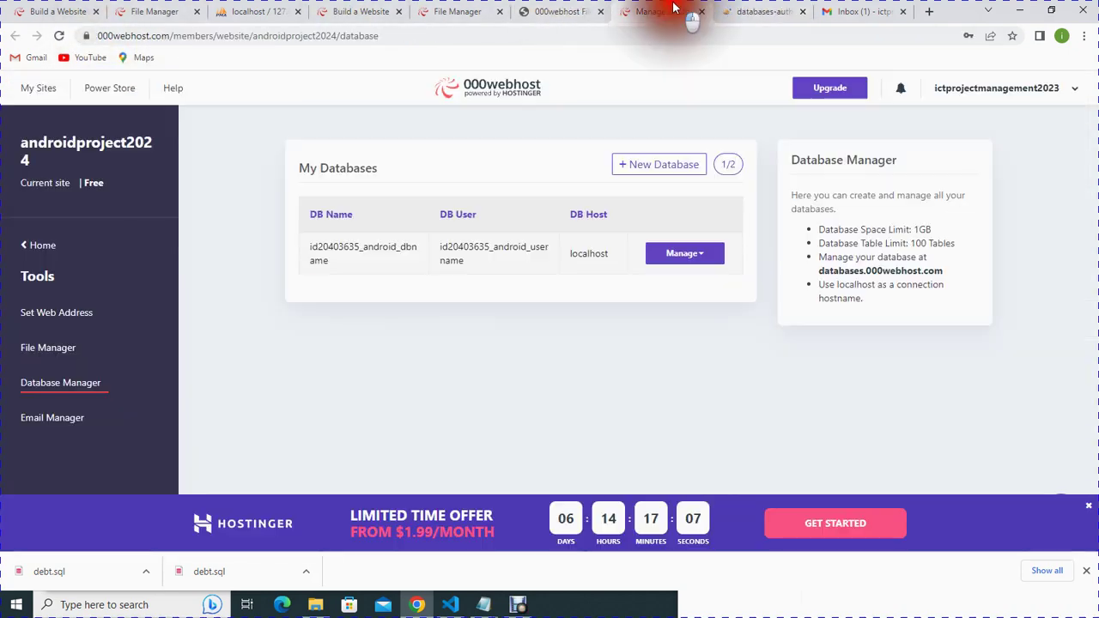
click(670, 11)
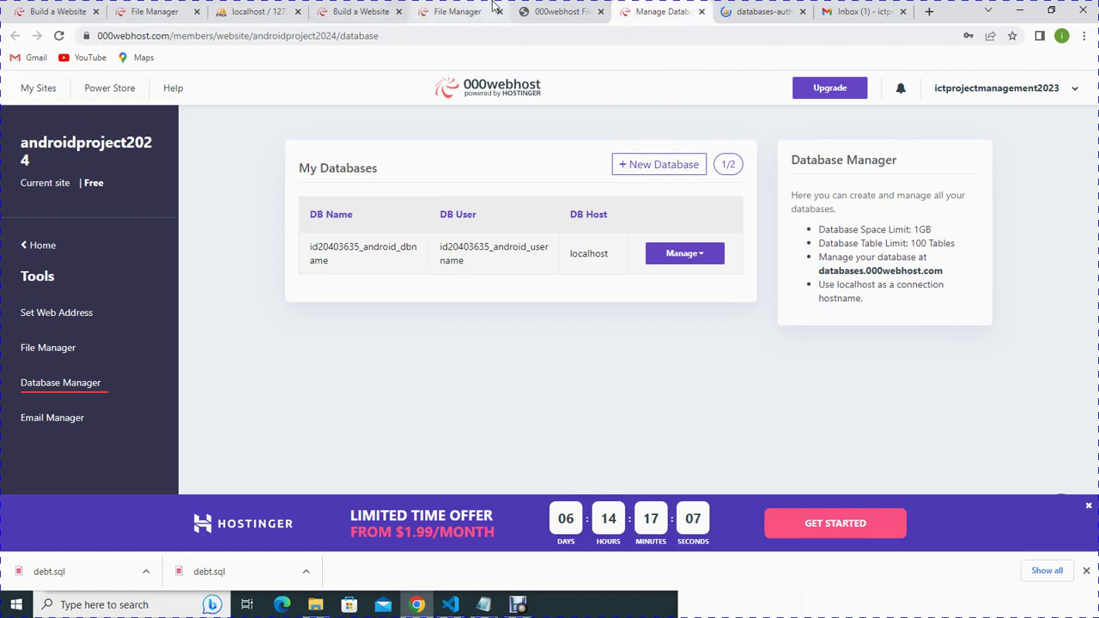
click(728, 8)
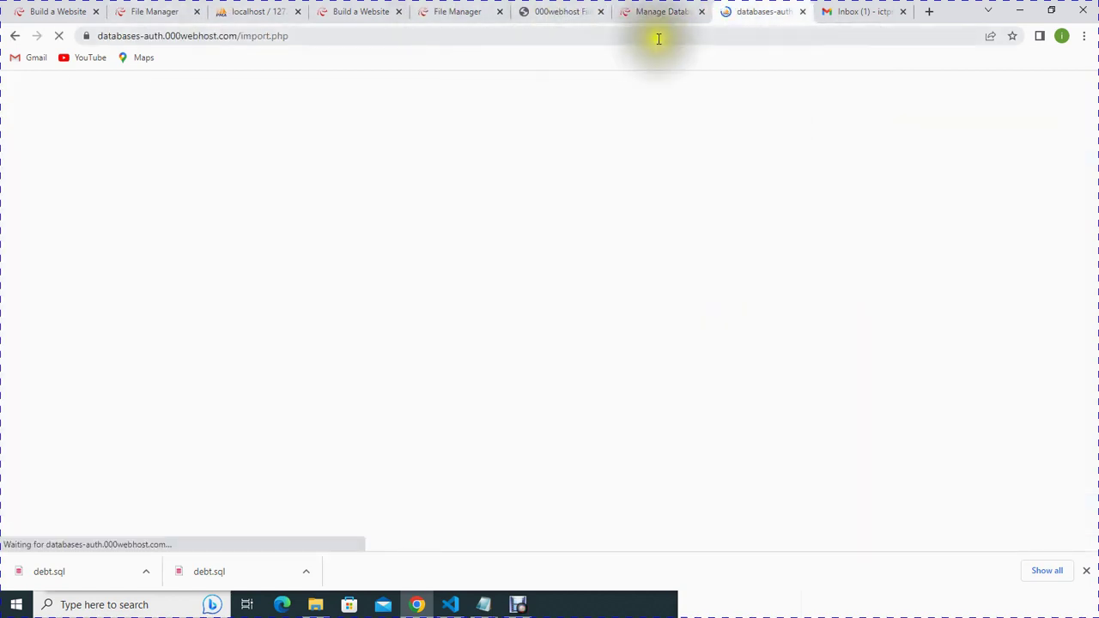
Return to the local phpMyAdmin and view the triggers of the debt database, narrowed to the installment table.
click(277, 10)
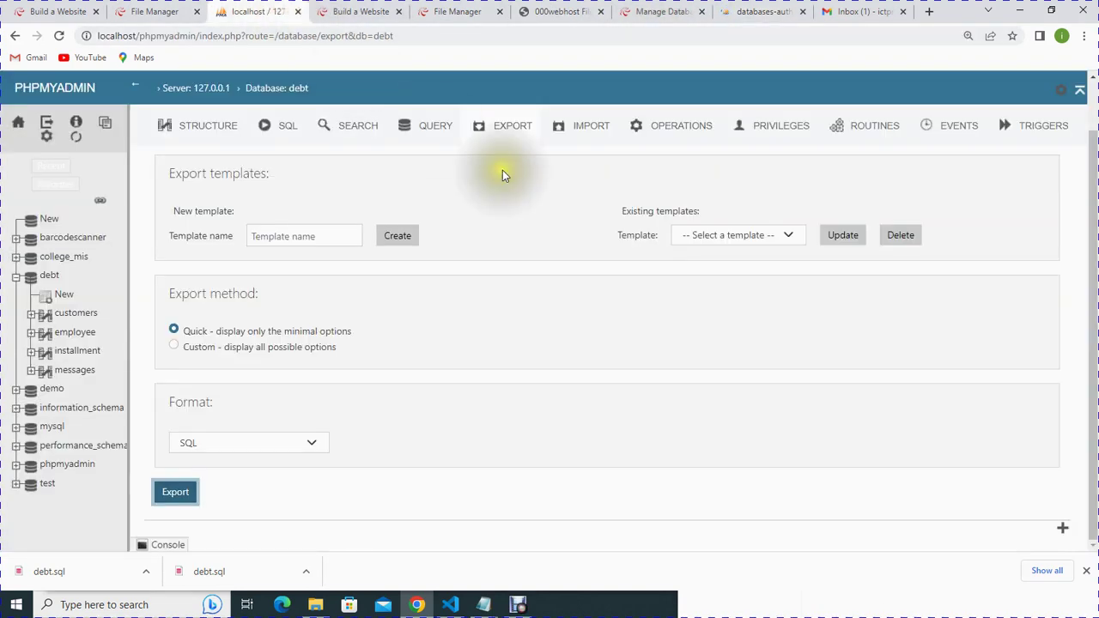
click(1046, 127)
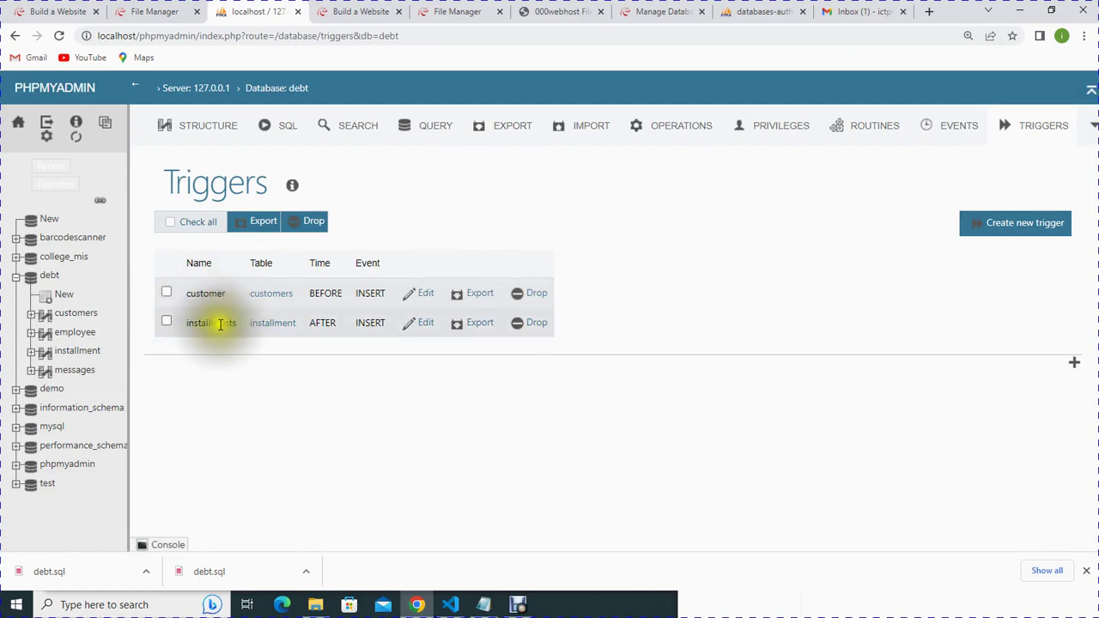
click(278, 324)
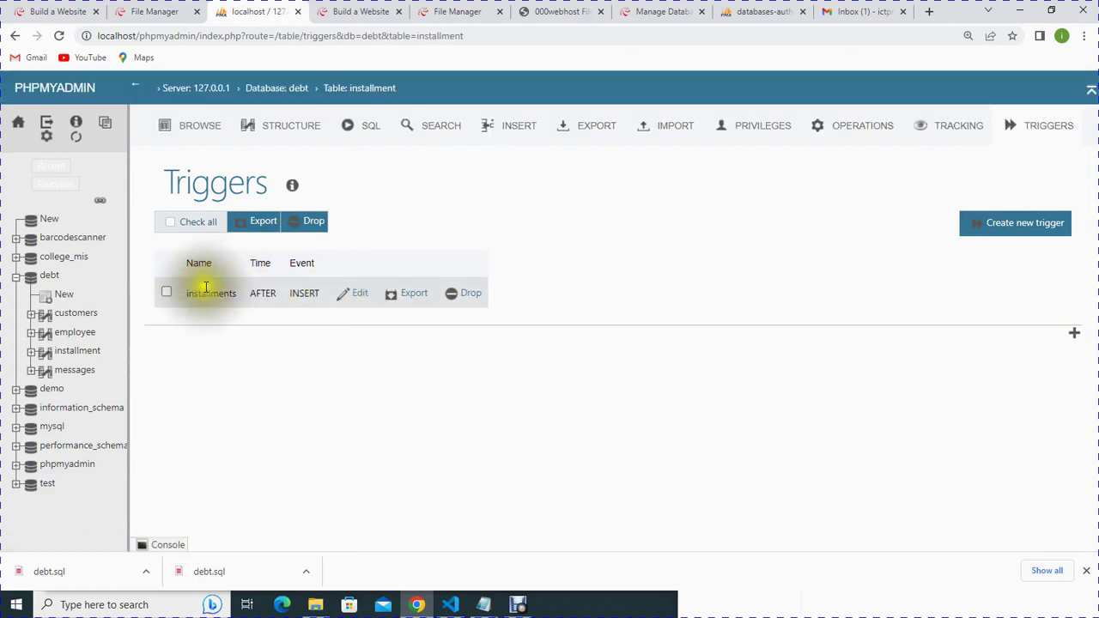
Open the installments trigger for editing and read through its definition.
click(365, 297)
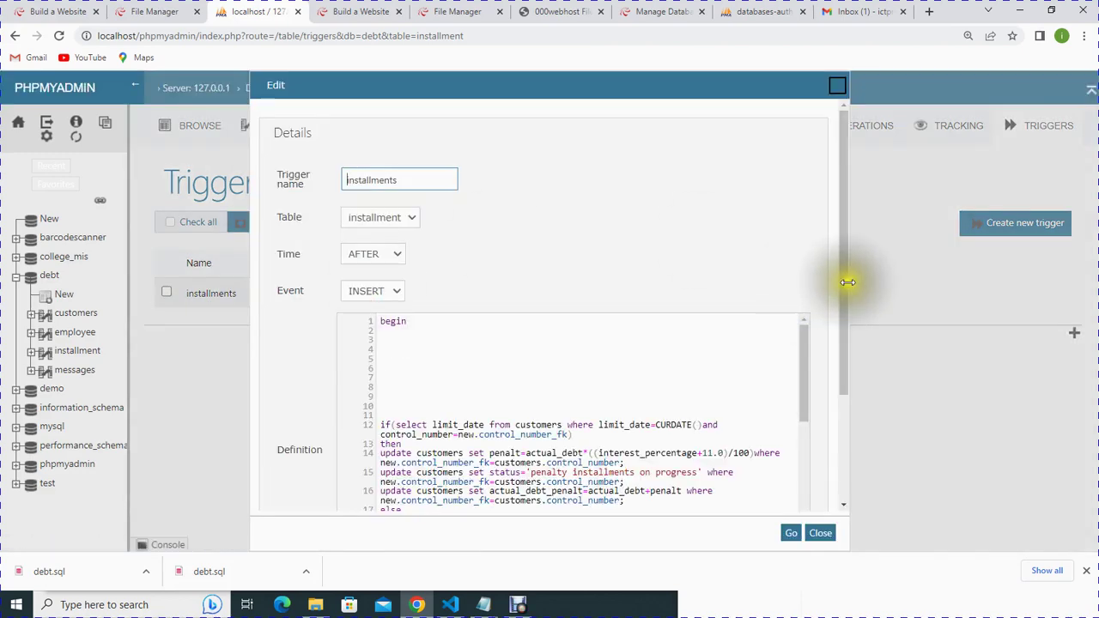
drag(848, 281, 827, 445)
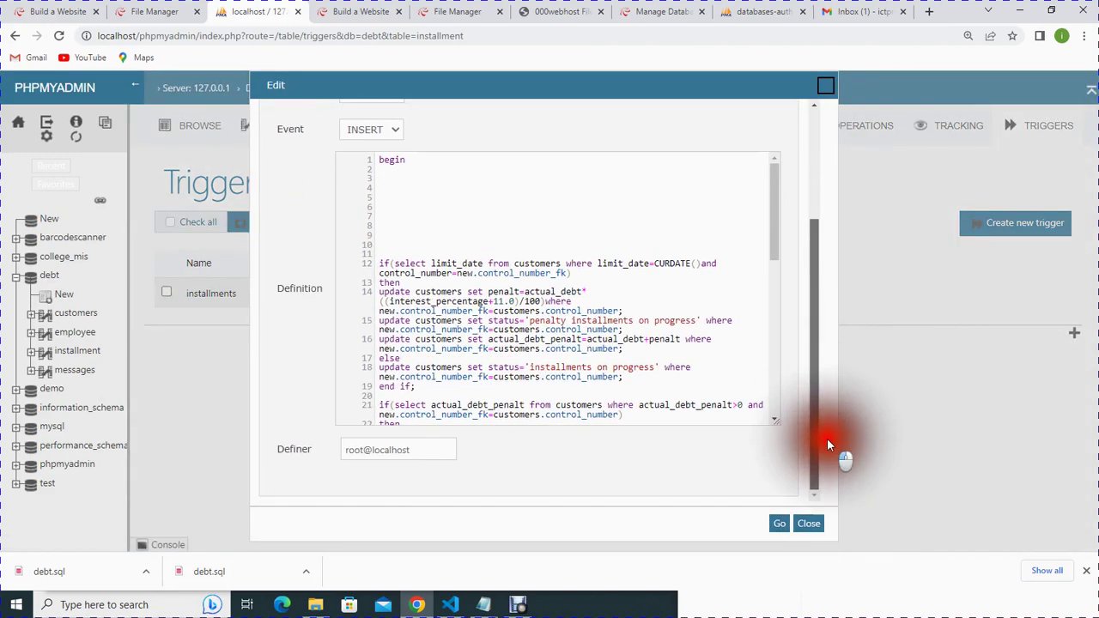
drag(772, 241, 785, 268)
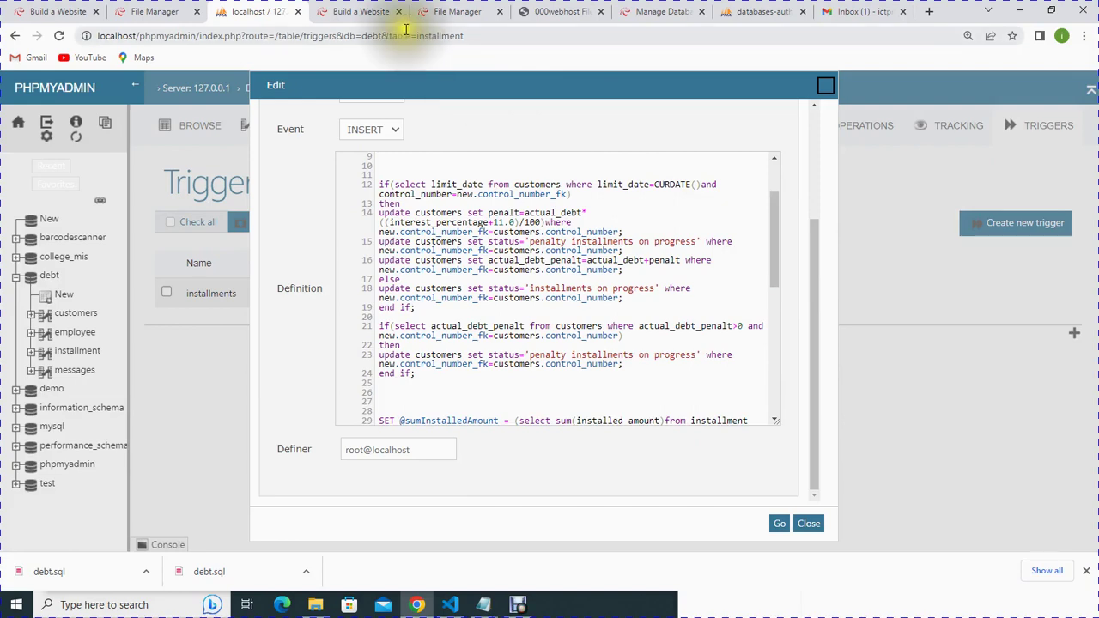
Switch to the hosted phpMyAdmin and open the triggers of the android_dbname database.
click(759, 11)
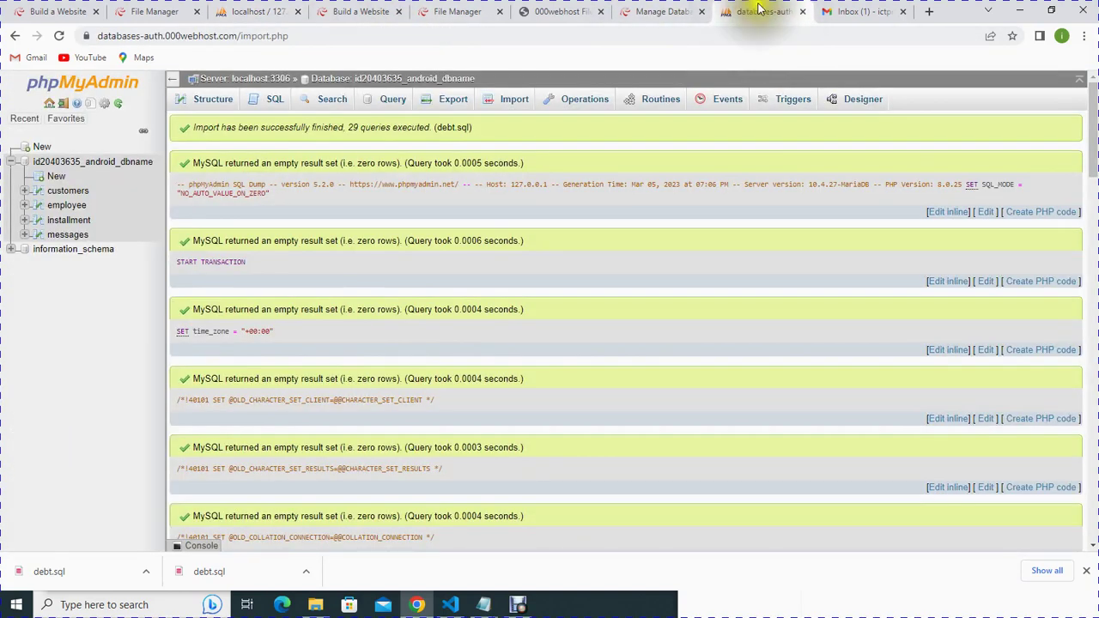
click(117, 164)
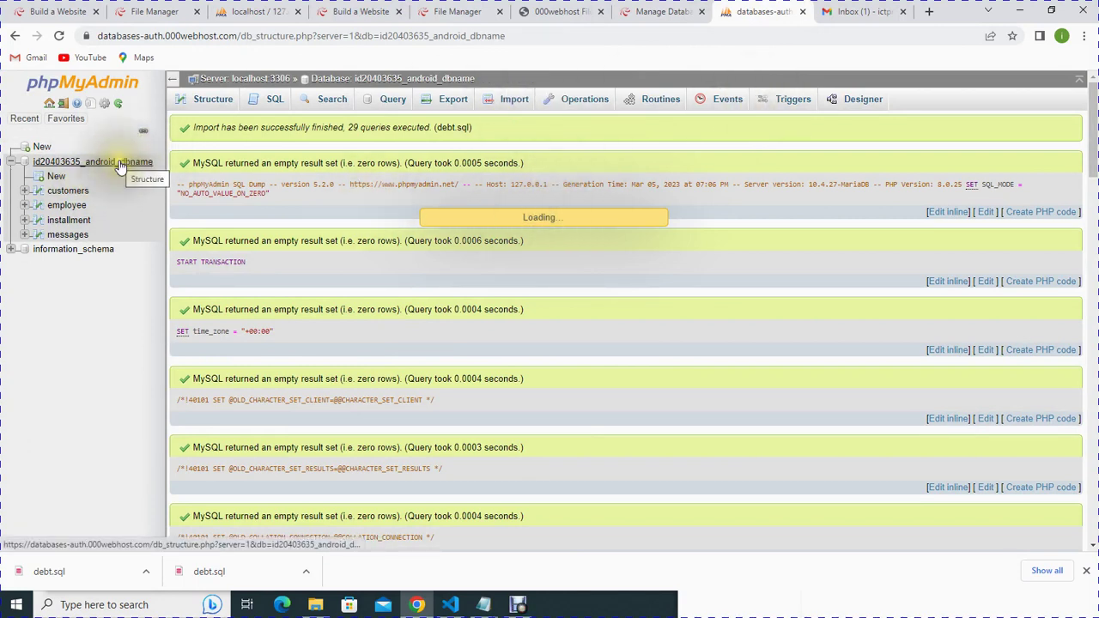
click(790, 104)
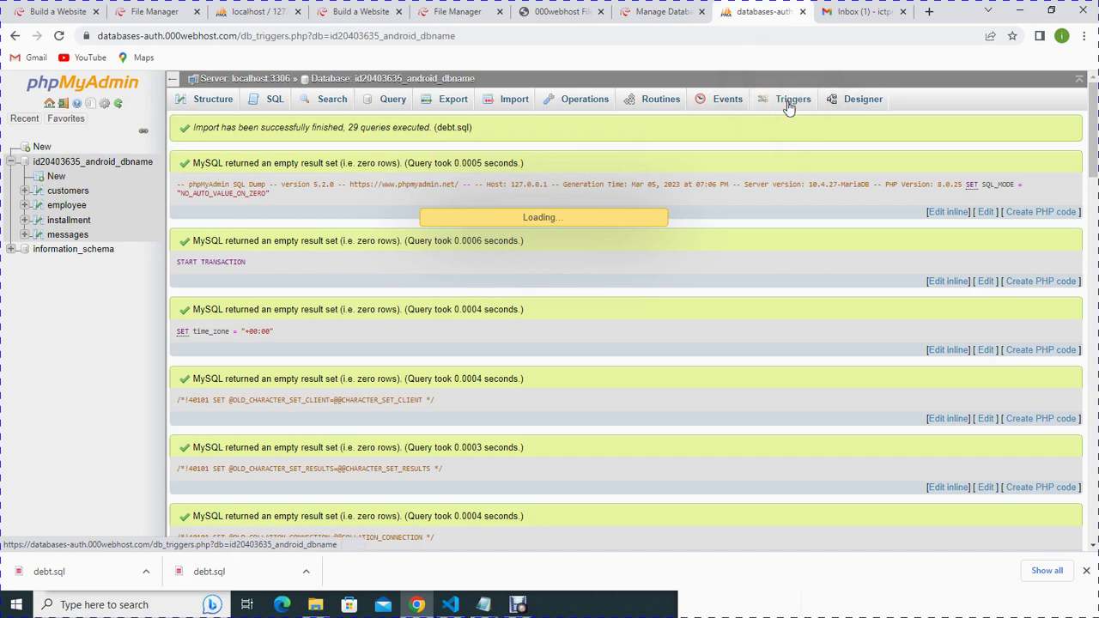
Return to the local phpMyAdmin, close the trigger editor and list all triggers of the debt database.
click(256, 12)
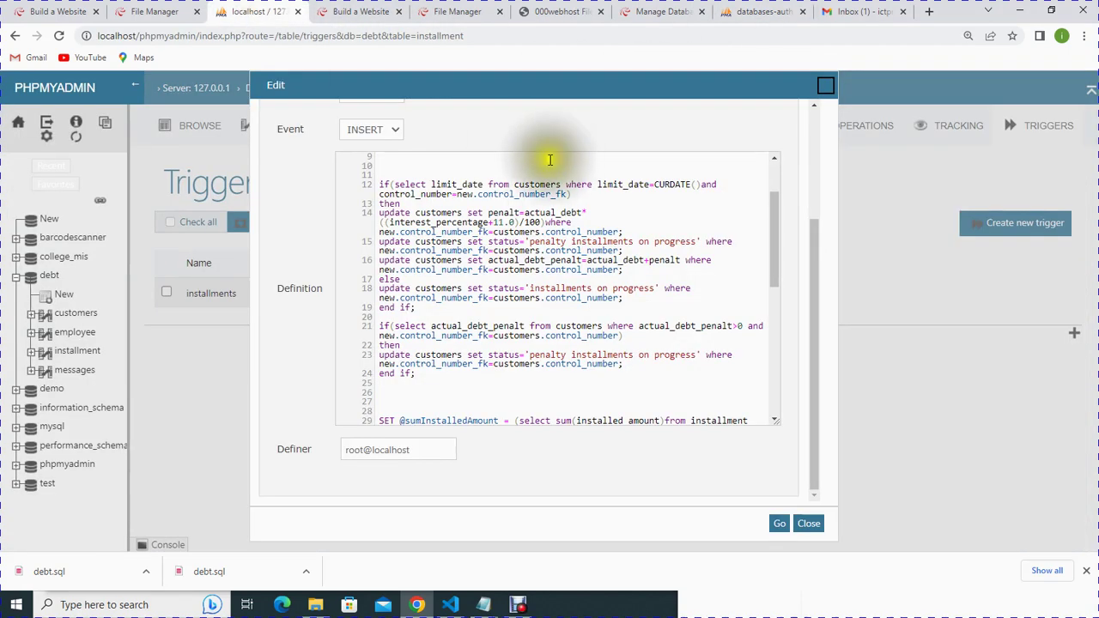
click(809, 523)
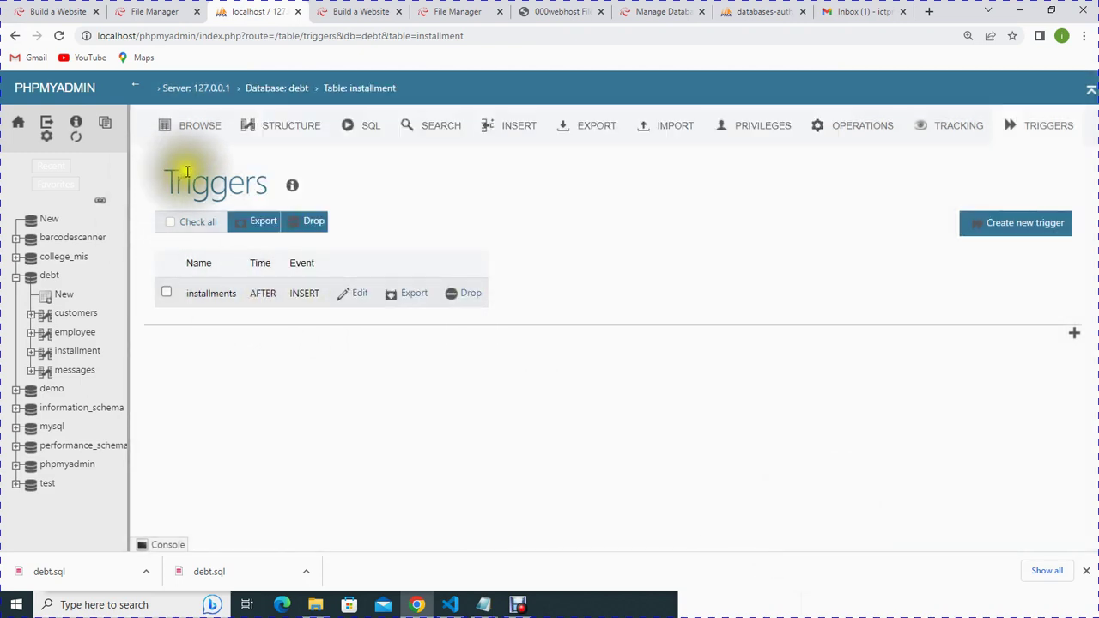
click(1035, 130)
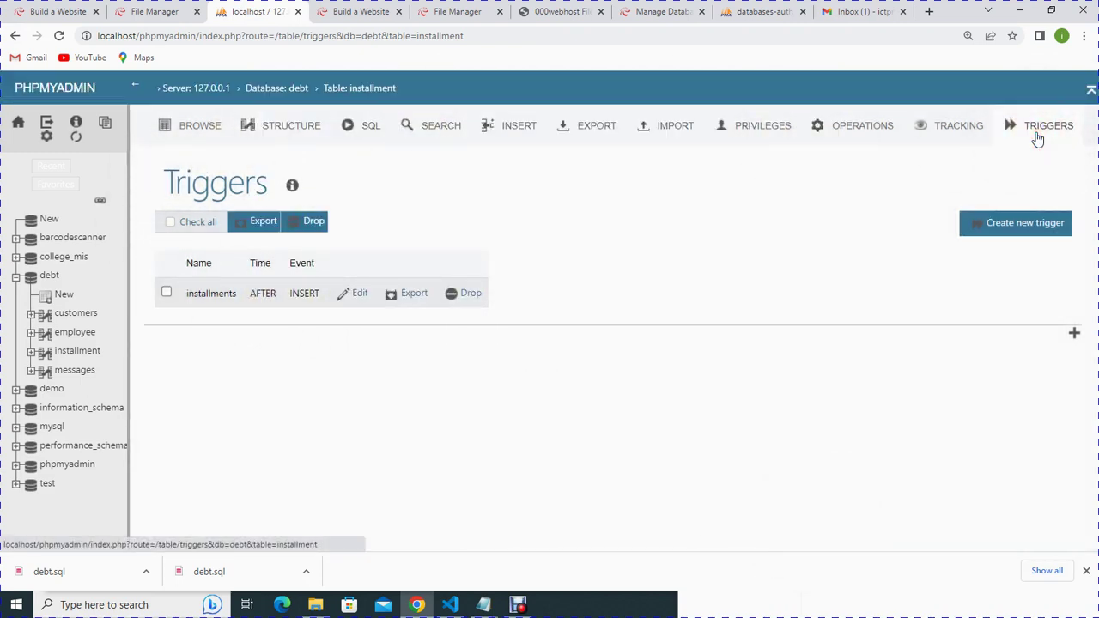
click(48, 281)
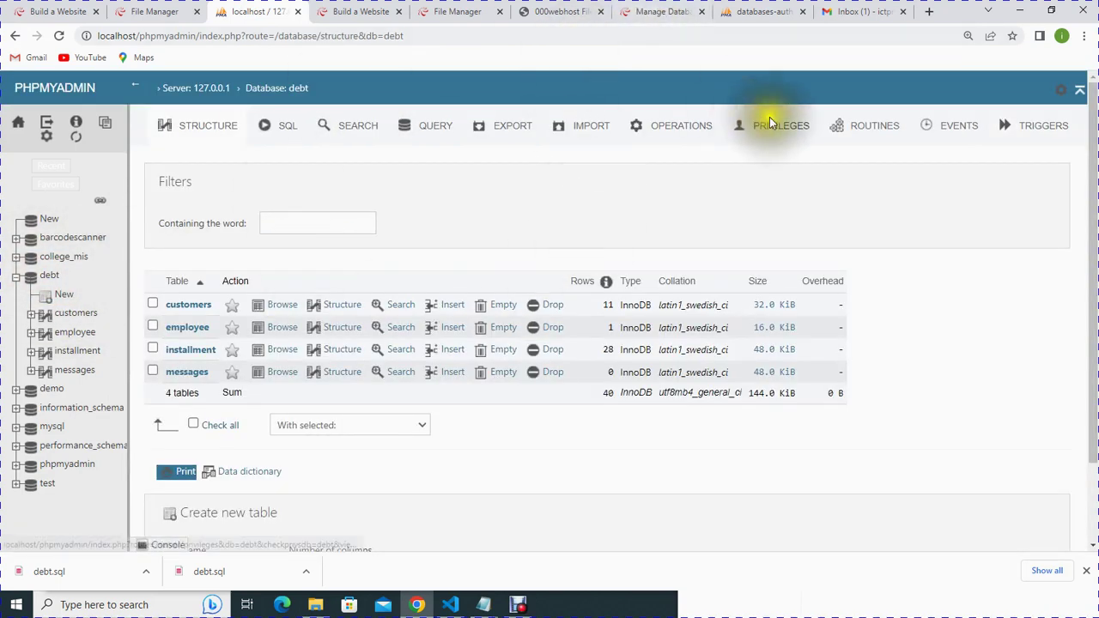
click(1009, 129)
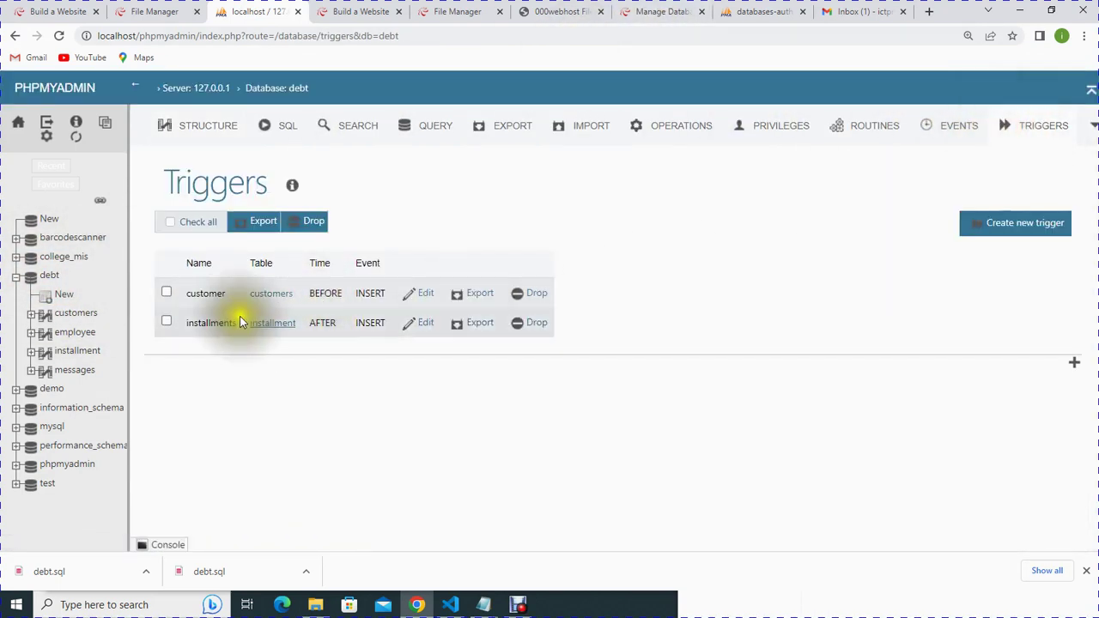
Return to the hosted database's trigger list and compare its customer and installments triggers with the local ones.
click(778, 16)
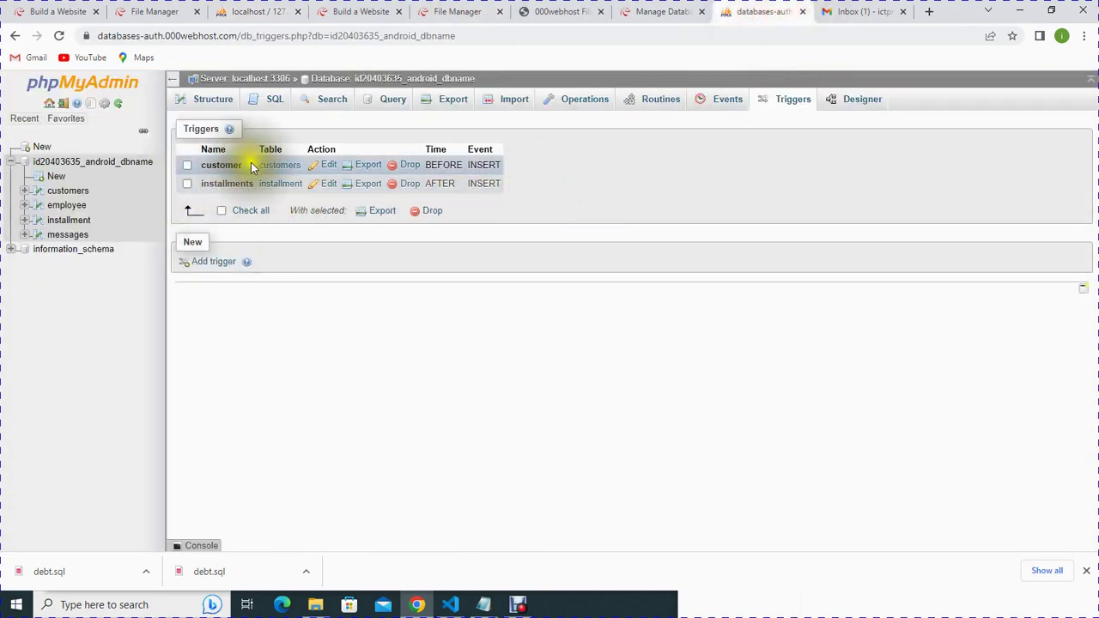
drag(225, 184, 244, 184)
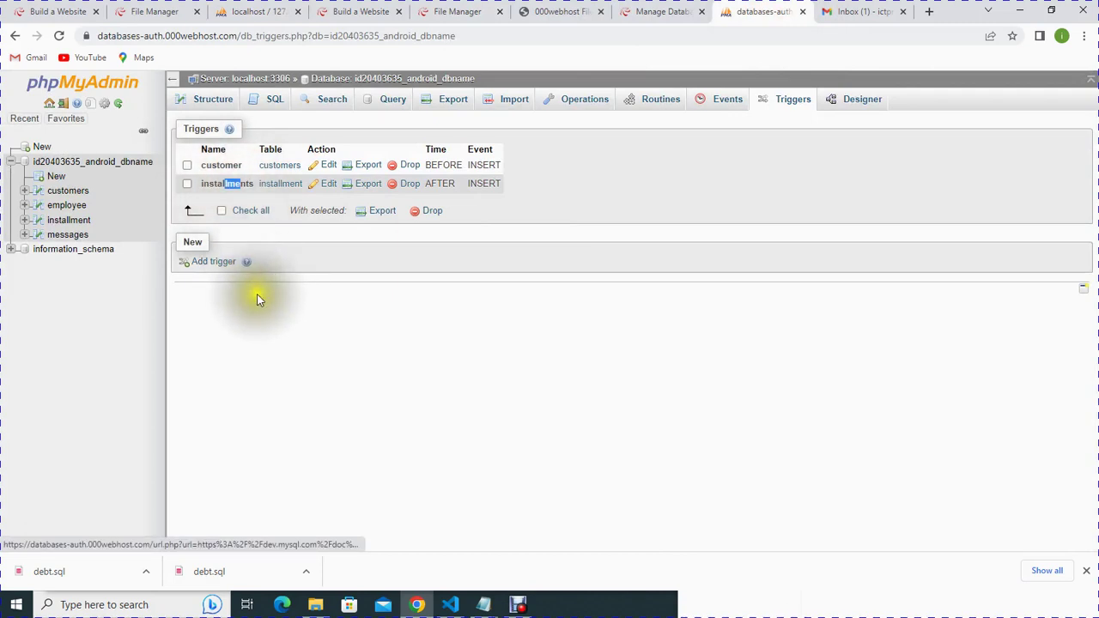
click(266, 352)
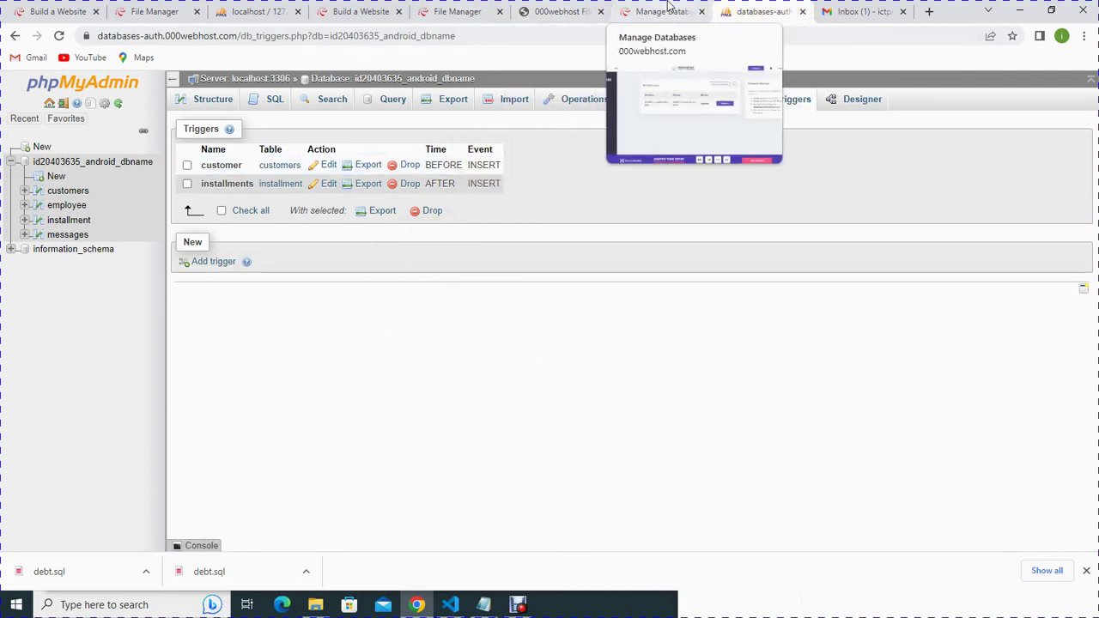
Switch to the hosted file manager and open acount_info.php from public_html for editing.
click(558, 9)
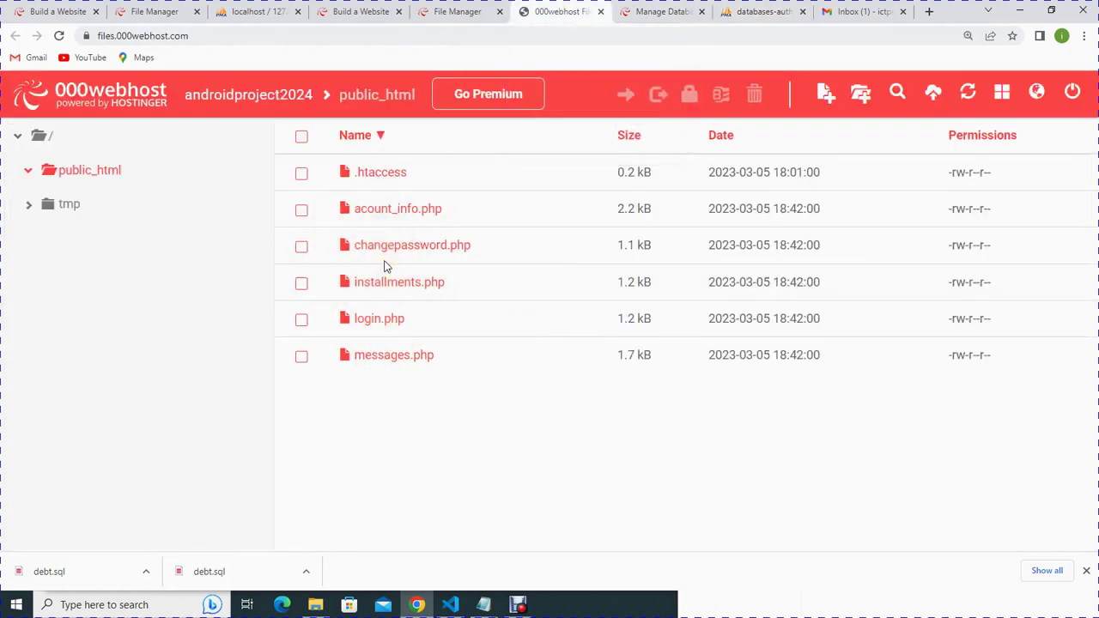
double_click(412, 213)
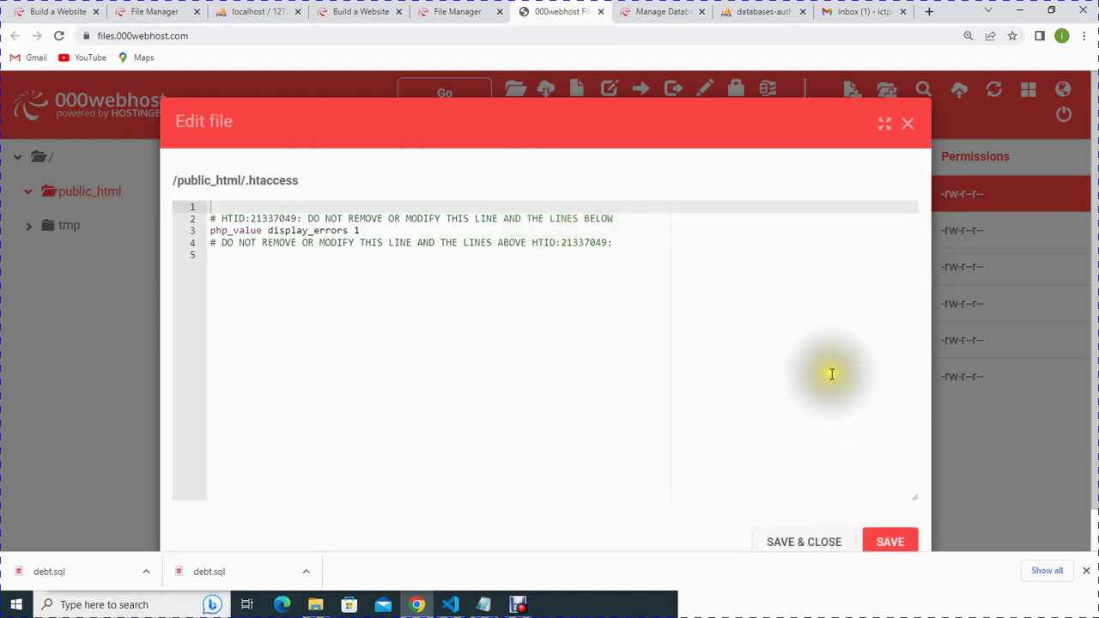
click(908, 126)
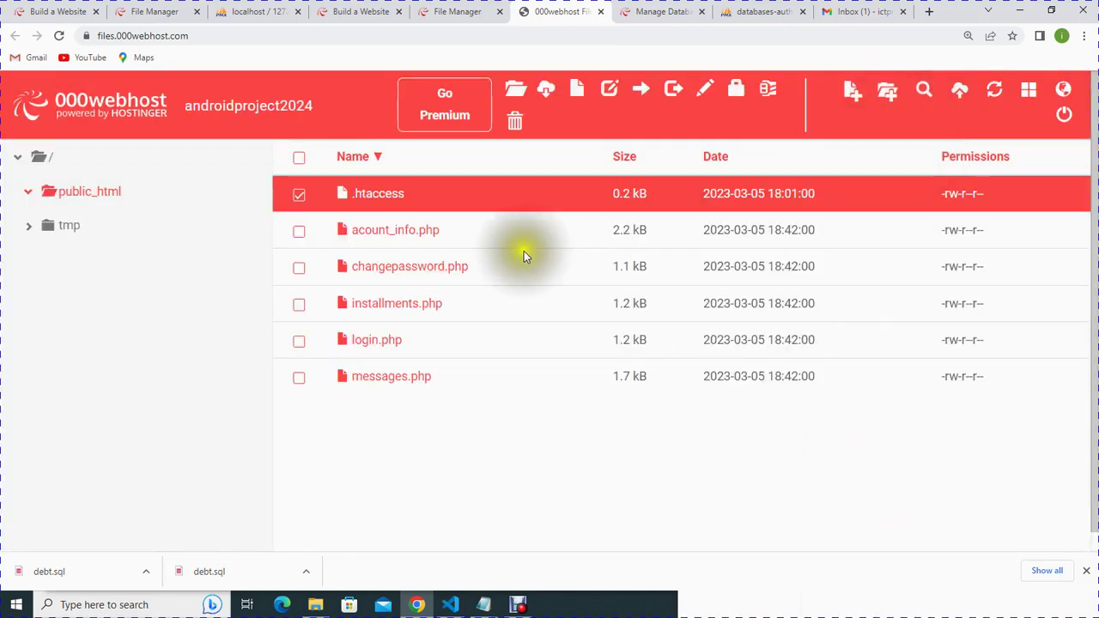
click(404, 239)
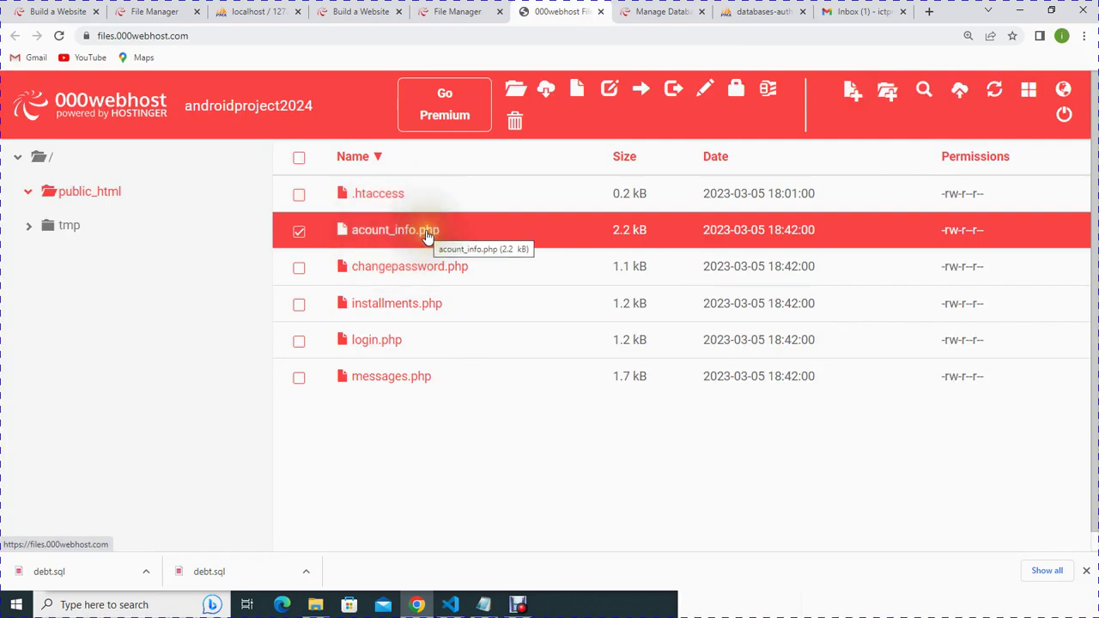
double_click(426, 236)
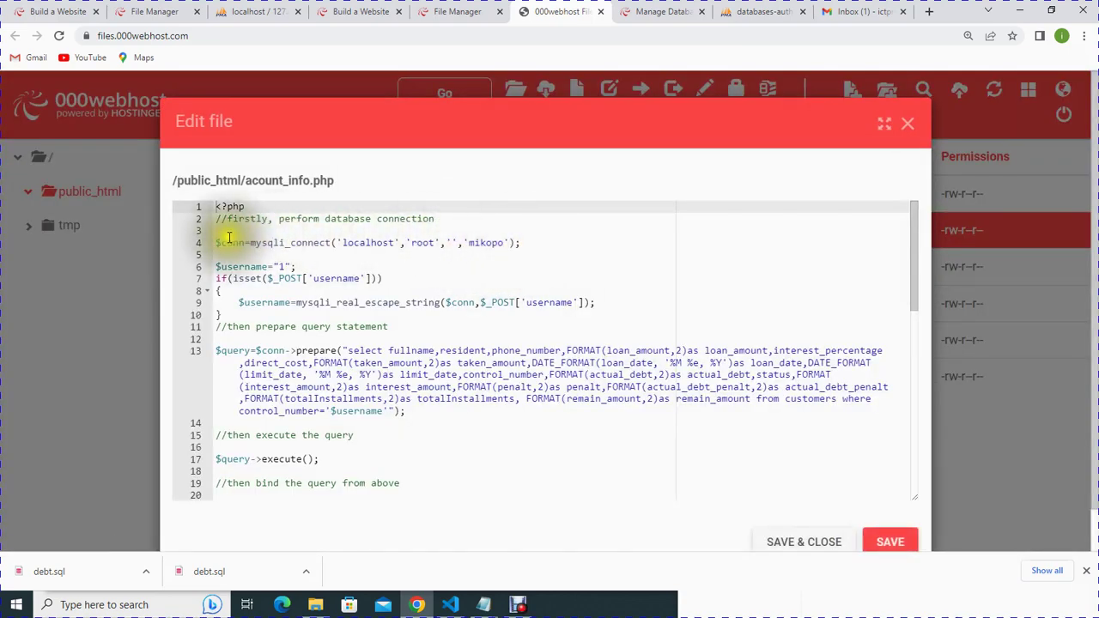
Copy the bracketed mysqli_connect arguments from line 4 of acount_info.php and paste them into the untitled Notepad note below the database password.
drag(216, 241, 329, 244)
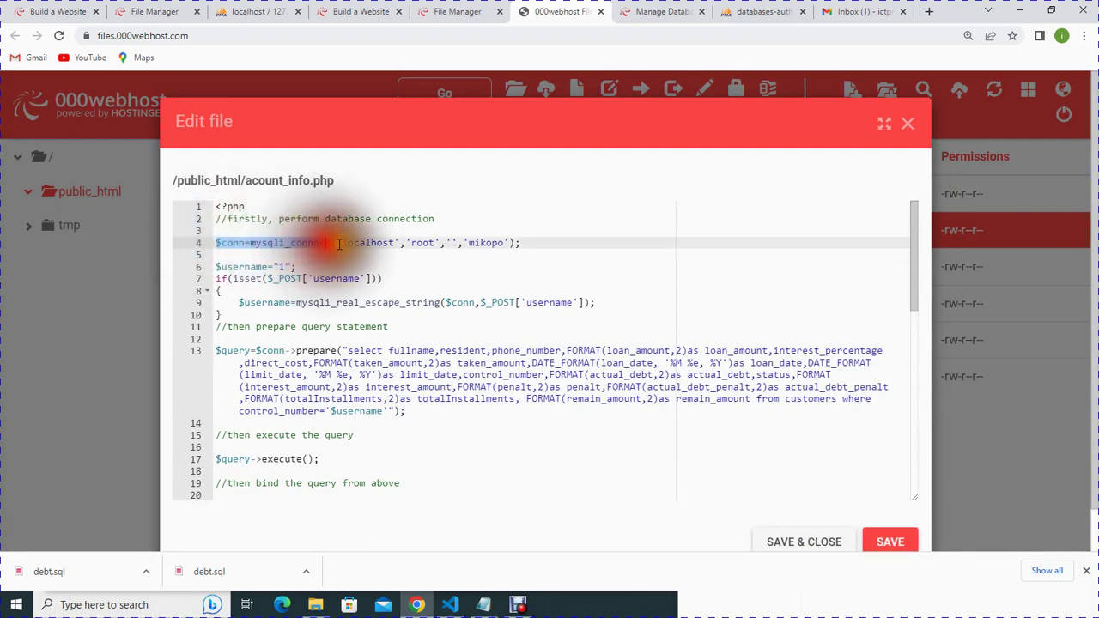
double_click(353, 245)
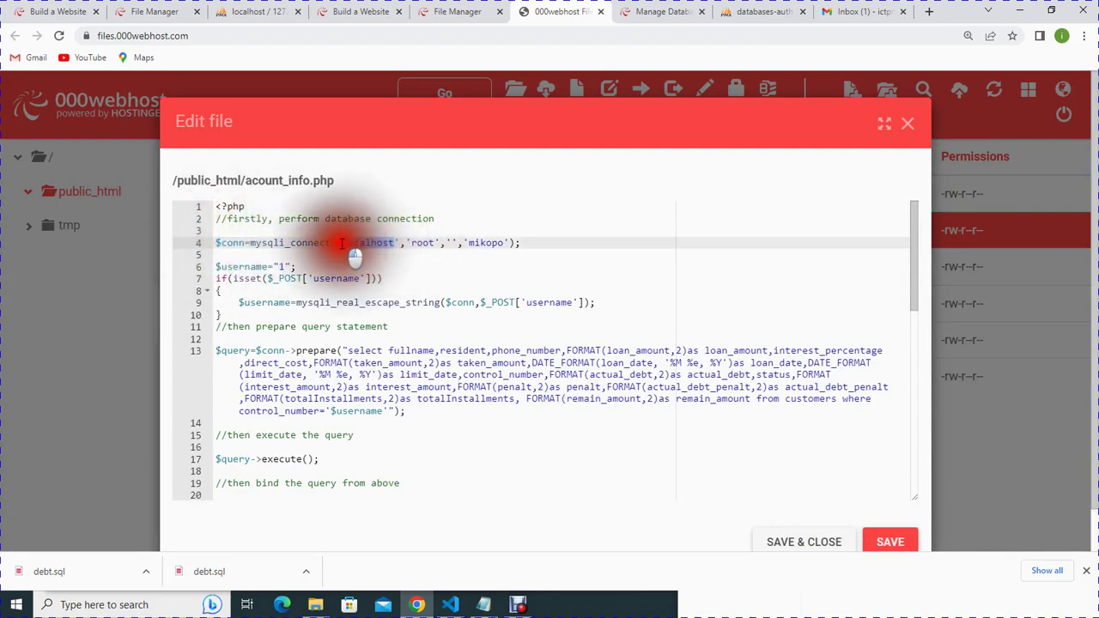
double_click(424, 245)
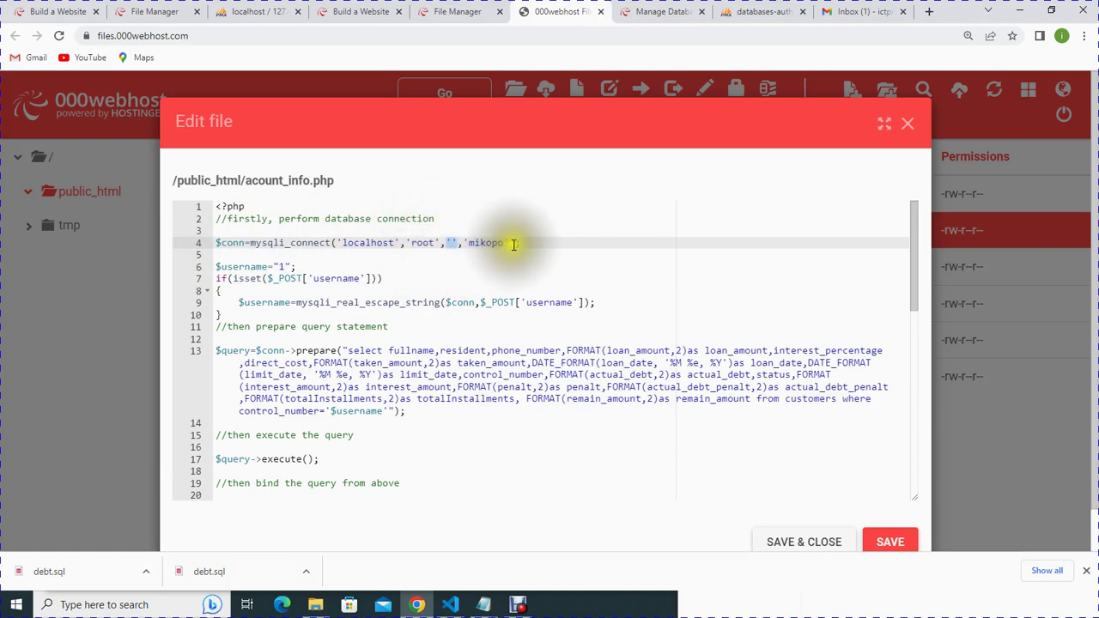
drag(515, 244, 482, 243)
double_click(483, 243)
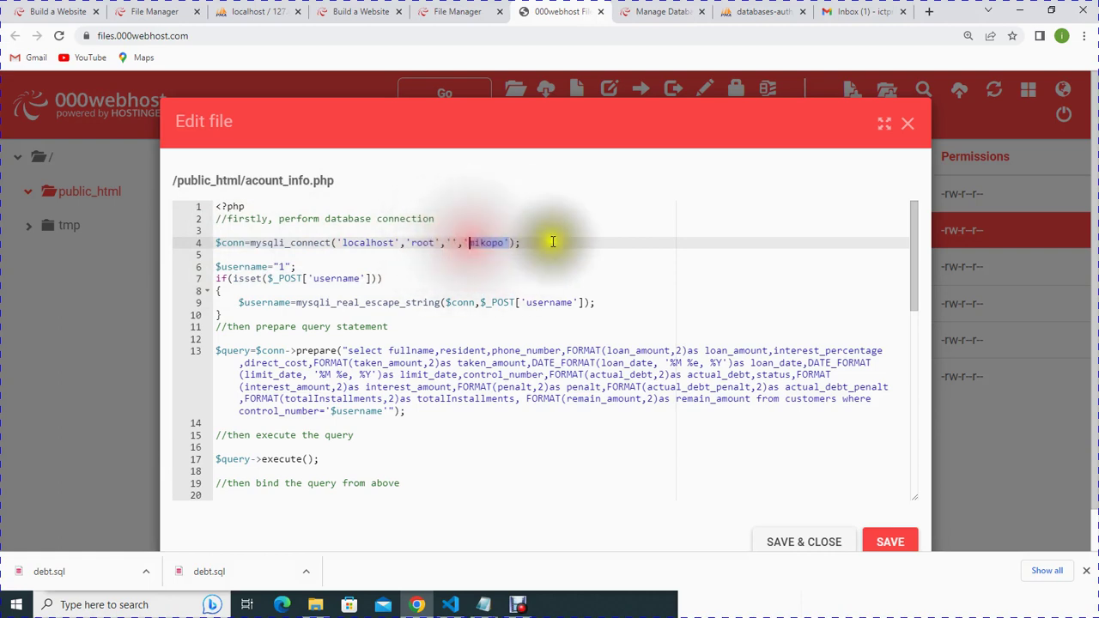
click(515, 242)
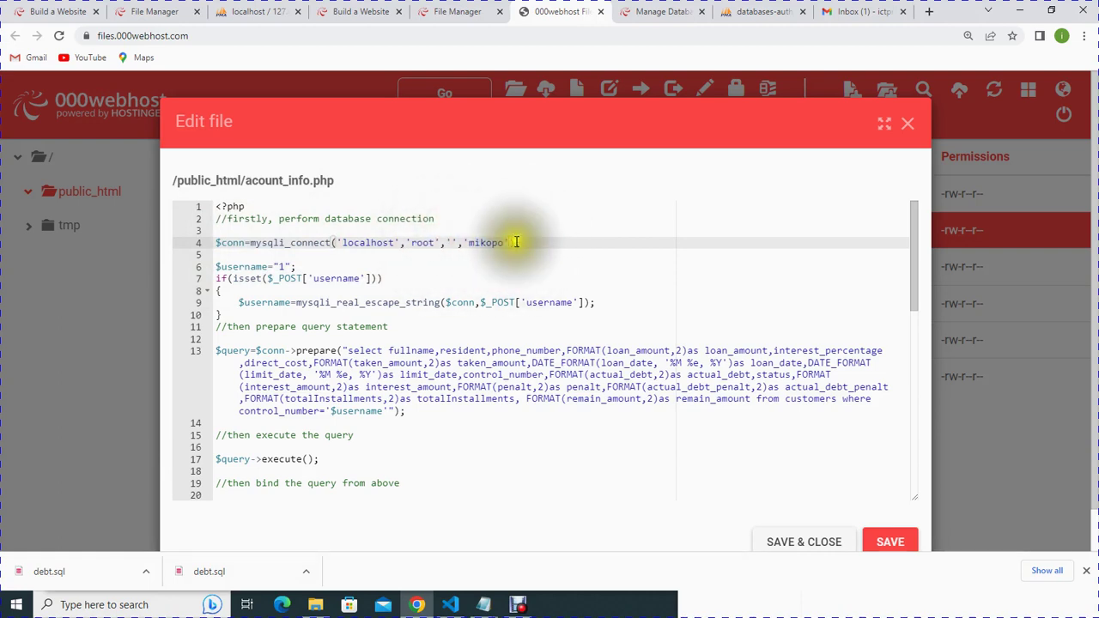
drag(515, 243, 341, 244)
right_click(347, 244)
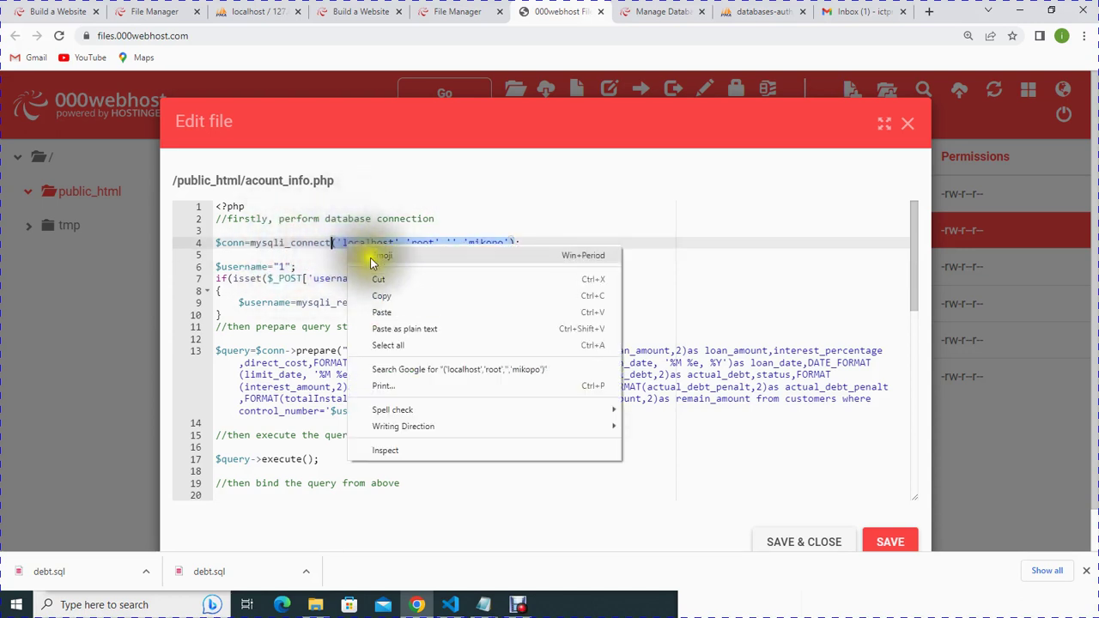
click(381, 296)
mouse_move(482, 609)
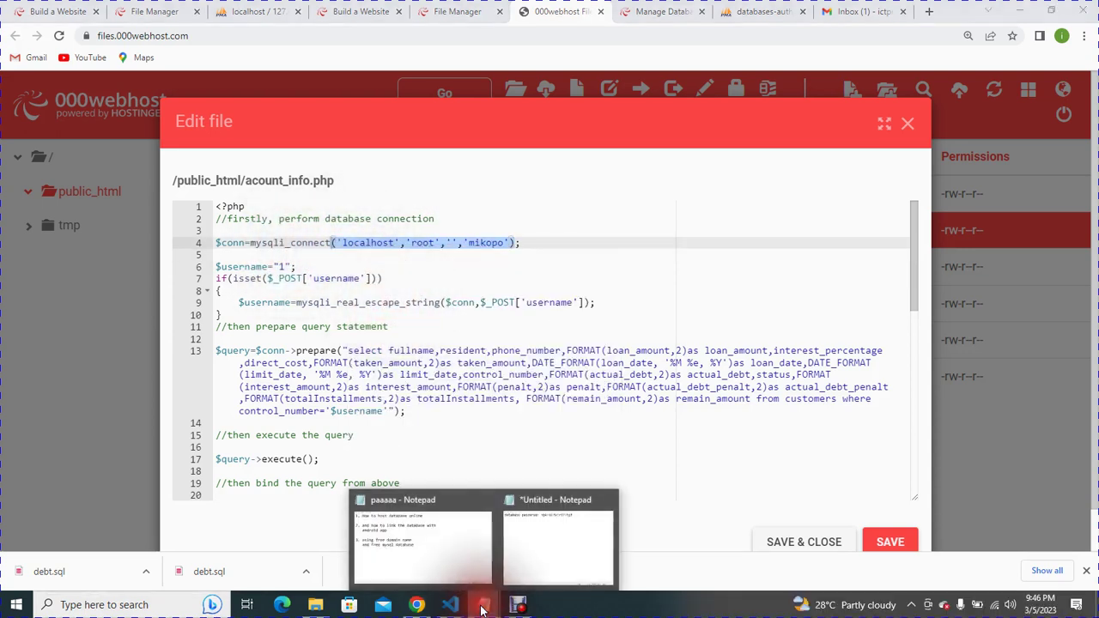
click(515, 565)
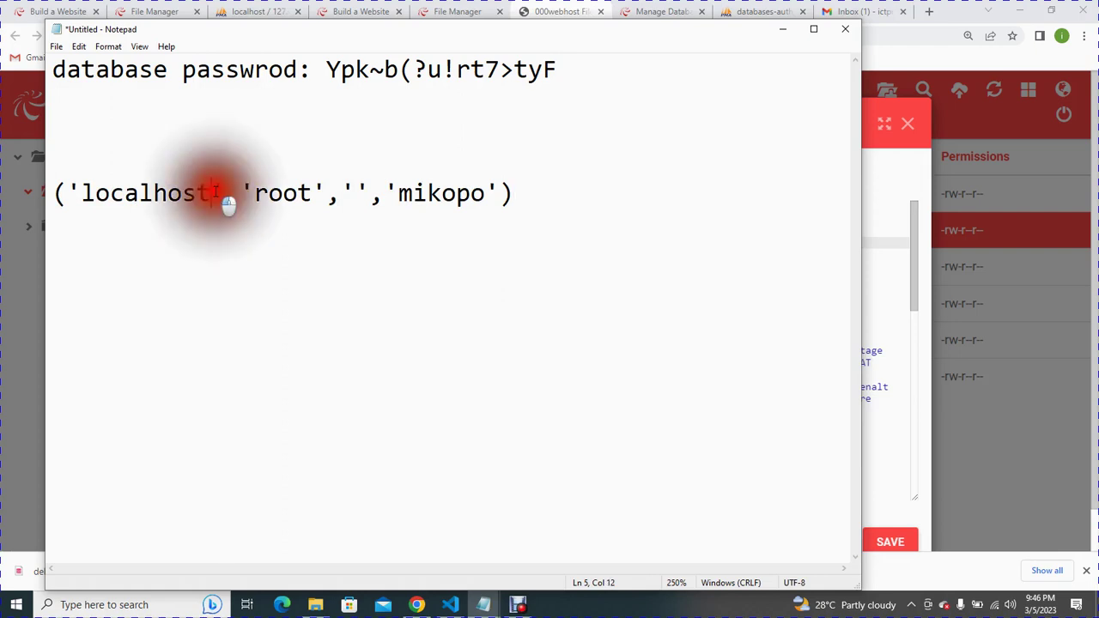
Copy the database password from the note's first line into the empty third argument of the pasted connection arguments.
drag(212, 193, 86, 196)
drag(313, 194, 256, 191)
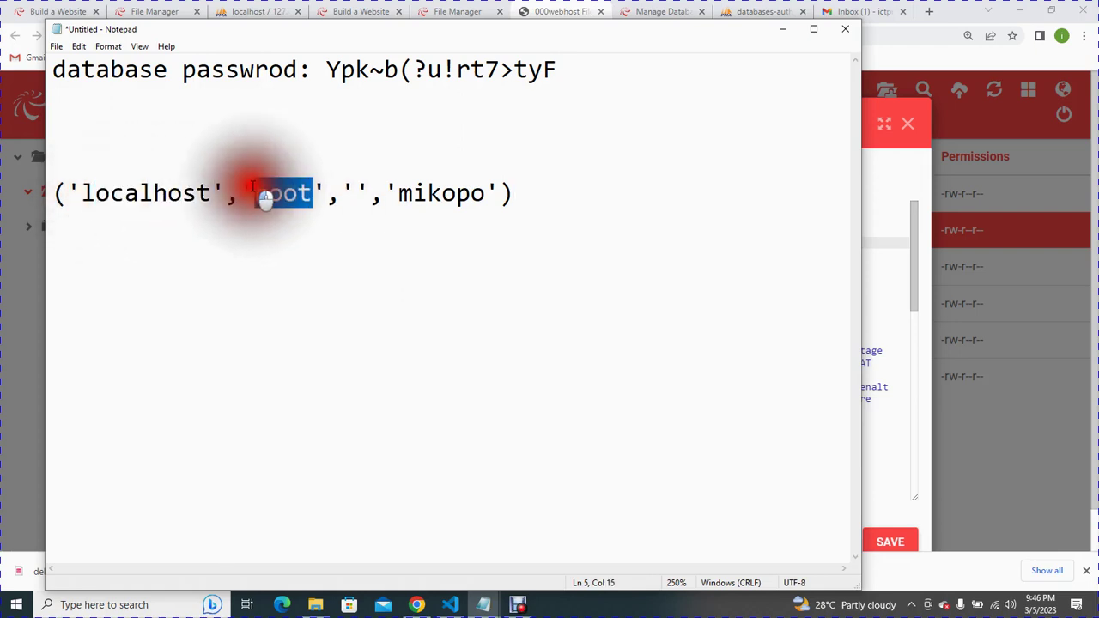
click(347, 192)
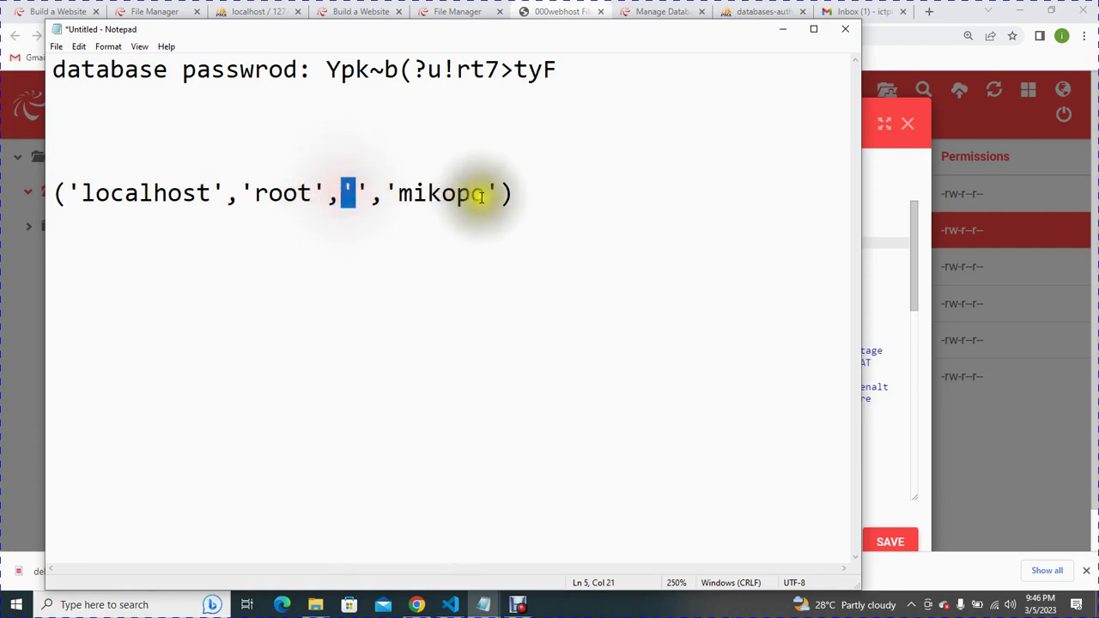
drag(498, 194, 395, 191)
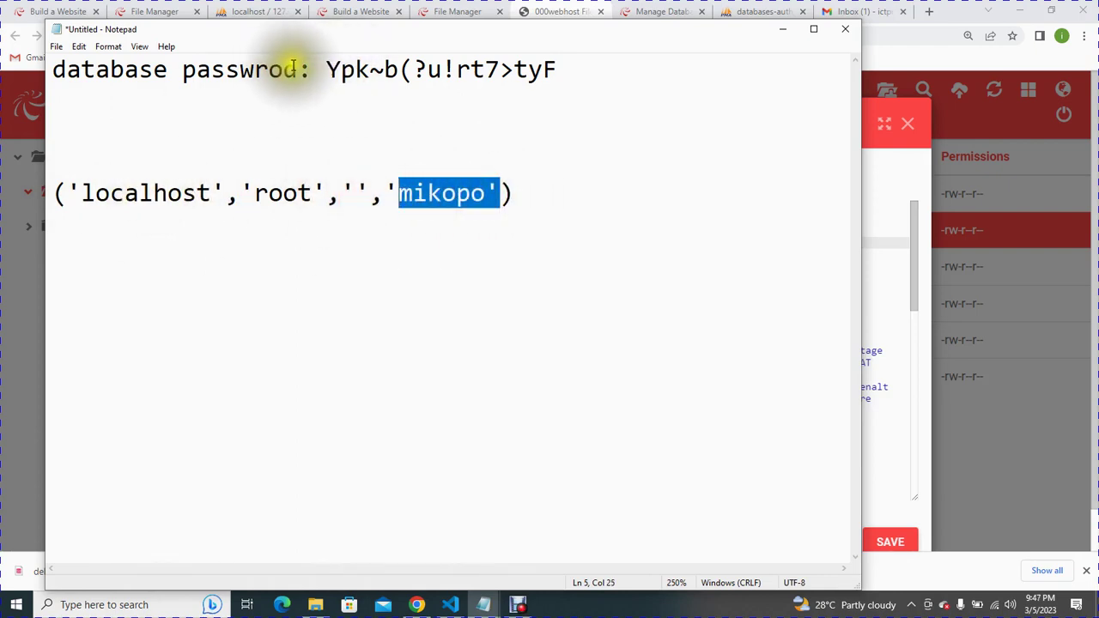
drag(567, 70, 333, 76)
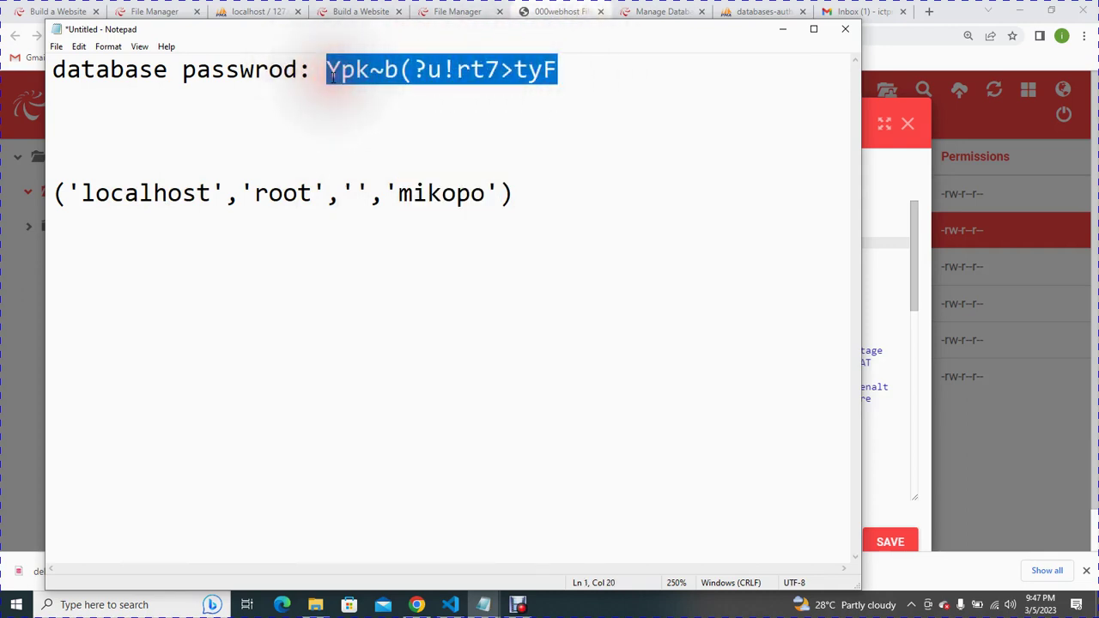
click(358, 192)
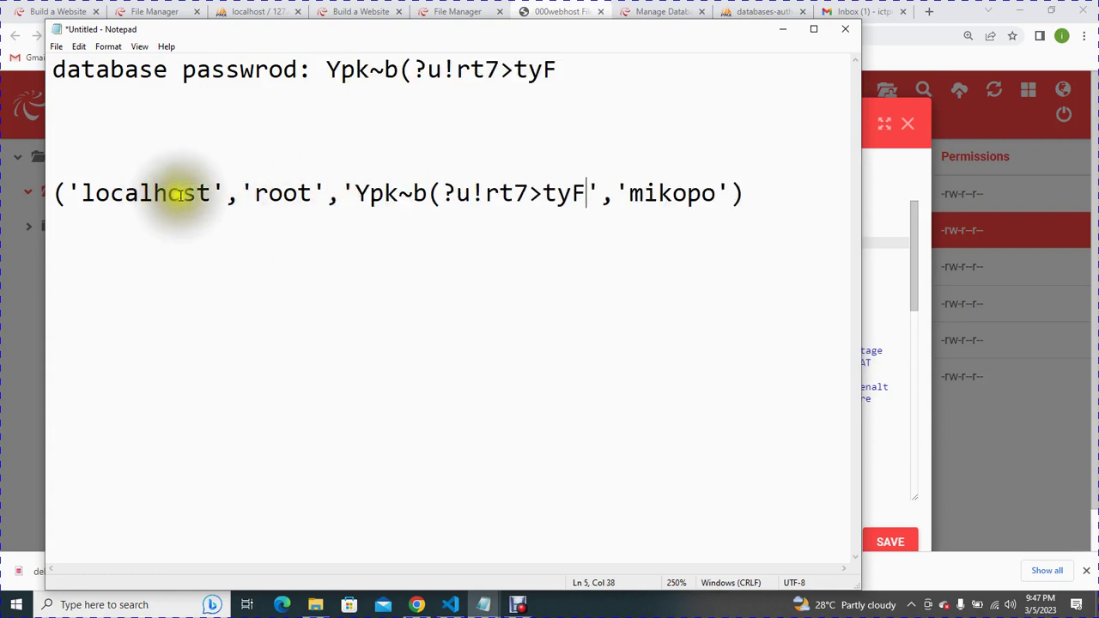
Switch to the hosted site's database manager in the browser and copy the android database's full DB name.
click(417, 605)
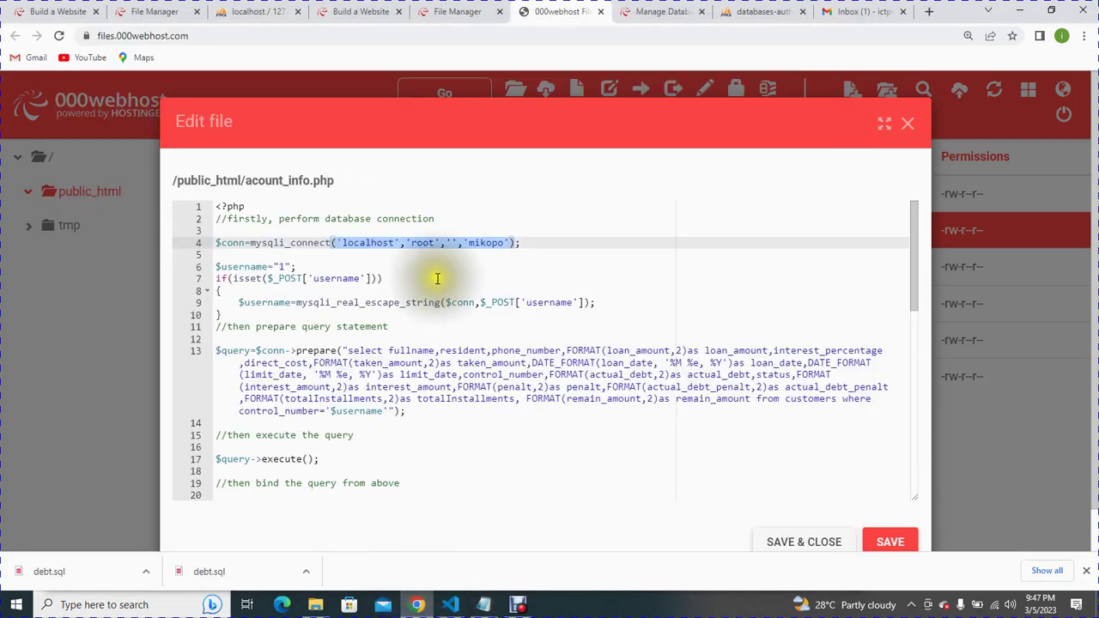
click(449, 11)
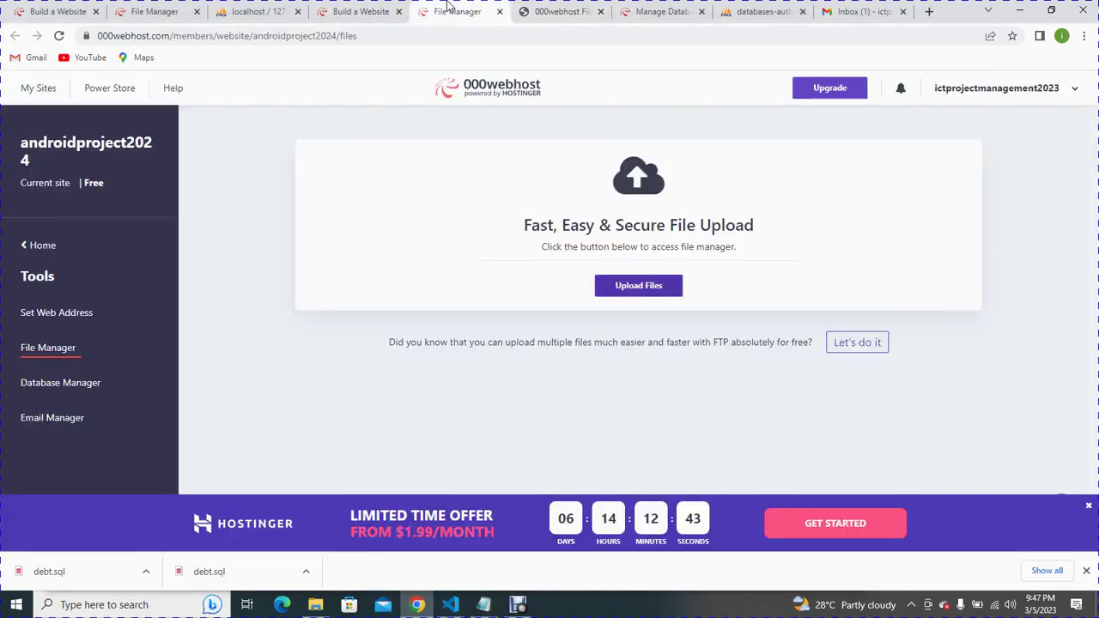
click(654, 11)
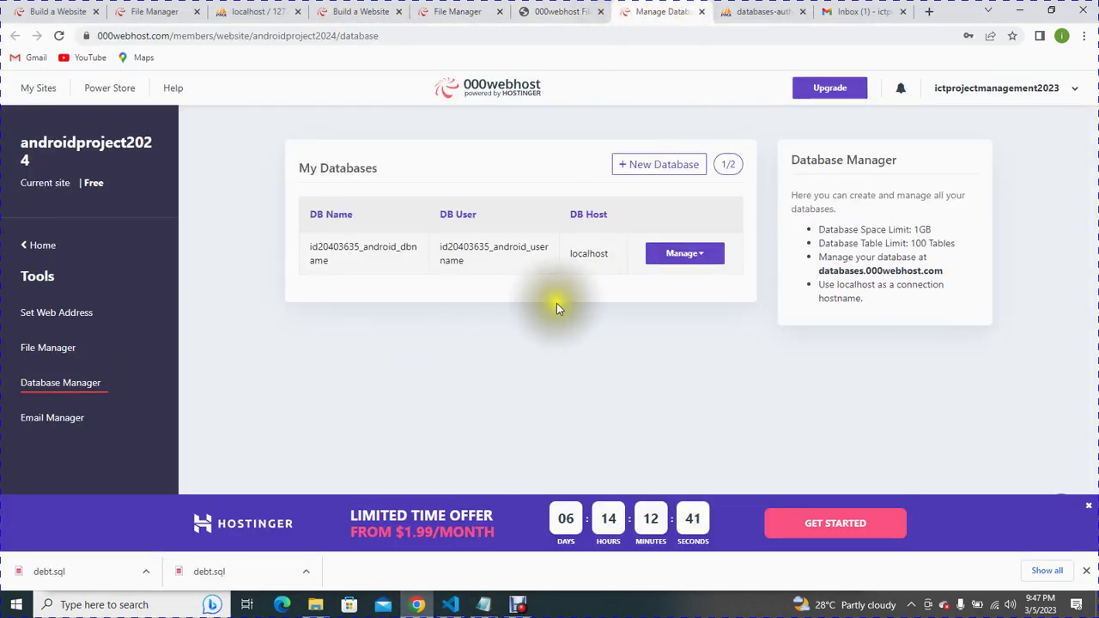
drag(352, 215, 307, 214)
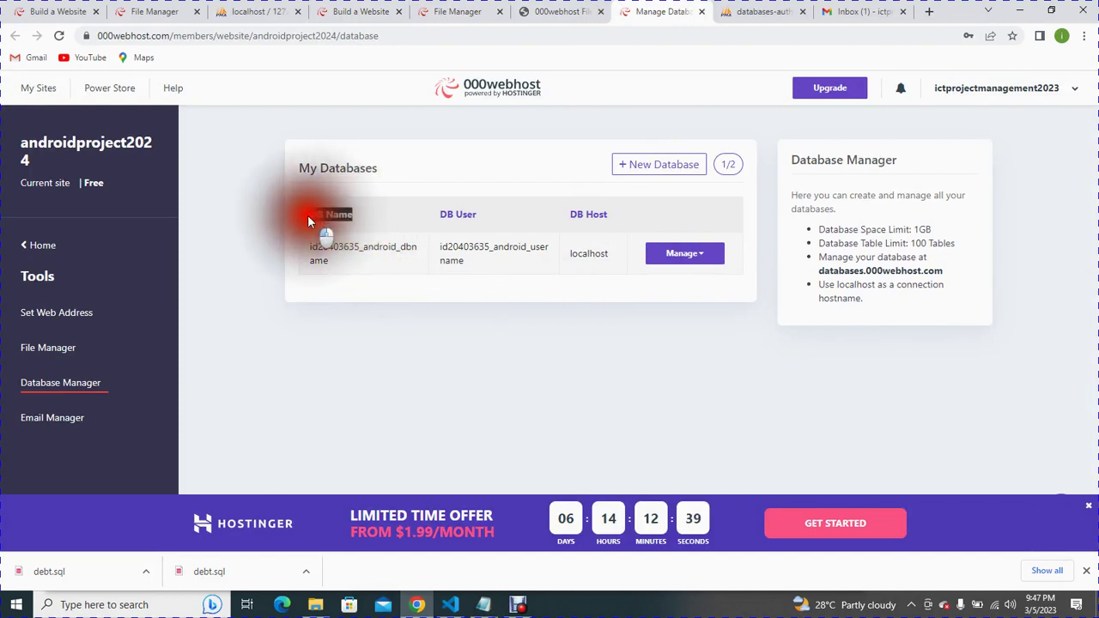
drag(348, 272, 305, 248)
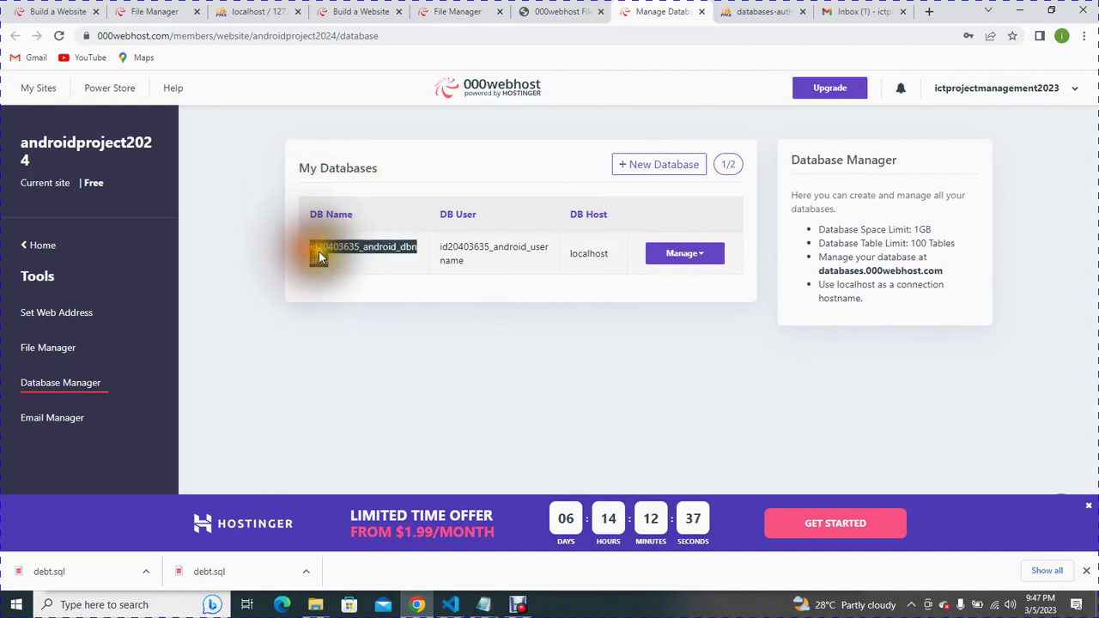
right_click(319, 251)
click(330, 260)
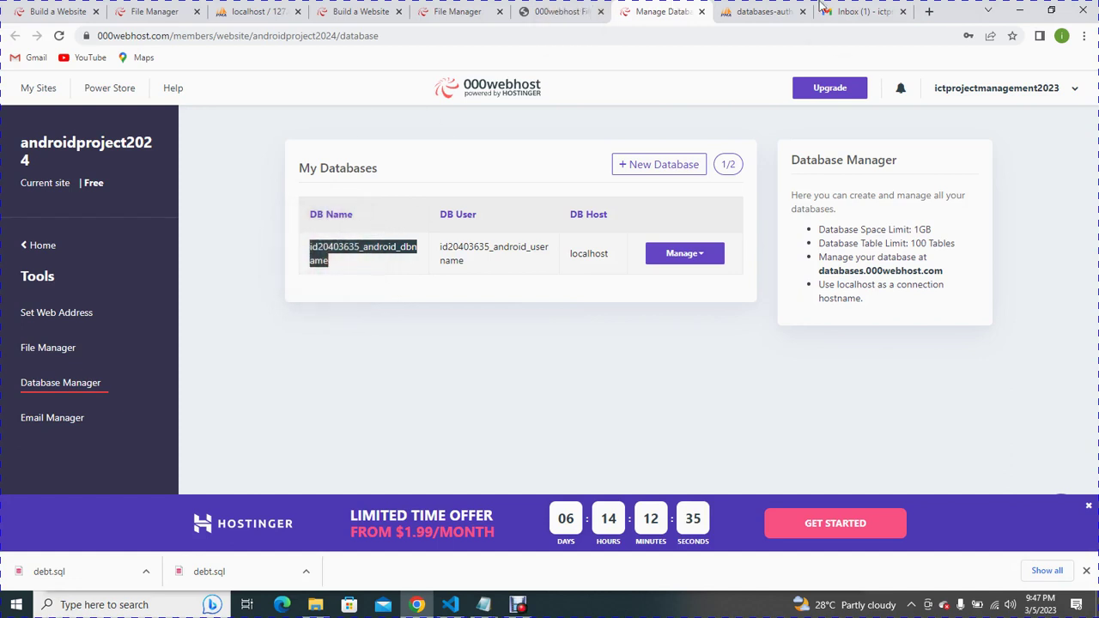
Replace mikopo in the untitled Notepad note's connection arguments with the copied database name id20403635_android_dbname.
click(771, 7)
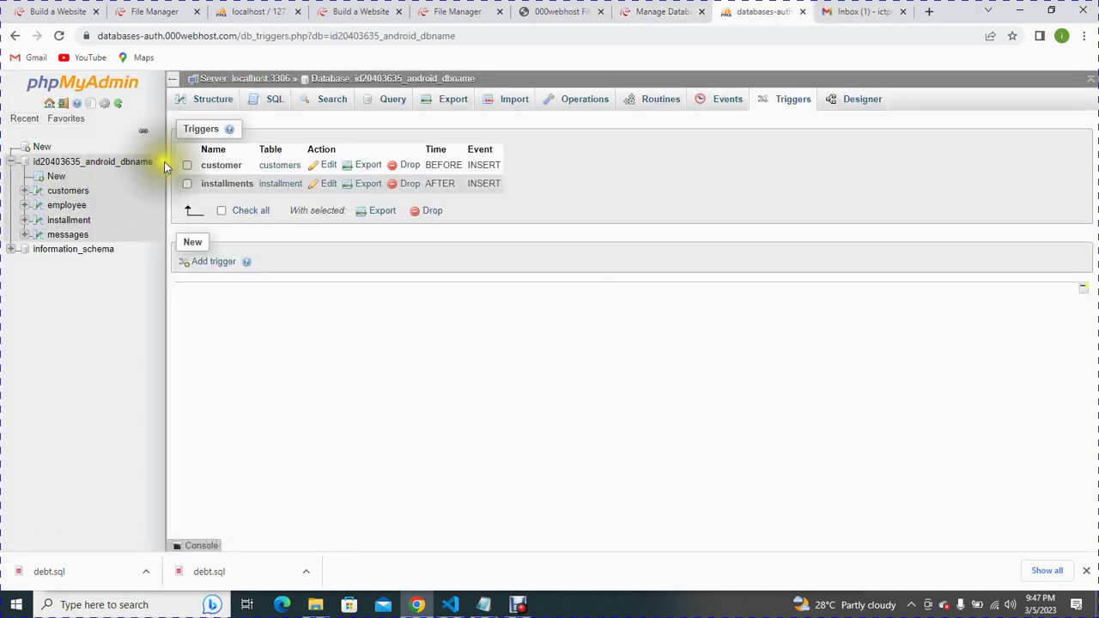
click(35, 174)
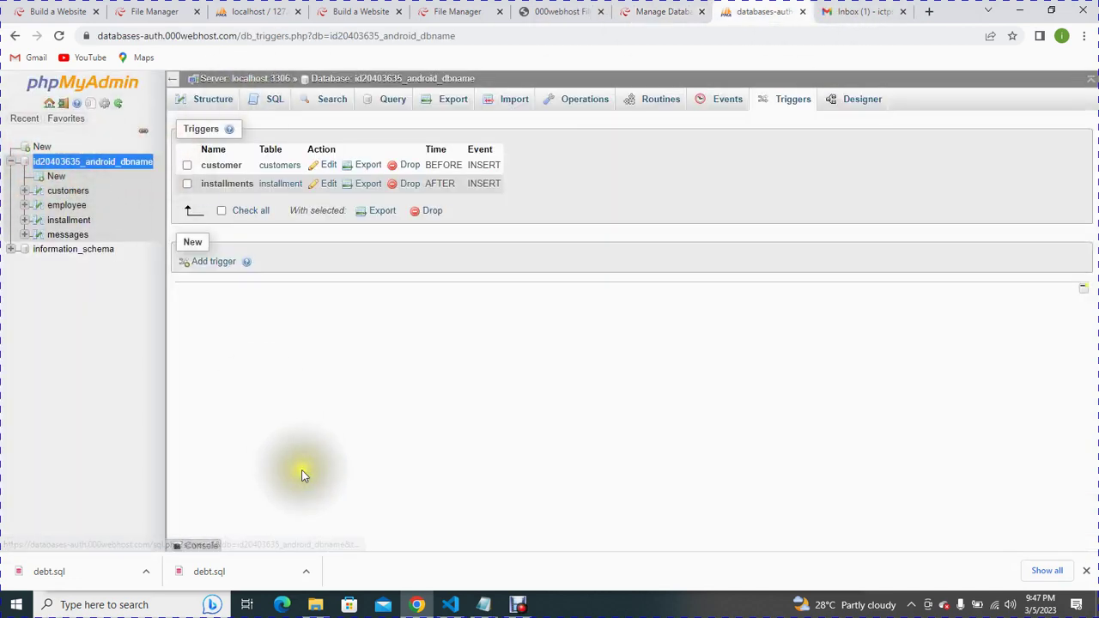
mouse_move(484, 605)
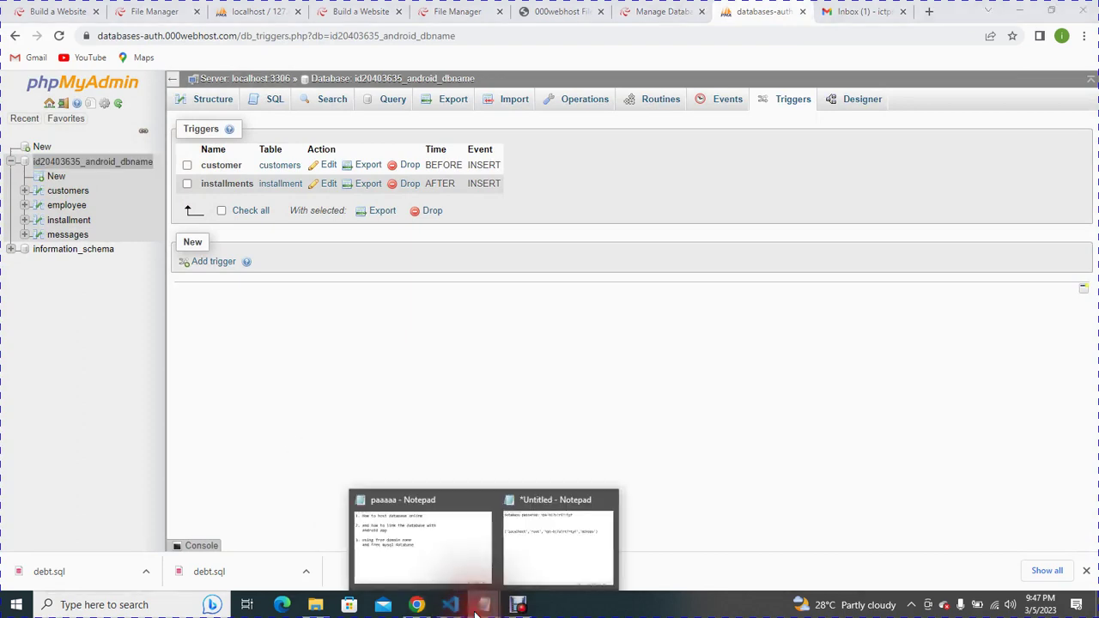
click(555, 554)
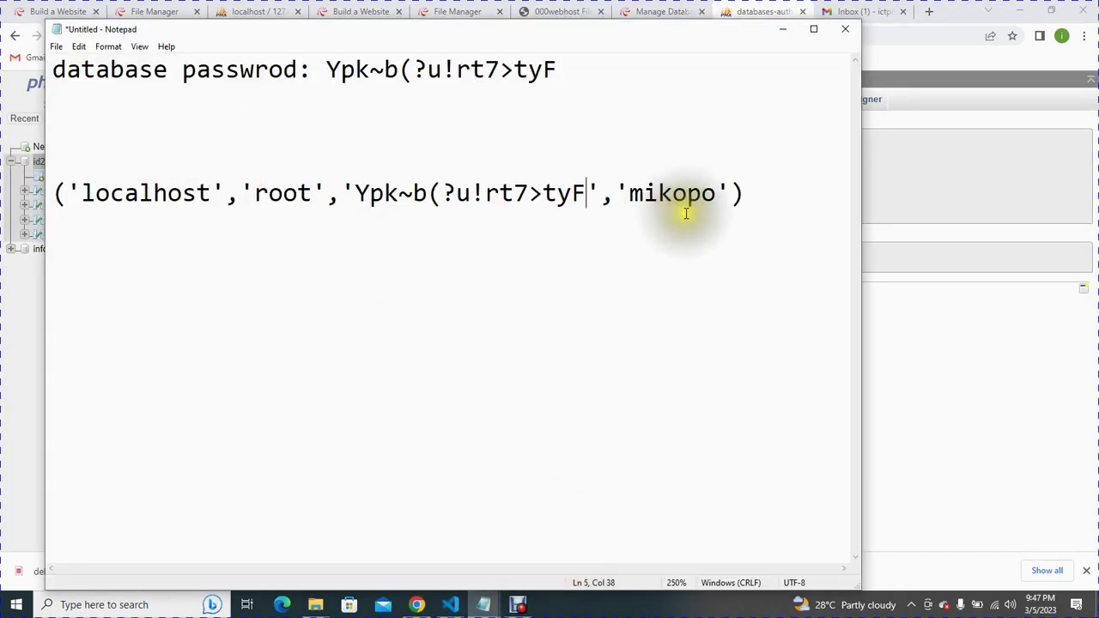
drag(717, 194, 632, 194)
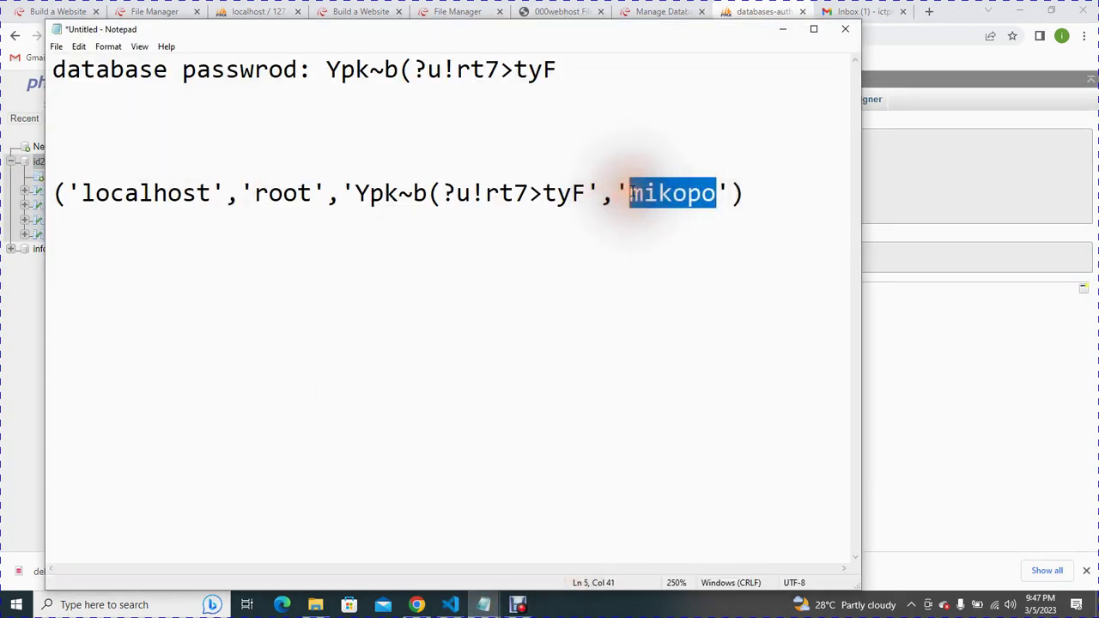
key(BackSpace)
key(ctrl+v)
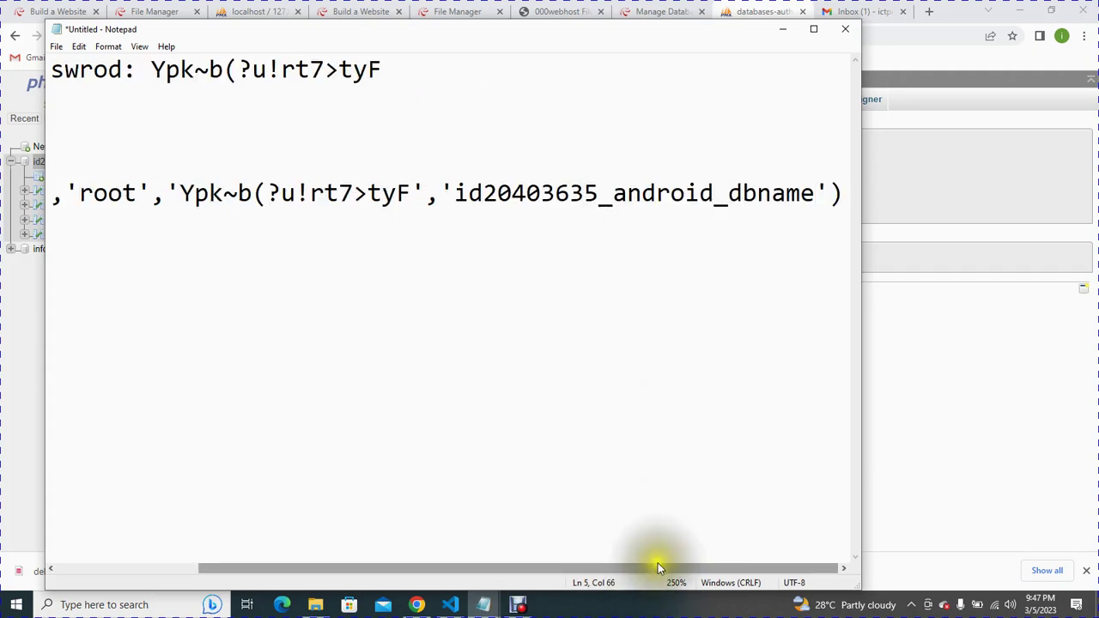
Return to the hosted database manager and copy the DB user name of the android database.
drag(657, 567, 437, 549)
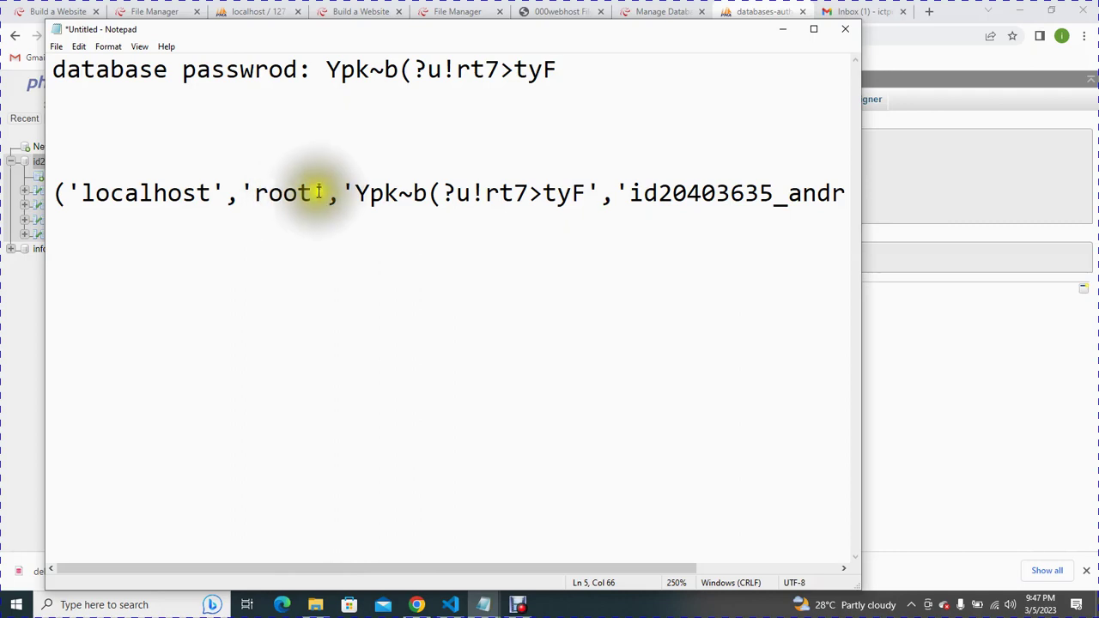
mouse_move(314, 194)
mouse_down()
mouse_move(273, 203)
mouse_move(299, 200)
mouse_up()
click(922, 172)
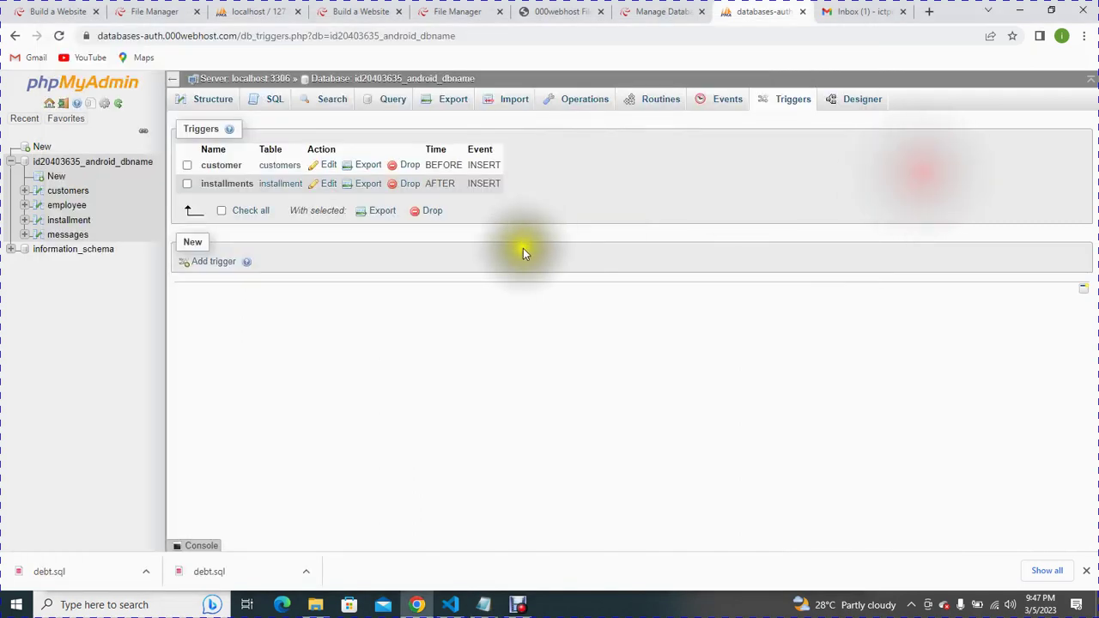
click(646, 8)
click(510, 323)
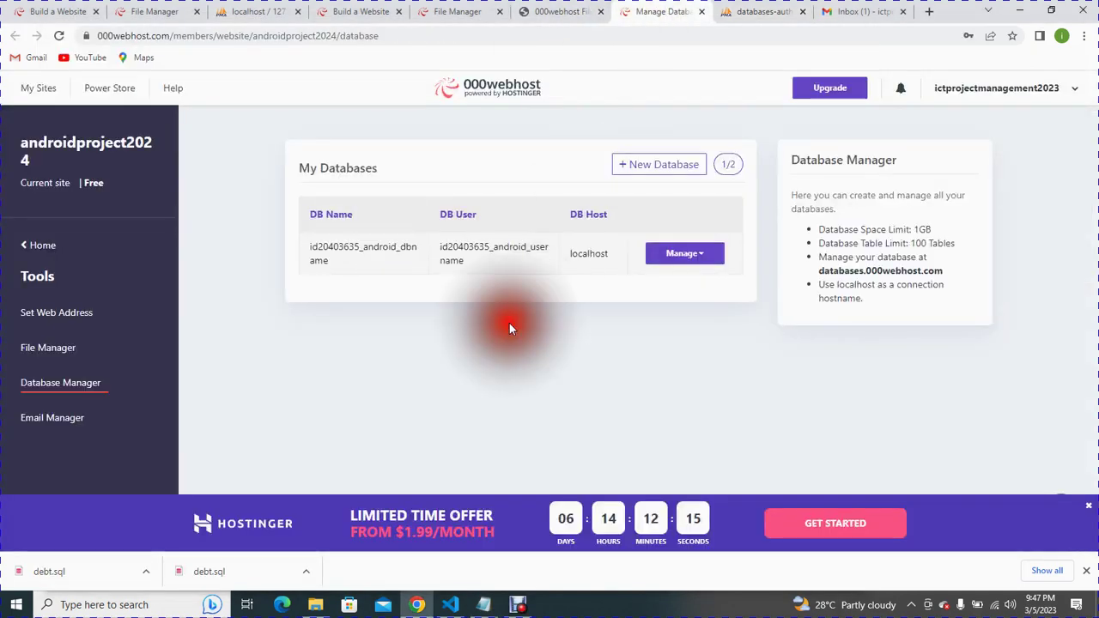
drag(474, 258, 439, 251)
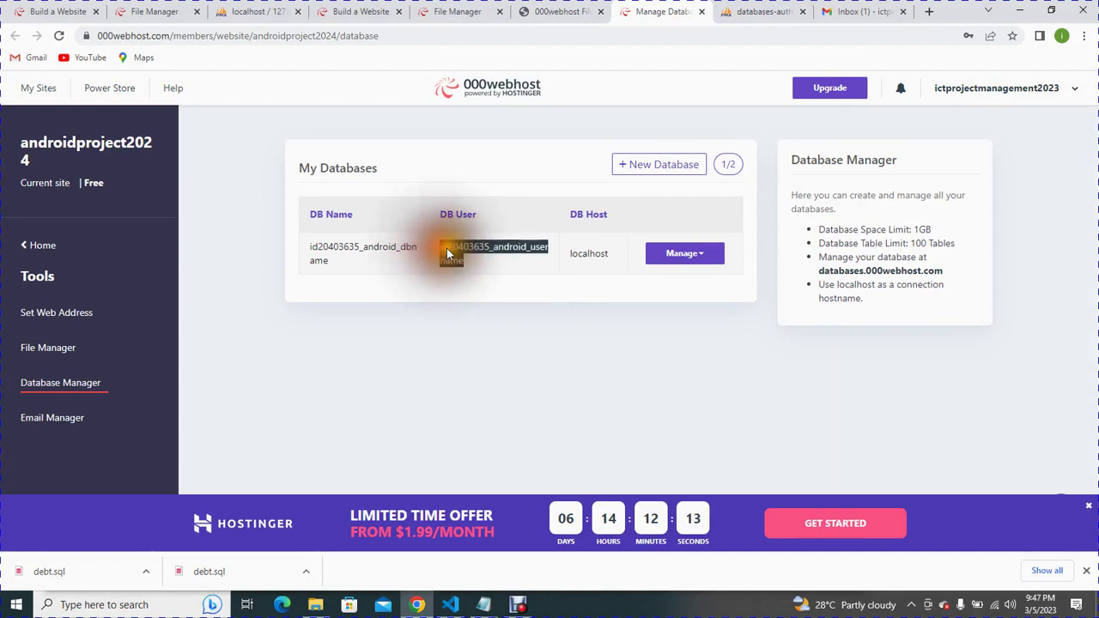
right_click(447, 251)
click(461, 265)
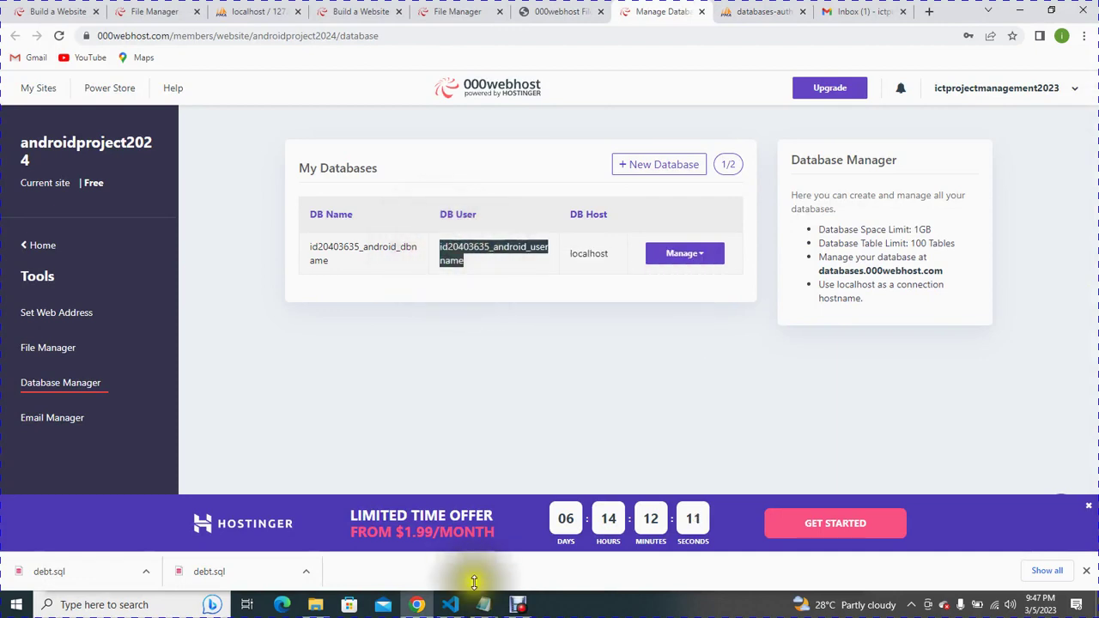
mouse_move(483, 605)
click(542, 554)
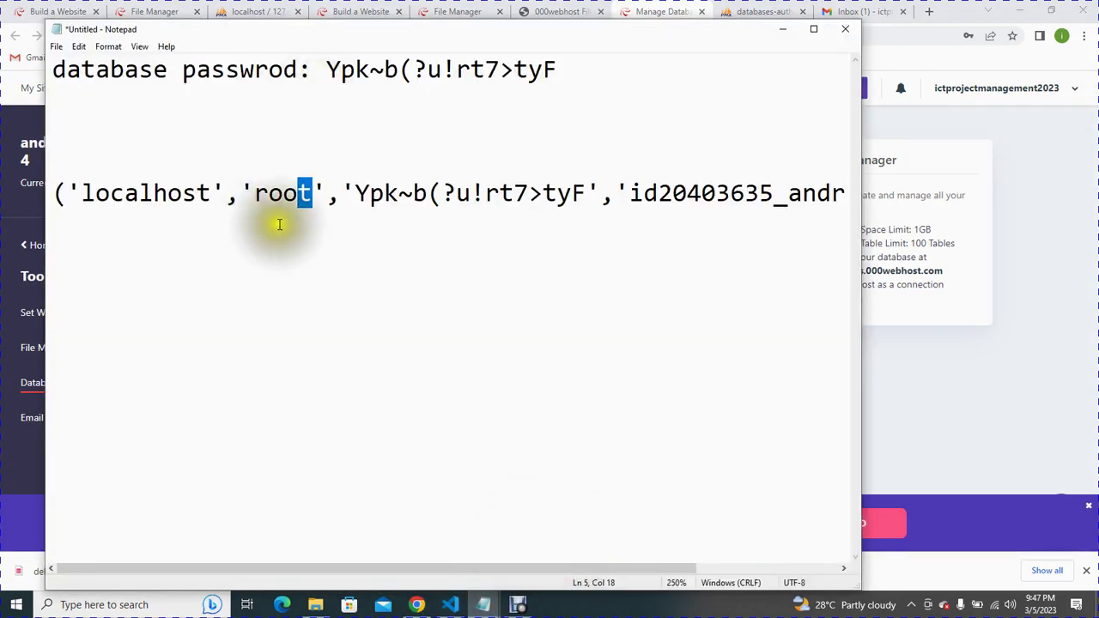
drag(311, 197, 95, 193)
key(ctrl+v)
Check the hosted database's name, user and host against the connection arguments in the note.
click(419, 606)
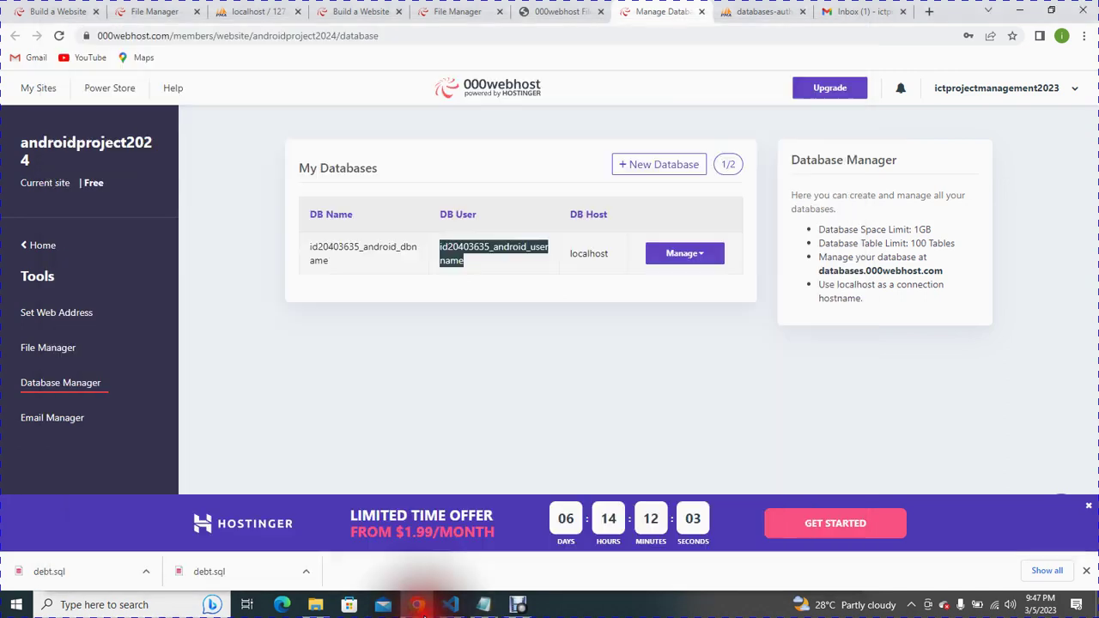
drag(334, 263, 313, 242)
drag(447, 247, 492, 234)
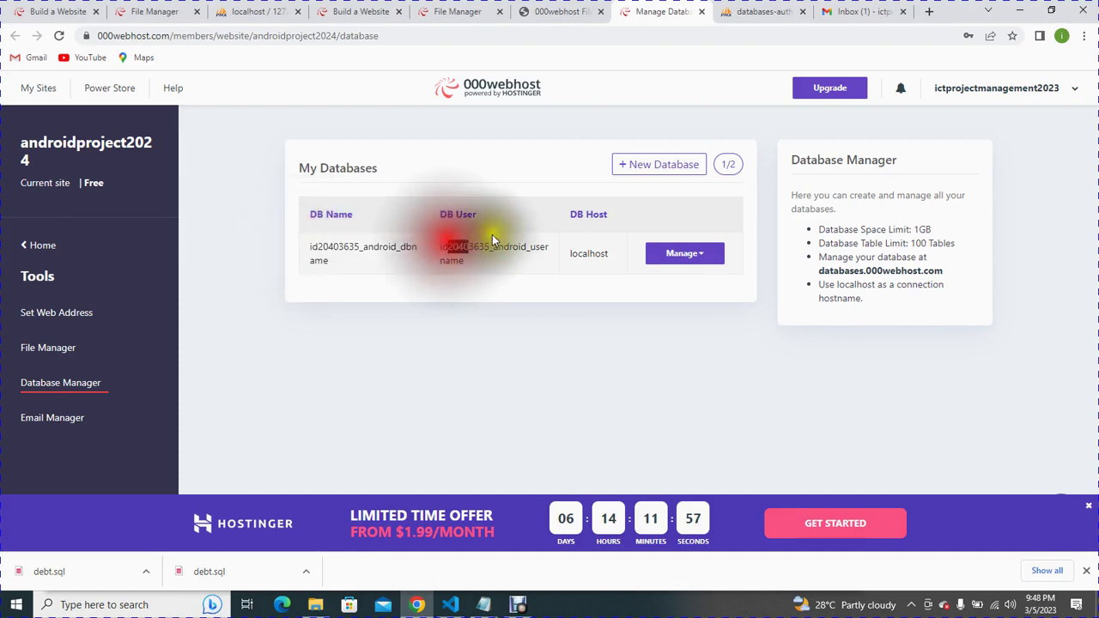
drag(643, 277, 584, 216)
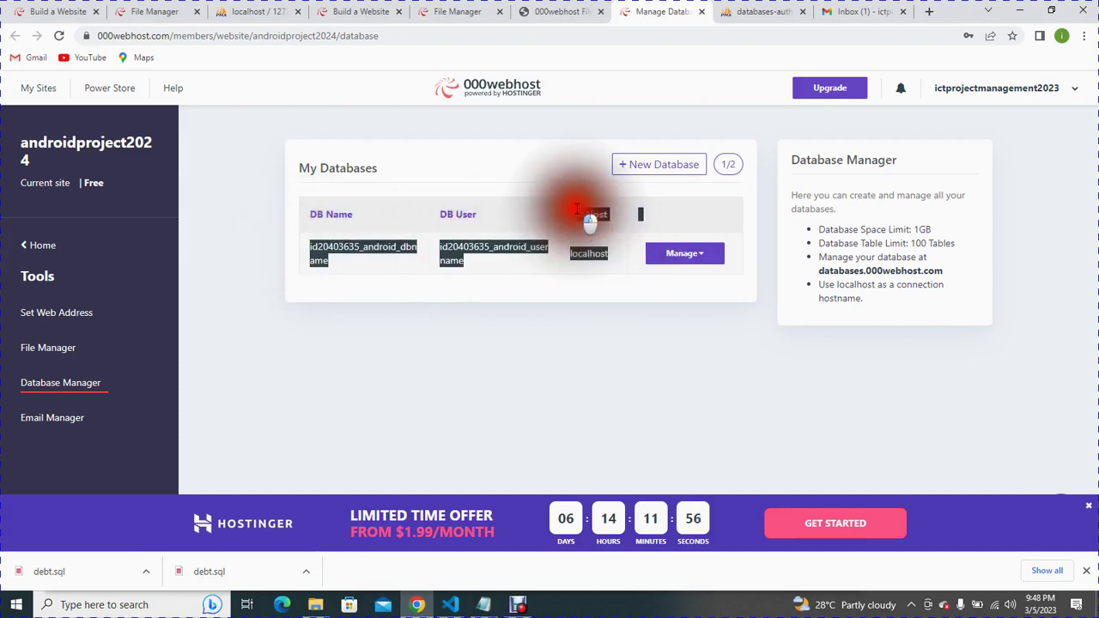
click(595, 248)
drag(572, 253, 595, 252)
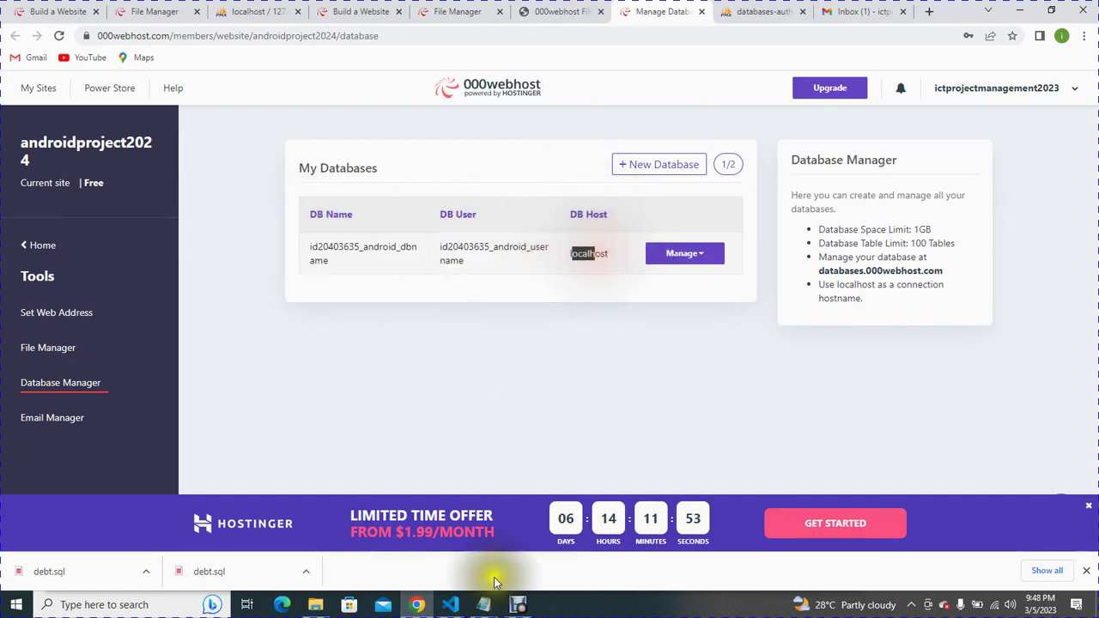
mouse_move(485, 601)
click(534, 561)
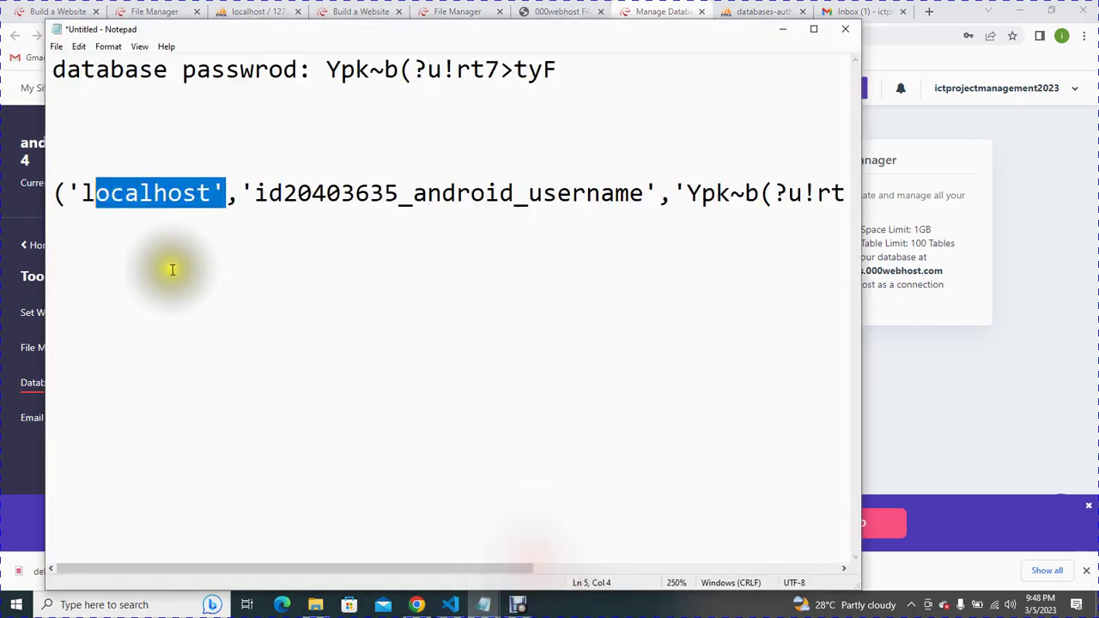
click(171, 269)
drag(367, 567, 300, 435)
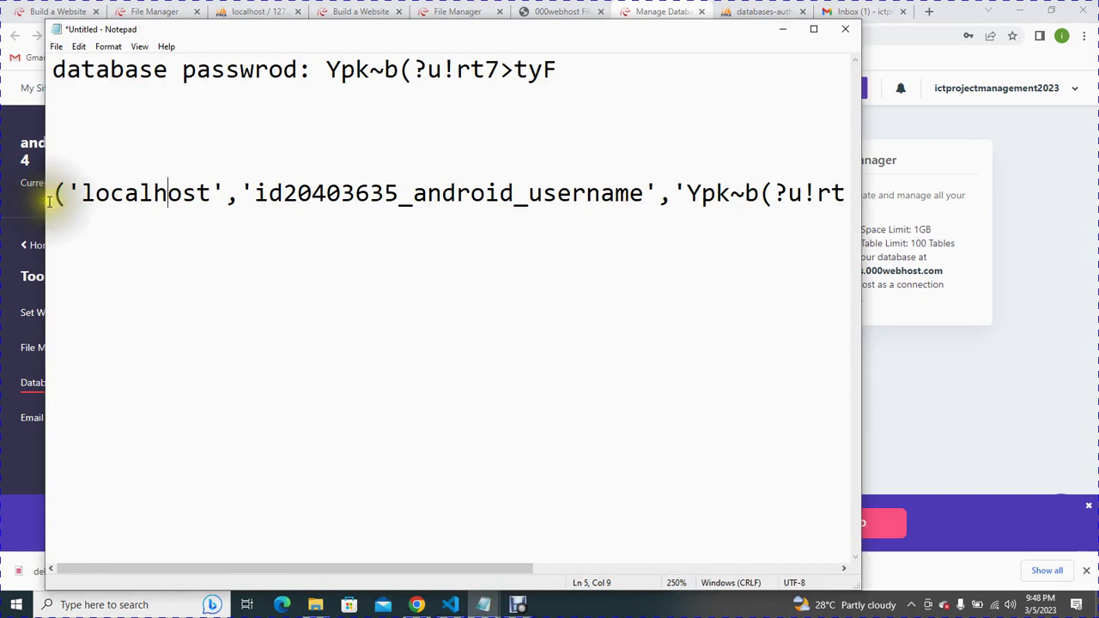
Copy the complete bracketed connection arguments from the note and return to acount_info.php in the hosted file editor.
drag(49, 201, 1007, 222)
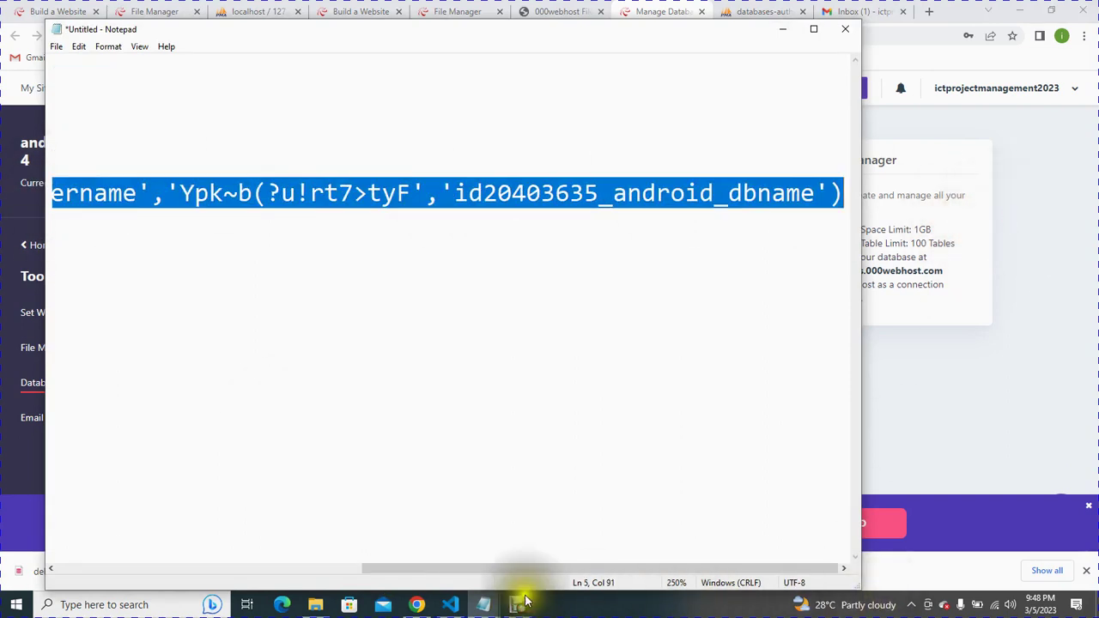
click(416, 604)
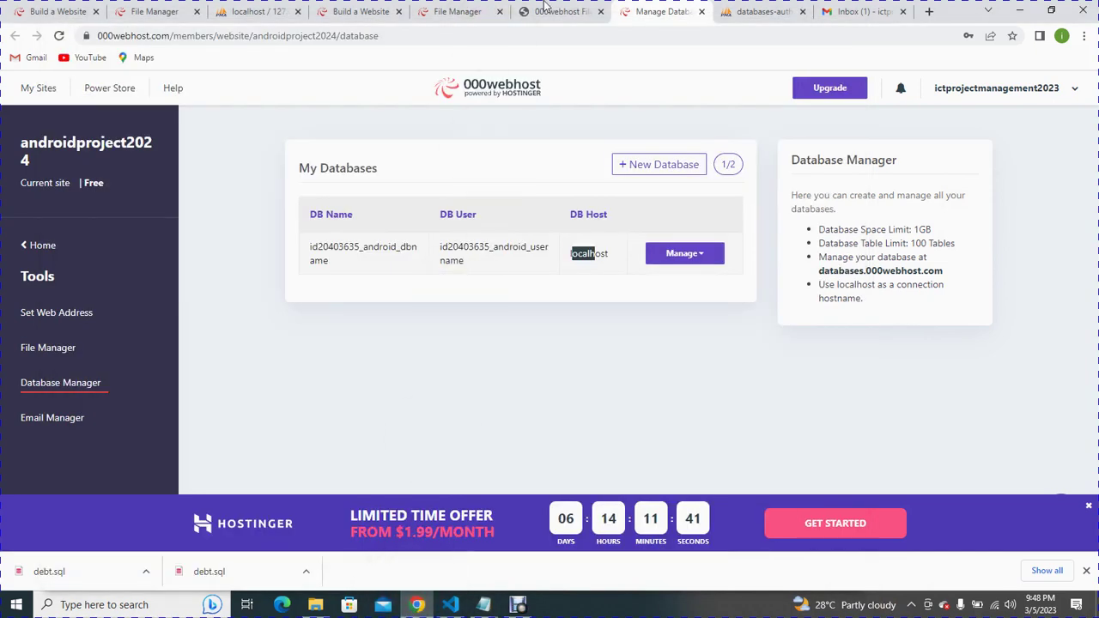
click(444, 10)
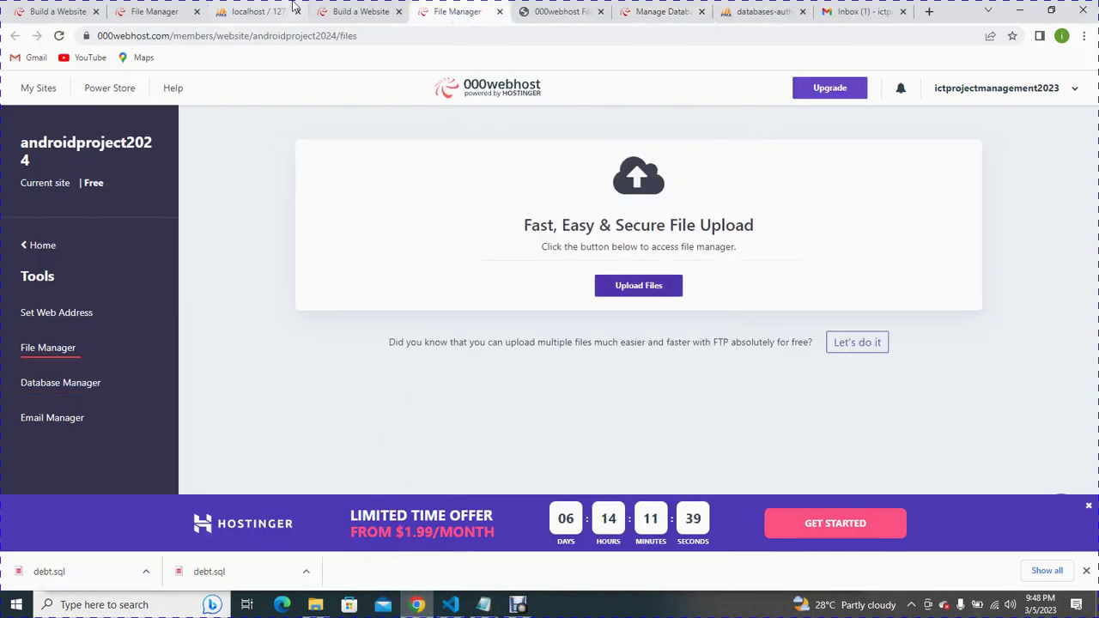
click(341, 11)
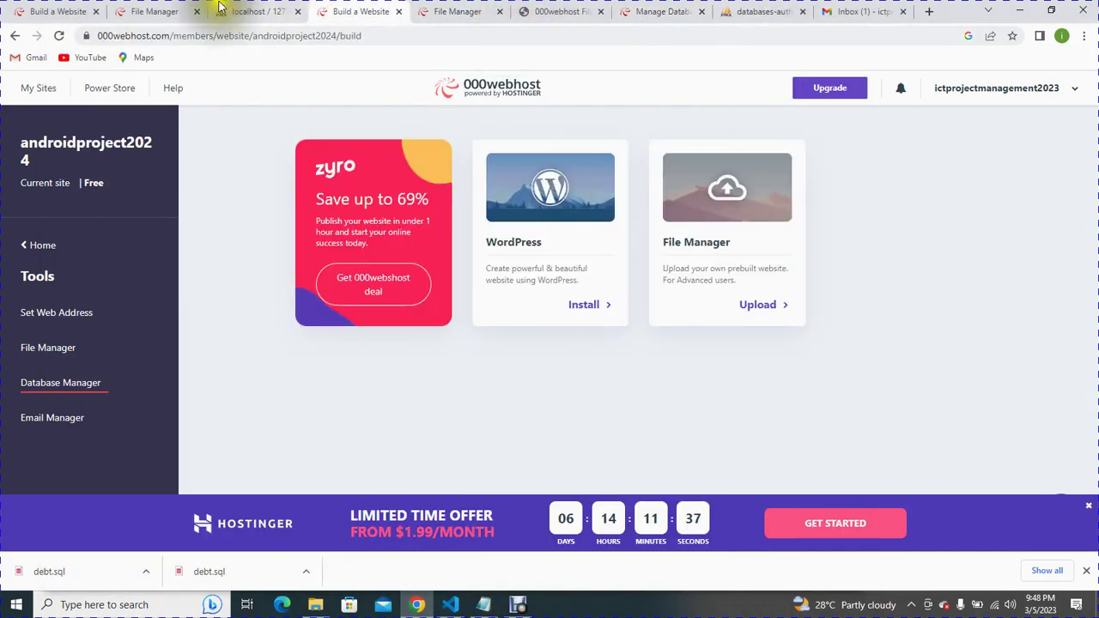
click(176, 11)
click(558, 10)
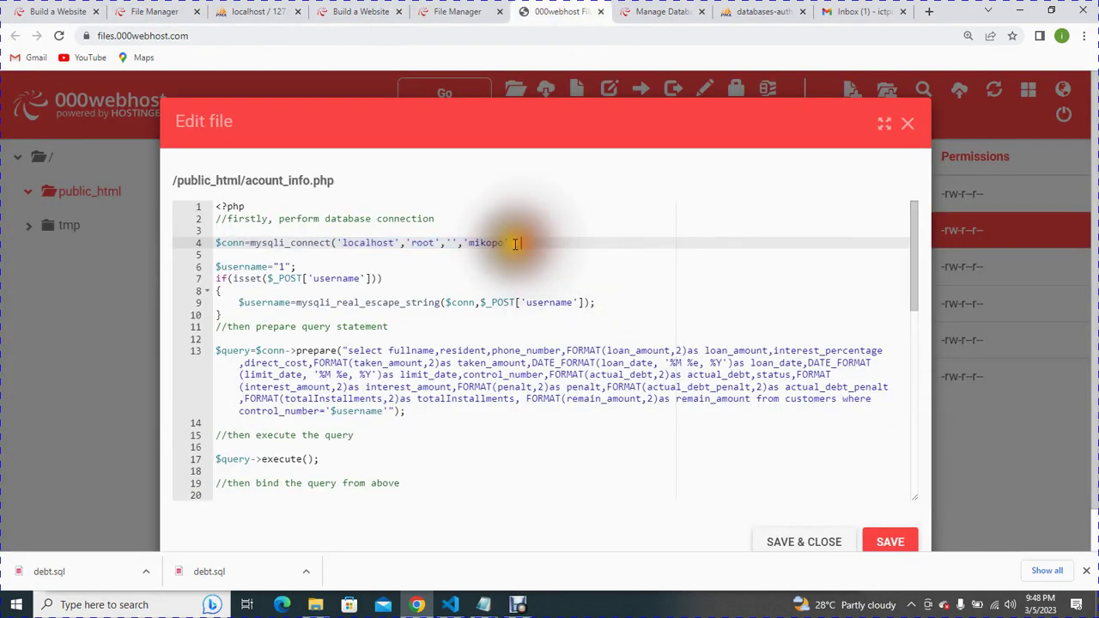
Replace the mysqli_connect arguments on line 4 of acount_info.php with the copied hosted ones, including the database password, and save and close the file.
drag(510, 243, 327, 243)
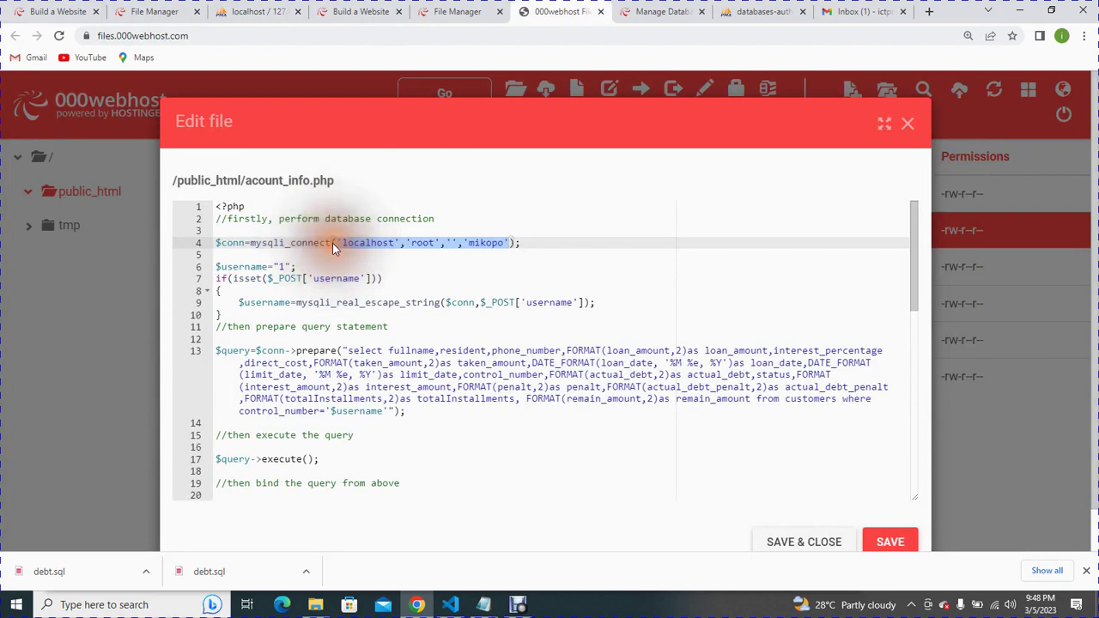
key(BackSpace)
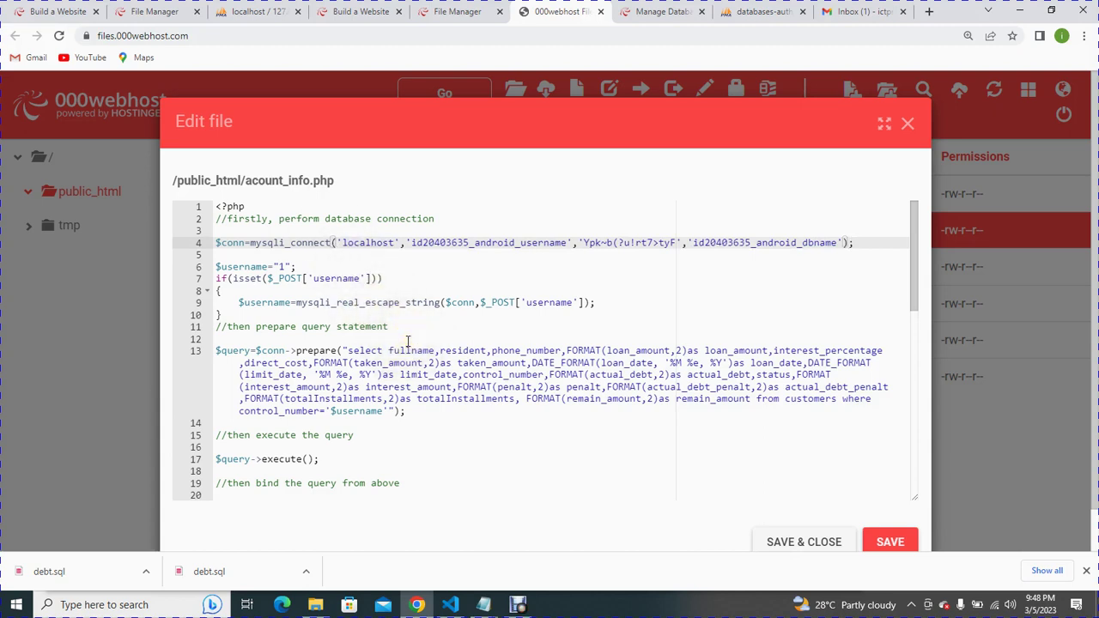
drag(388, 251, 767, 208)
click(399, 251)
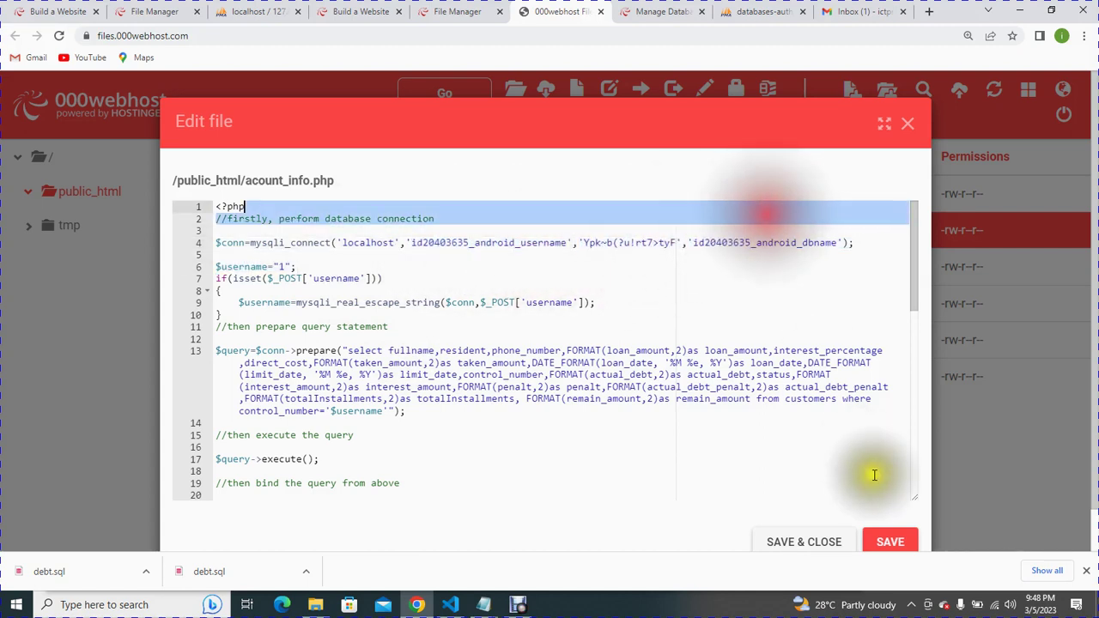
click(804, 541)
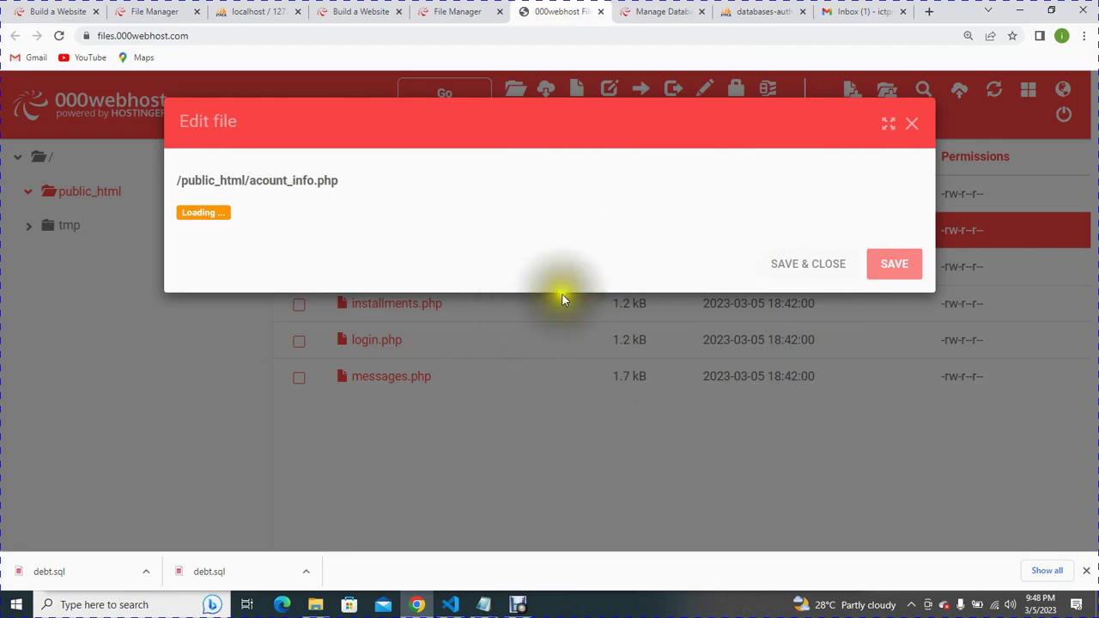
Open changepassword.php from public_html for editing.
click(440, 370)
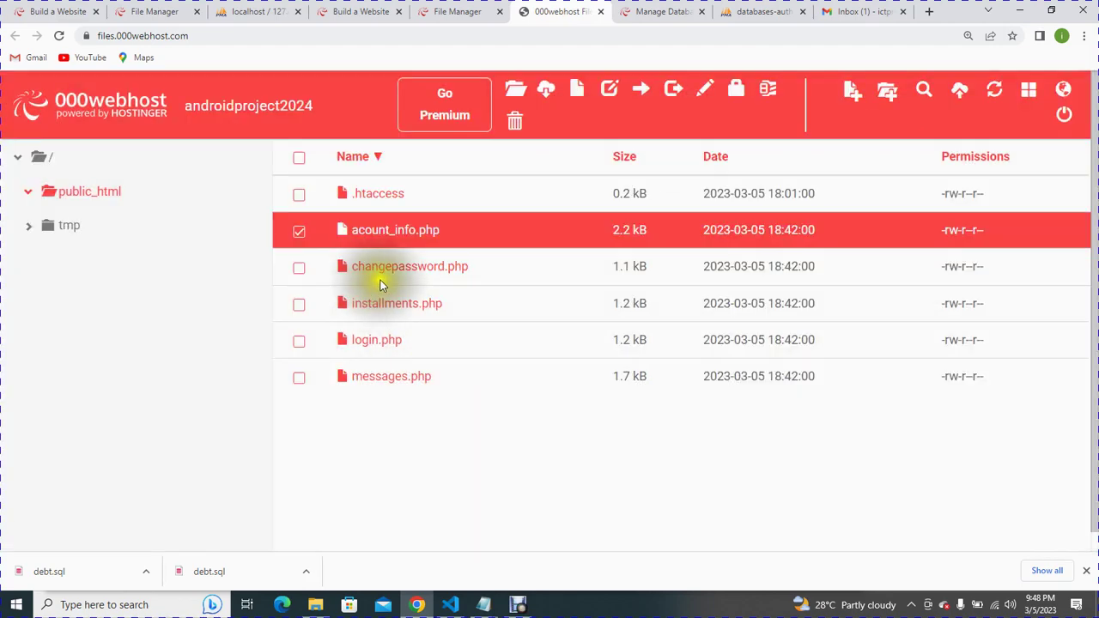
double_click(400, 273)
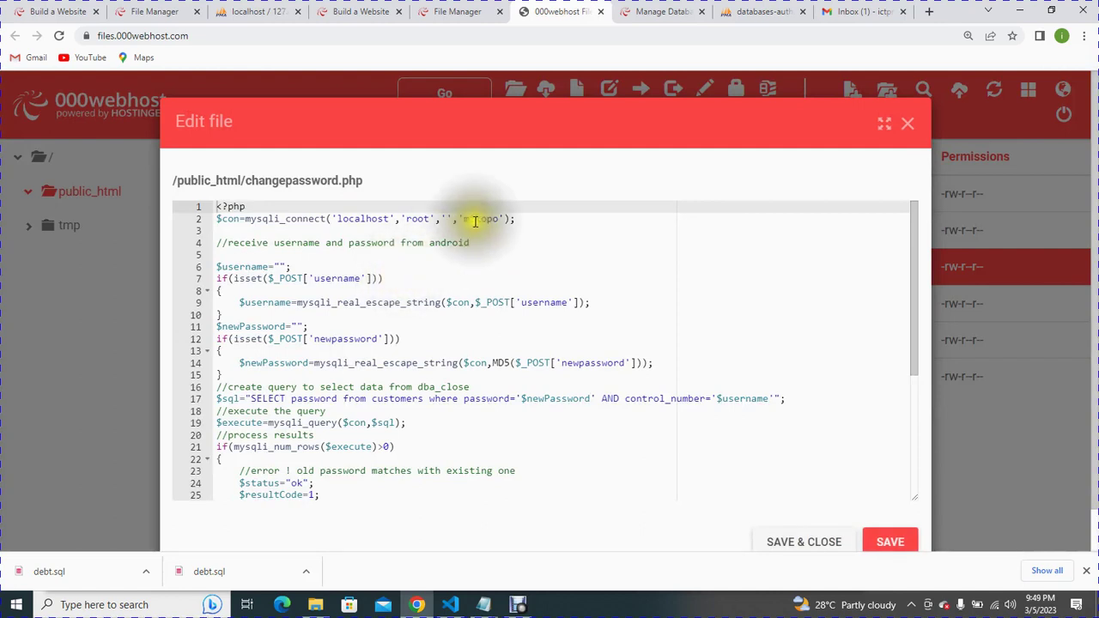
Replace the mysqli_connect arguments in changepassword.php and installments.php with the copied hosted ones, including the database password, saving and closing each file.
drag(513, 220, 327, 221)
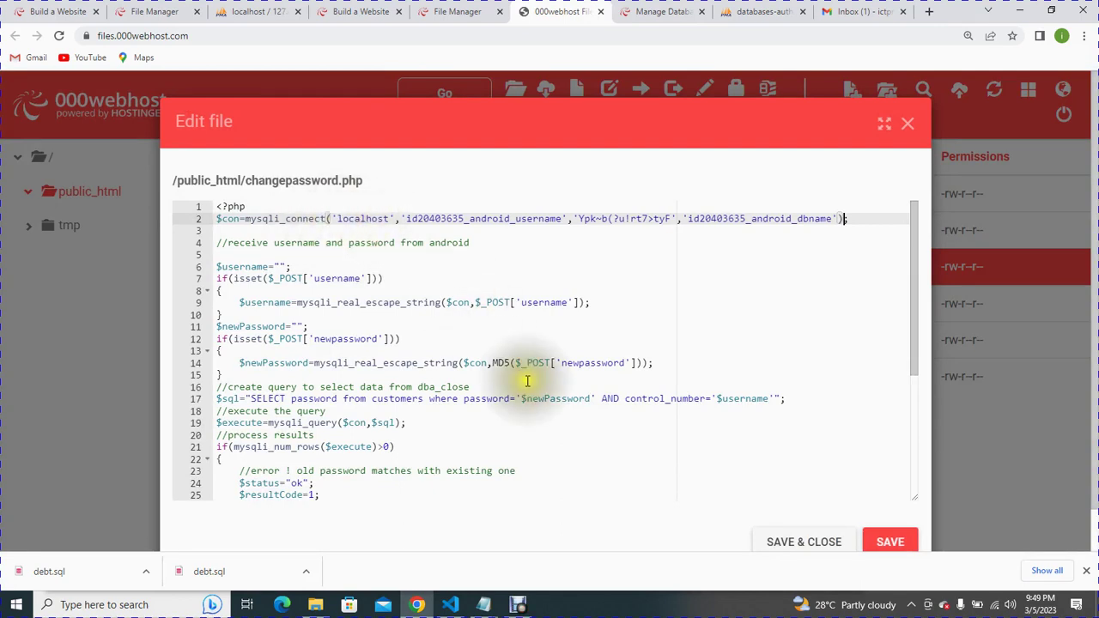
click(833, 543)
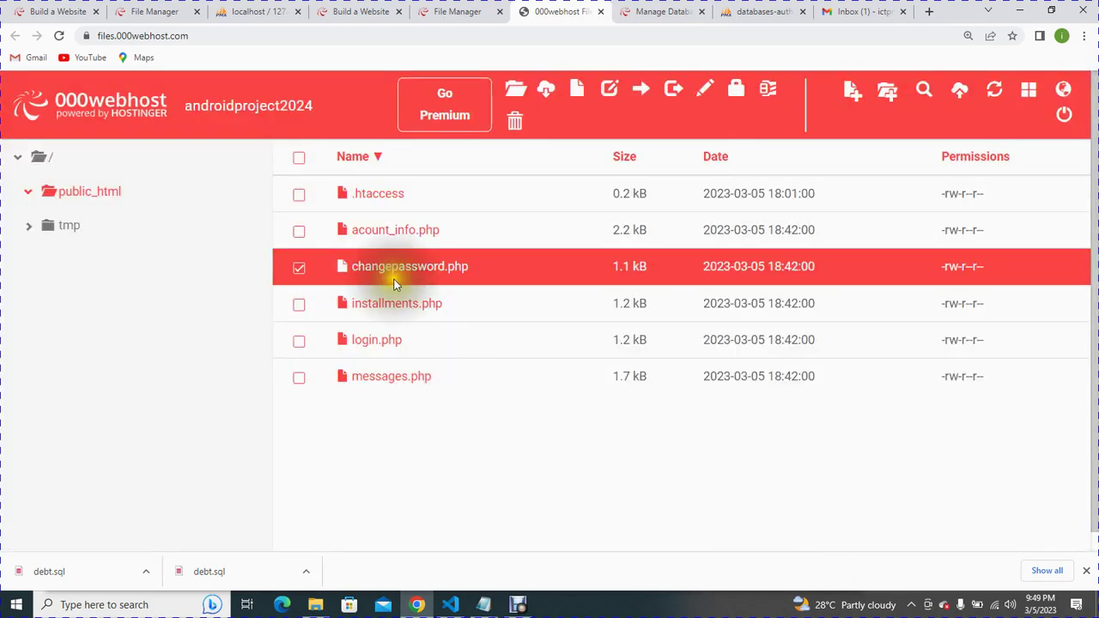
click(400, 307)
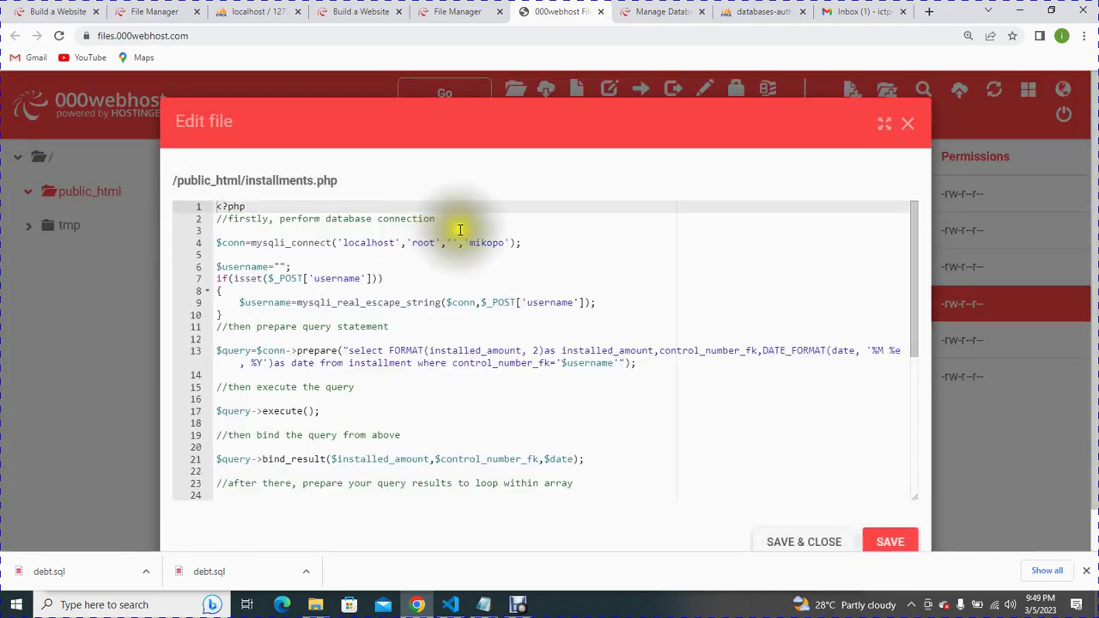
drag(516, 242, 335, 247)
key(BackSpace)
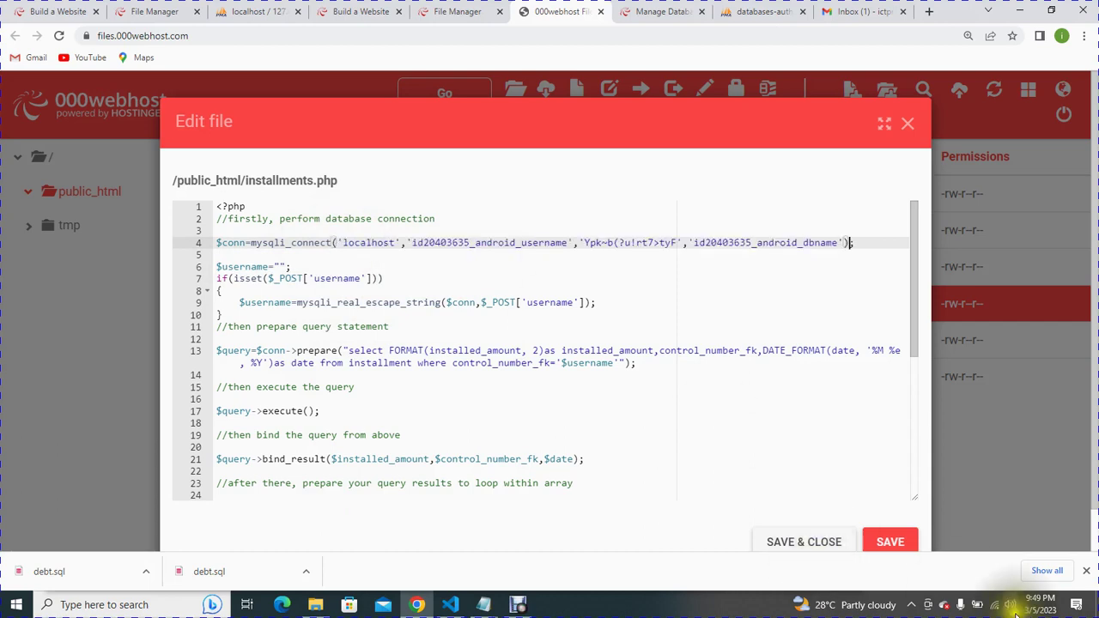
click(809, 537)
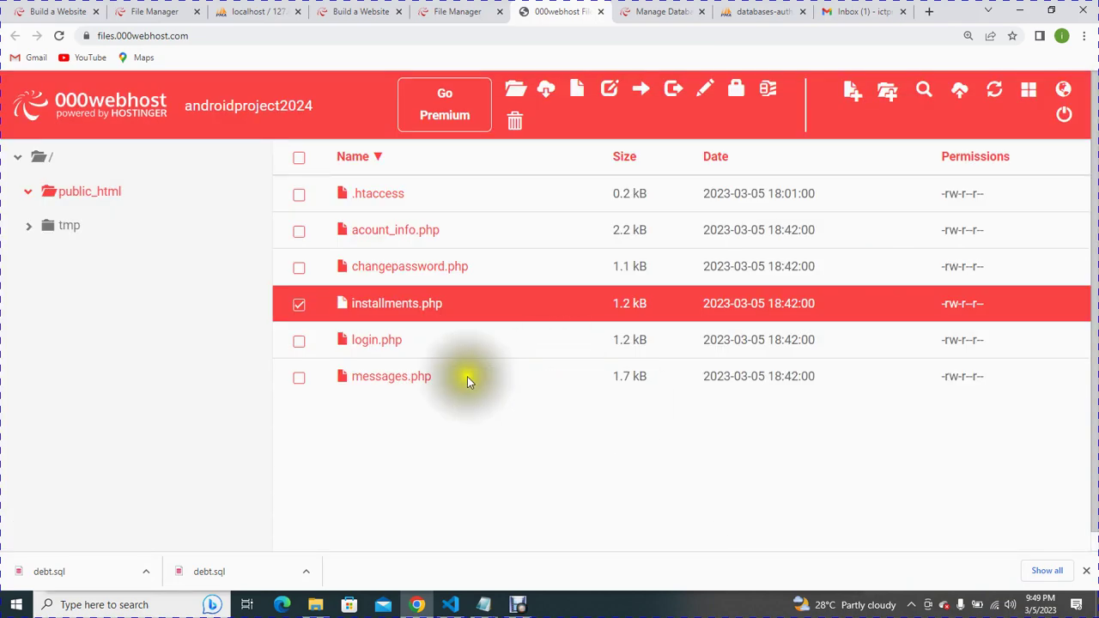
Replace the mysqli_connect arguments on line 2 of login.php and messages.php with the copied hosted ones, including the database password, and save and close both.
double_click(380, 342)
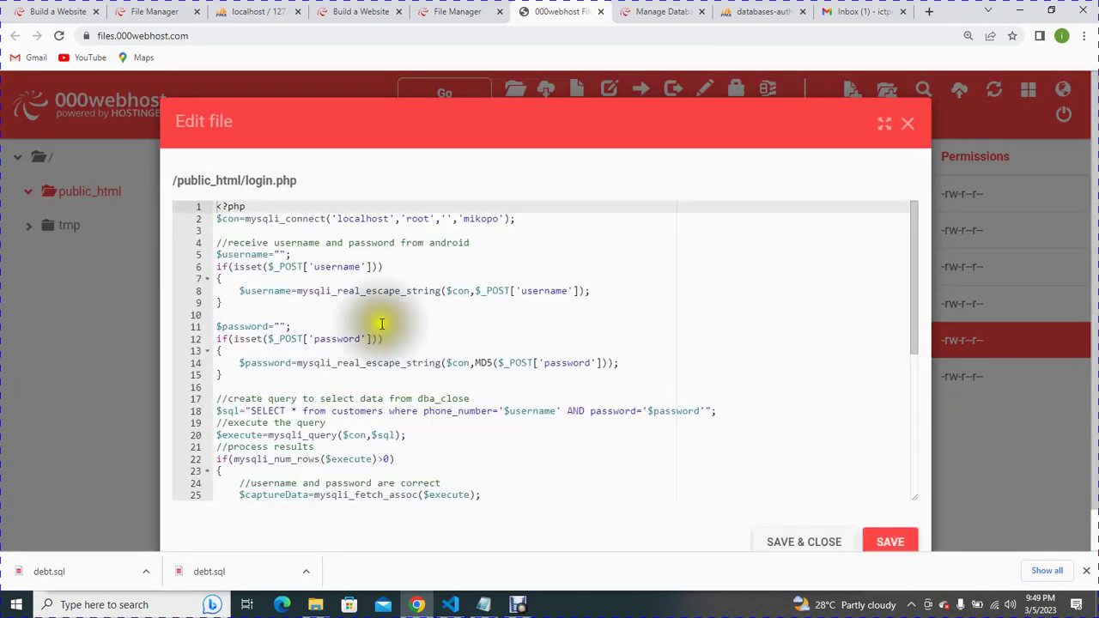
drag(510, 219, 329, 220)
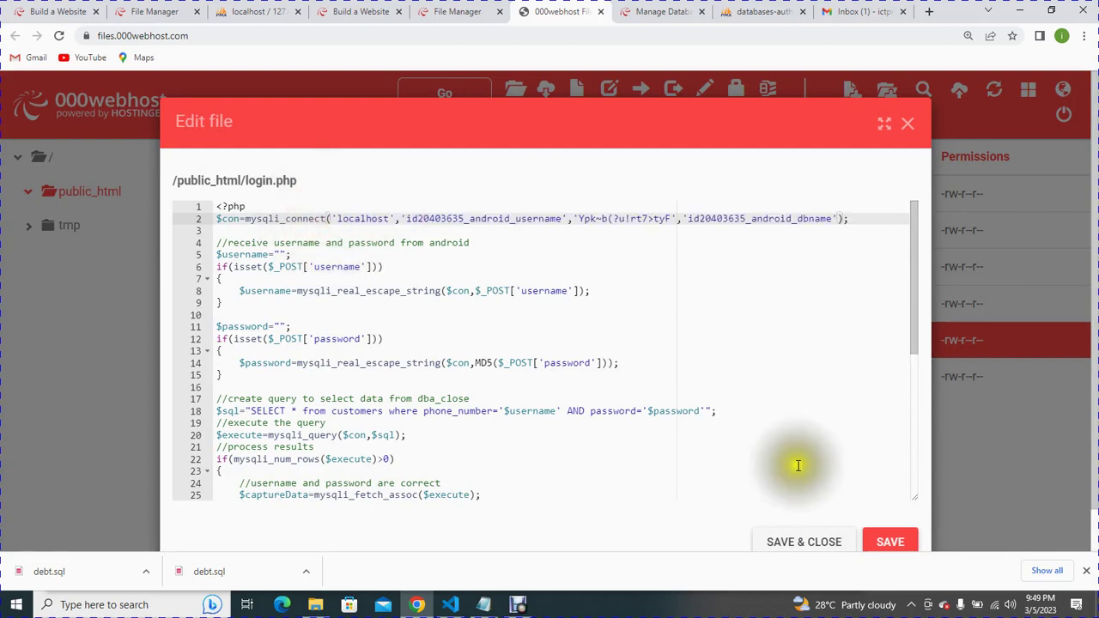
click(824, 542)
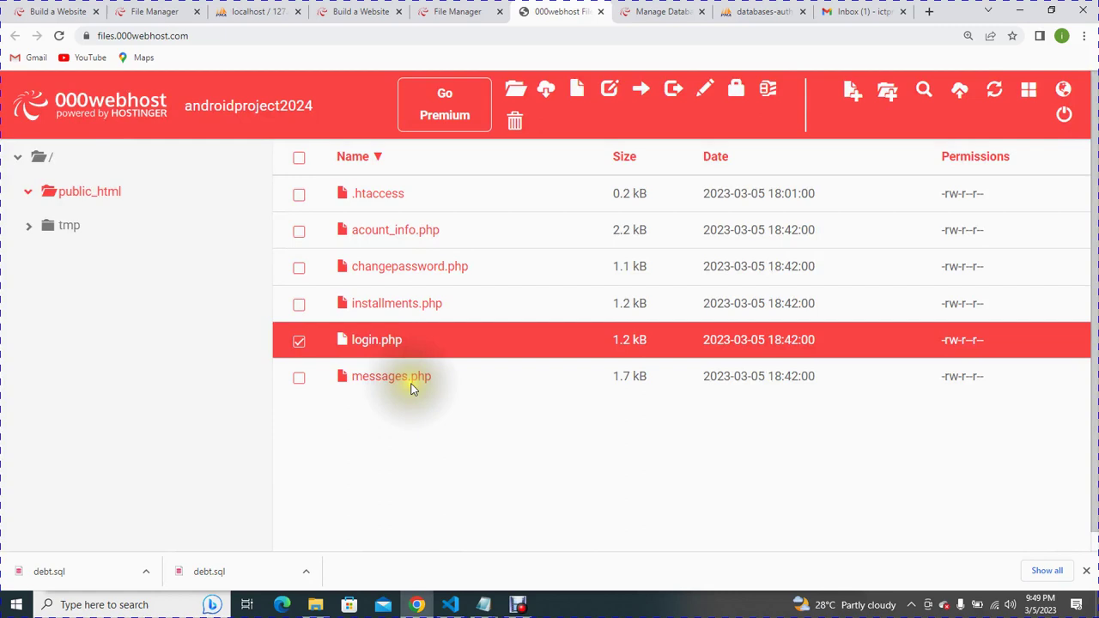
double_click(421, 386)
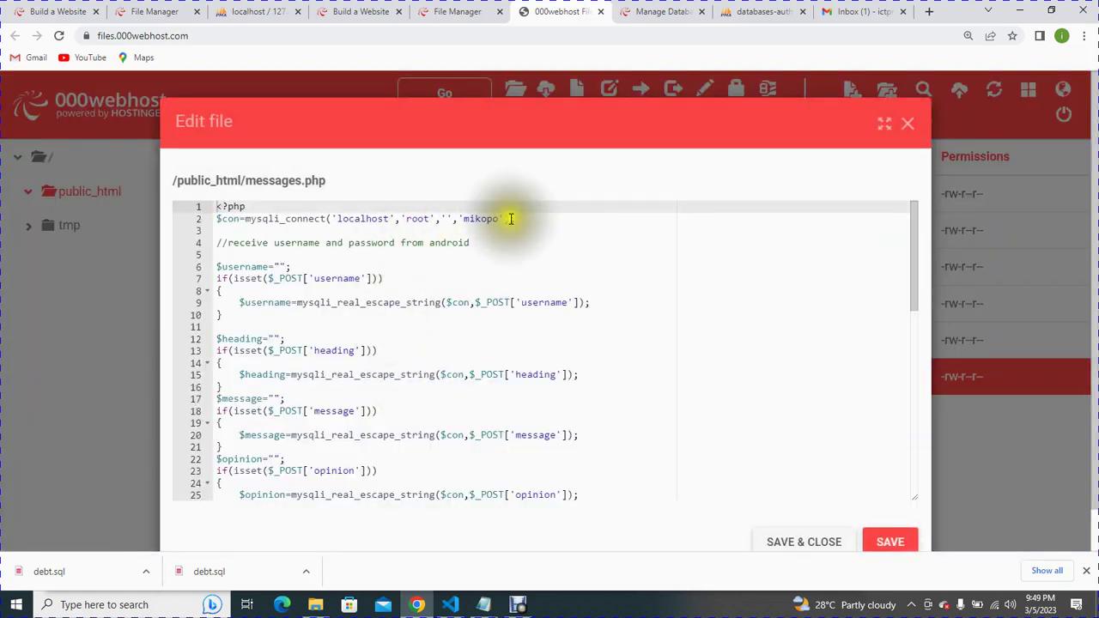
drag(510, 218, 330, 219)
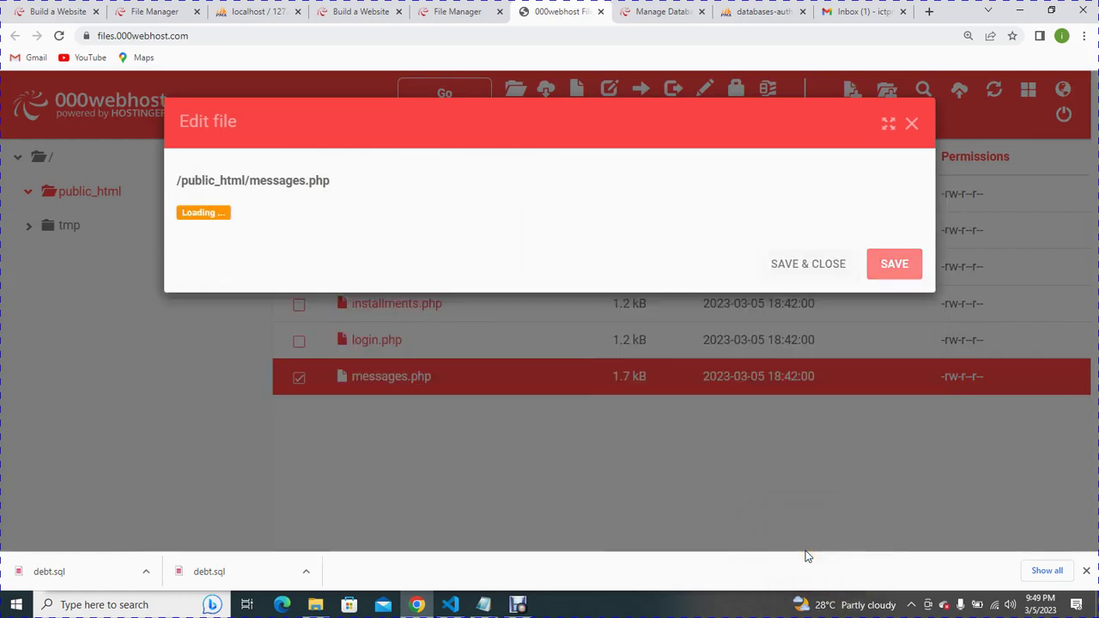
key(Escape)
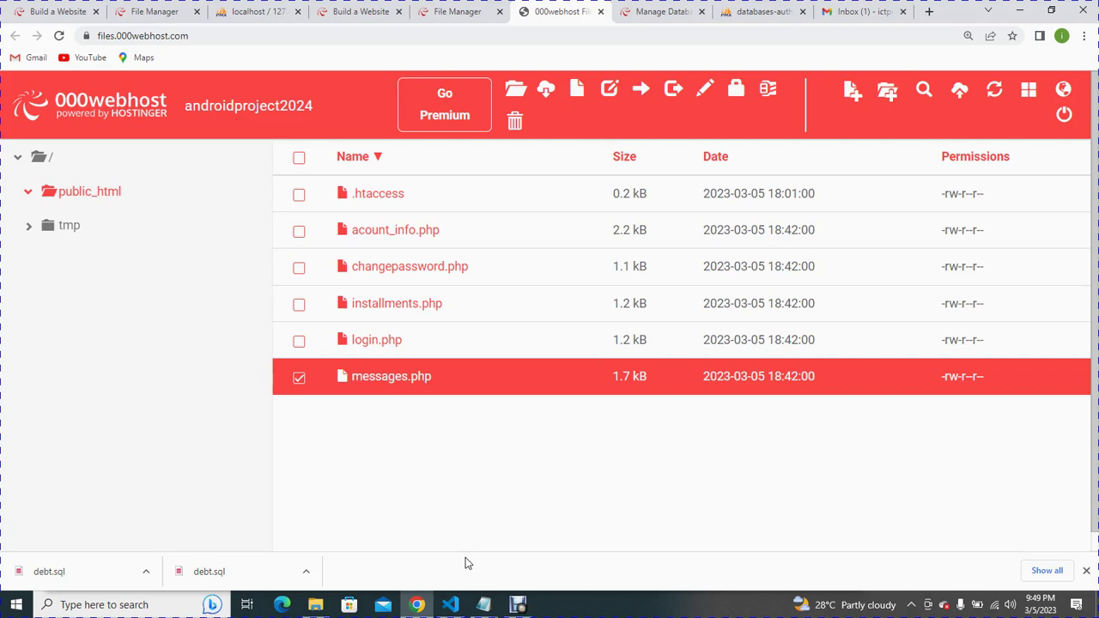
Switch to Visual Studio Code and examine the local address assigned to SERVER_URL on line 10 of ServerConnection.java.
click(450, 605)
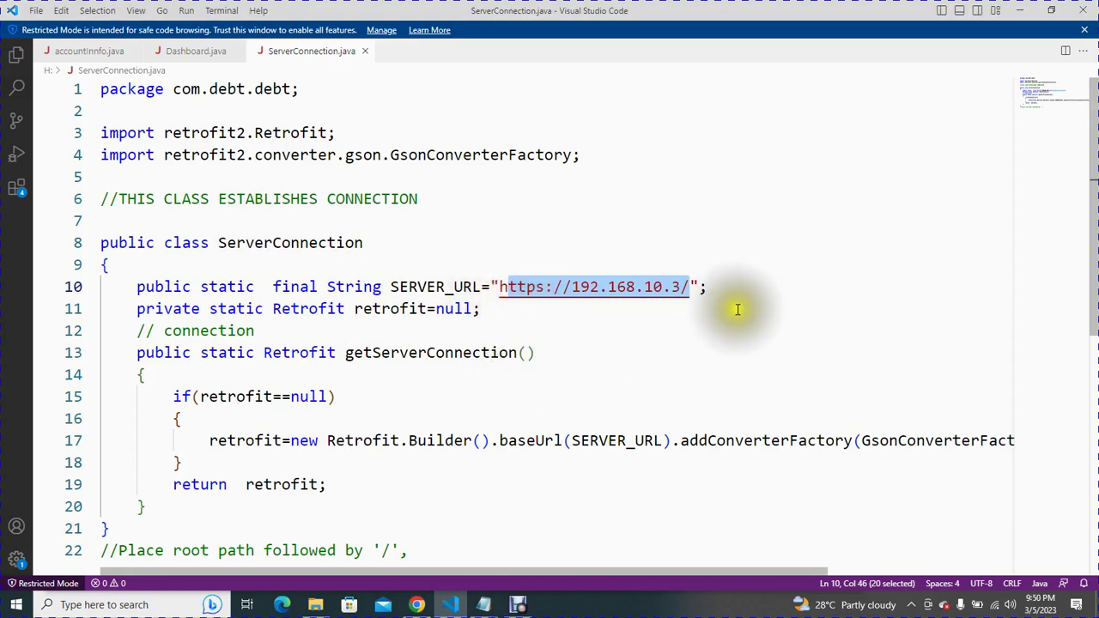
click(648, 287)
drag(689, 290, 504, 296)
drag(572, 287, 680, 287)
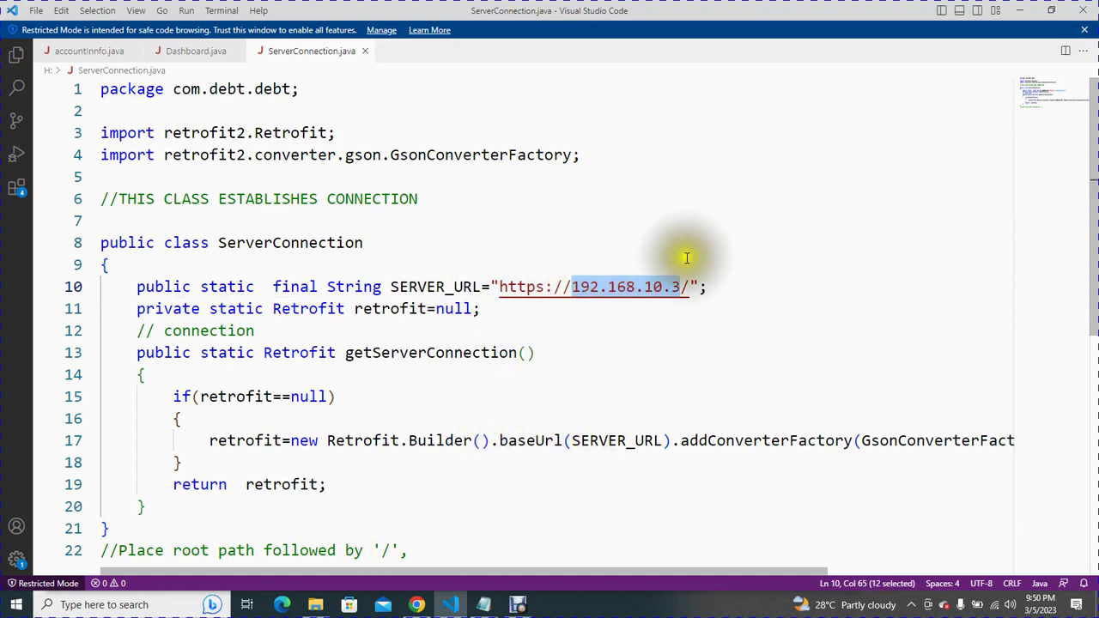
click(612, 264)
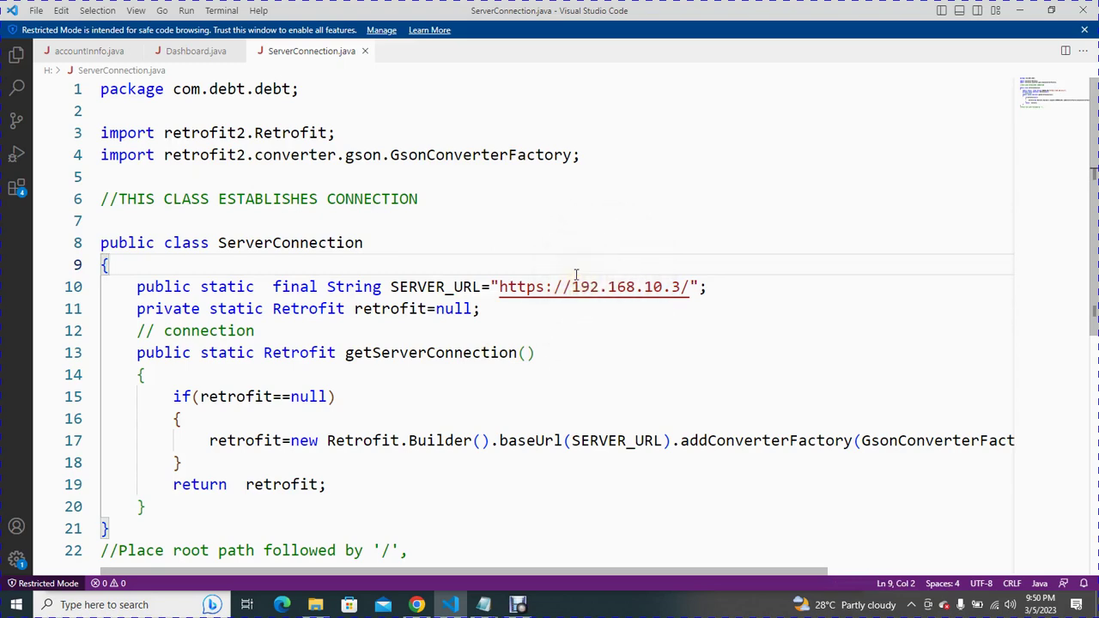
click(416, 605)
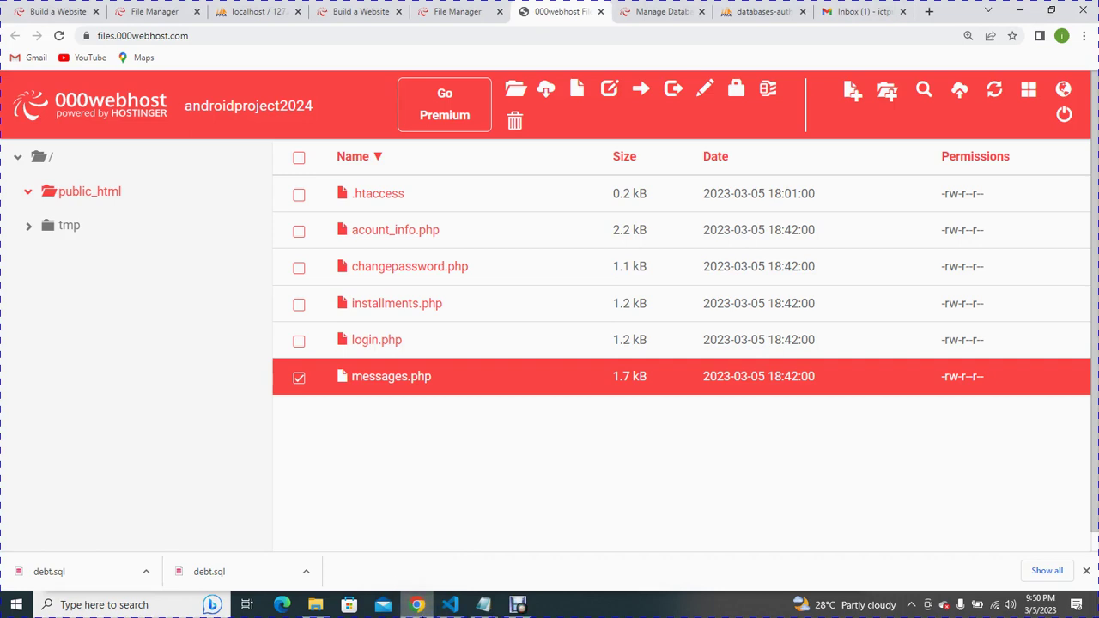
click(391, 232)
right_click(390, 232)
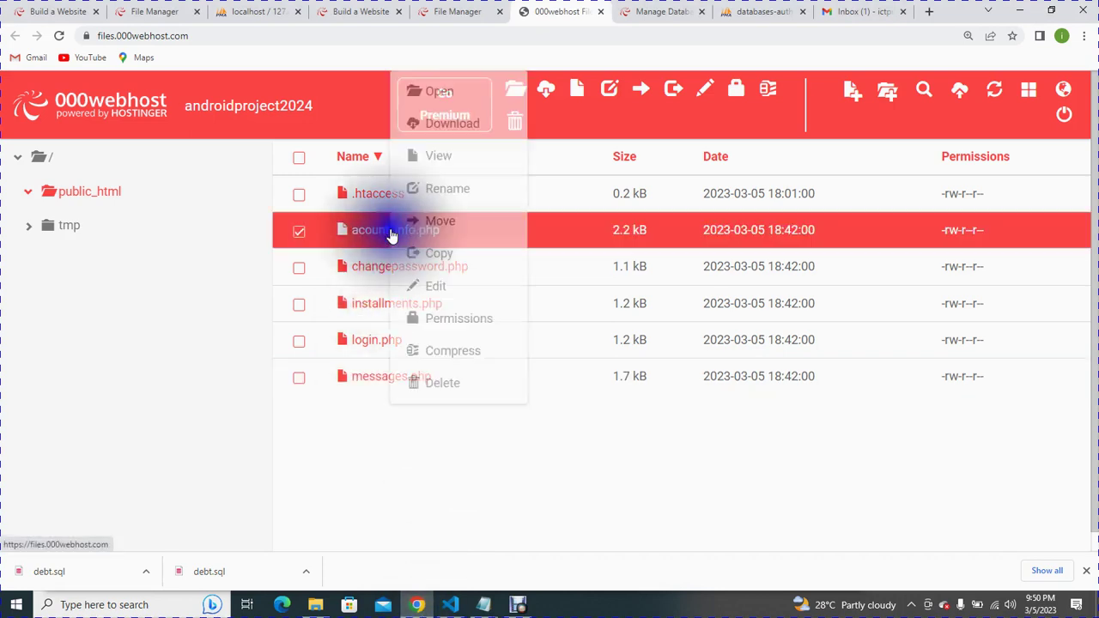
click(448, 160)
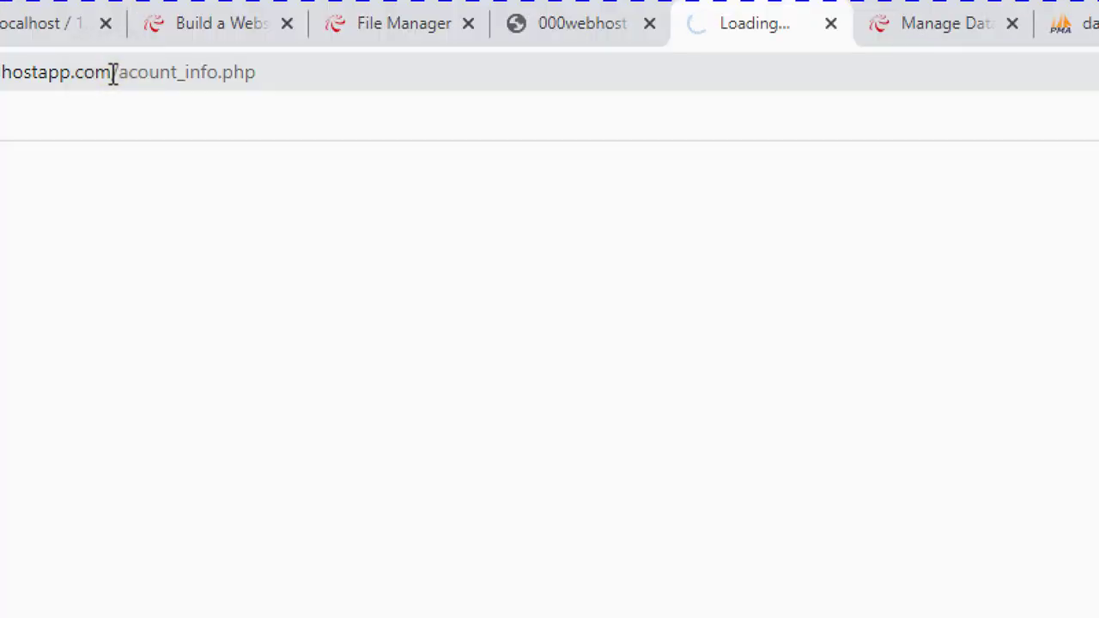
drag(113, 72, 25, 74)
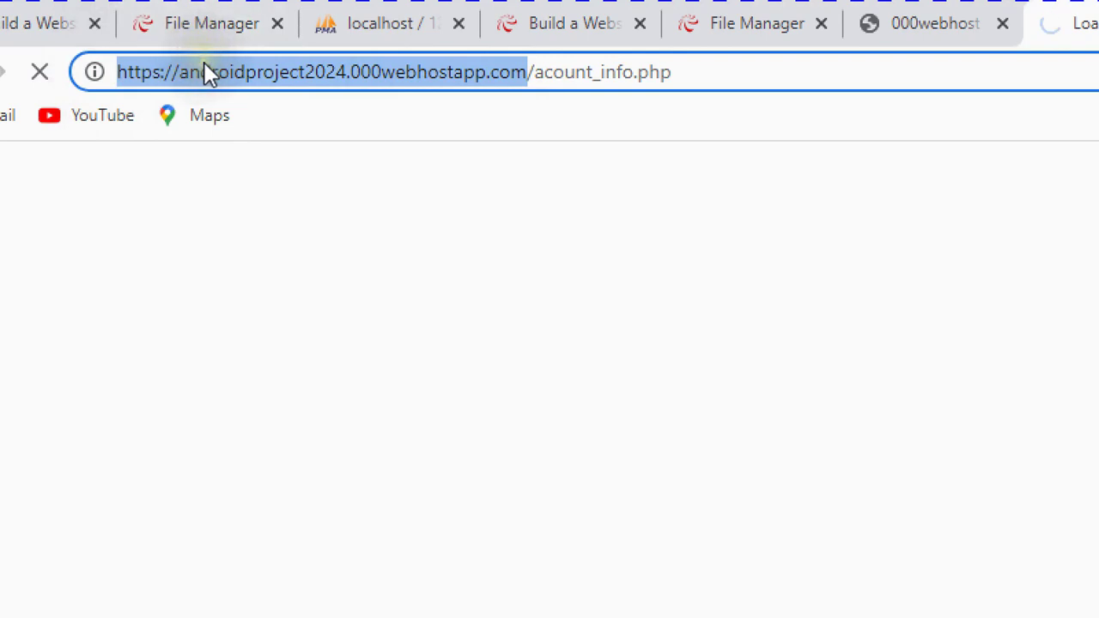
right_click(208, 72)
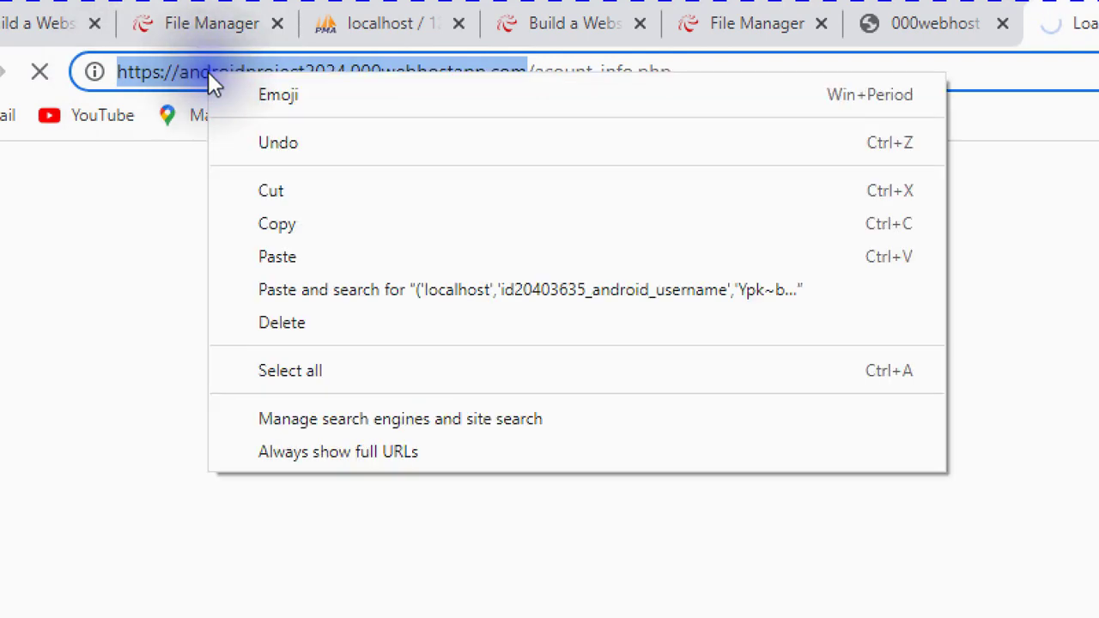
click(288, 223)
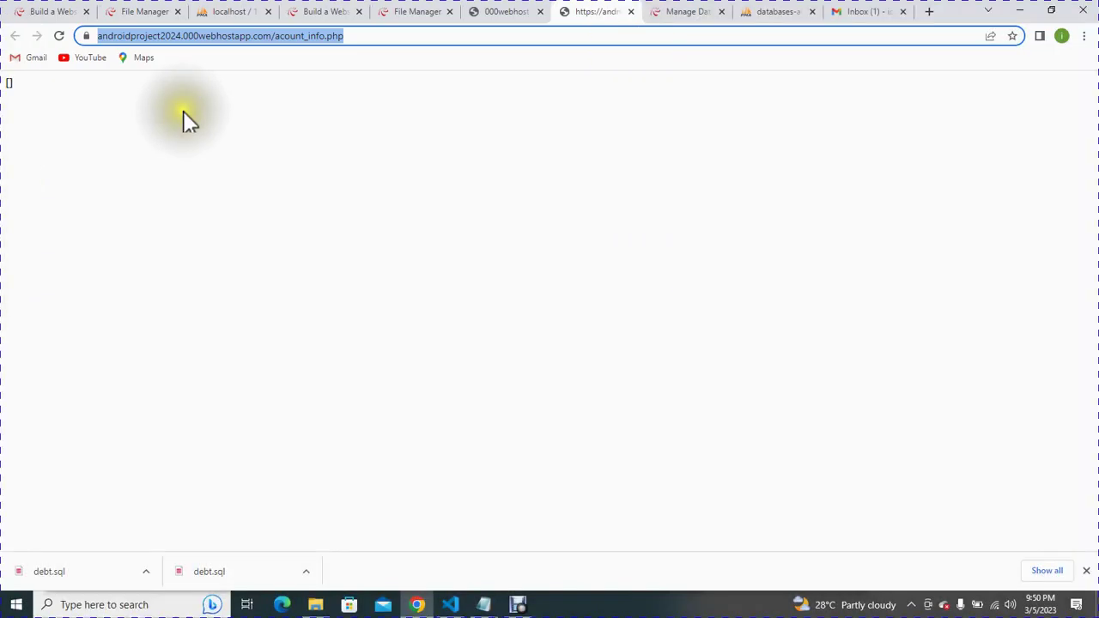
click(450, 604)
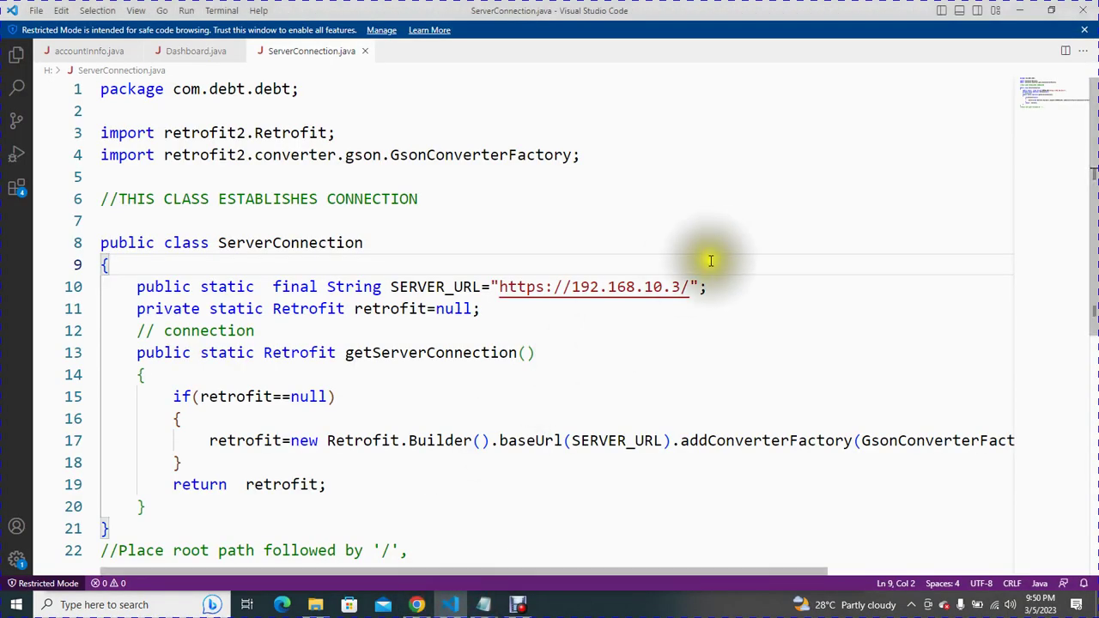
drag(691, 286, 502, 294)
key(ctrl+v)
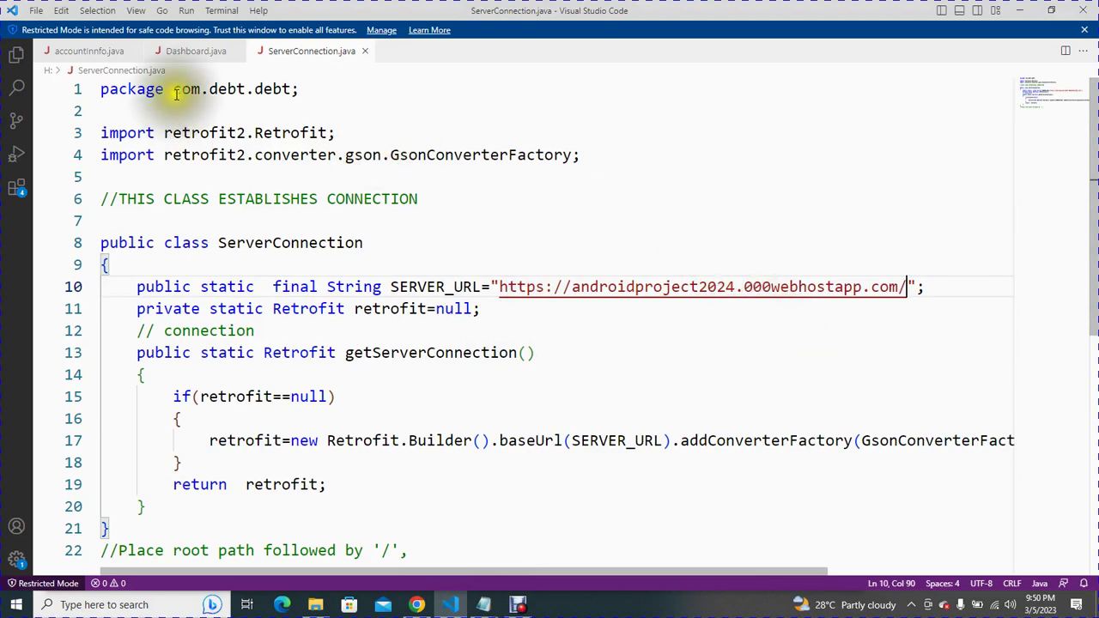
Examine the StringRequest URL on line 102 of Dashboard.java, checking its host address and the installments.php file name.
click(185, 60)
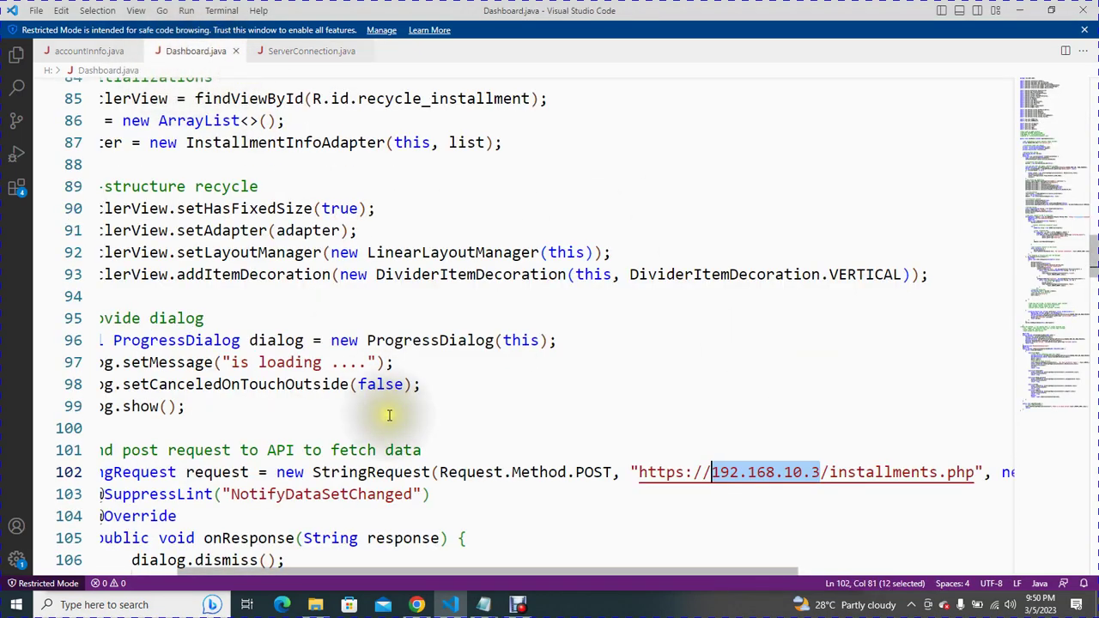
drag(512, 569, 639, 548)
drag(1093, 249, 1093, 259)
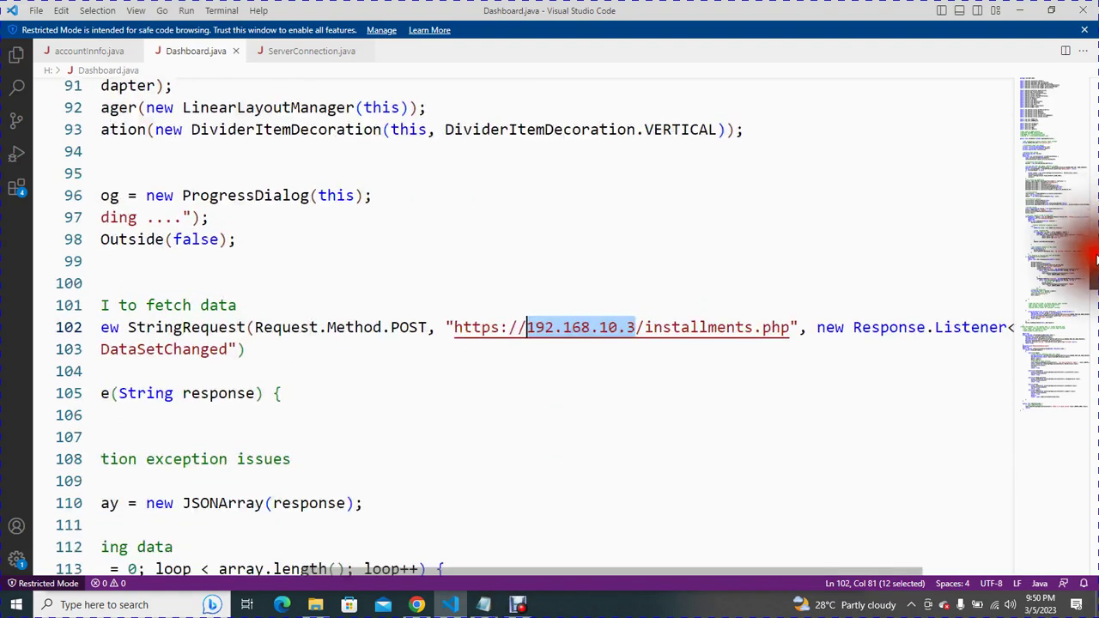
drag(668, 571, 662, 602)
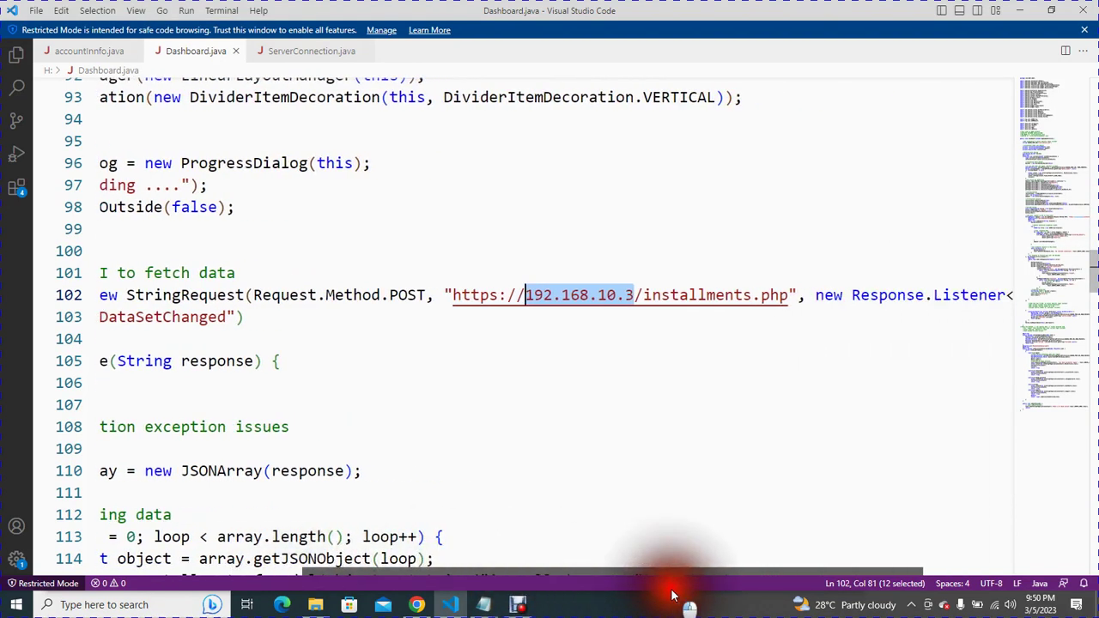
drag(643, 294, 788, 295)
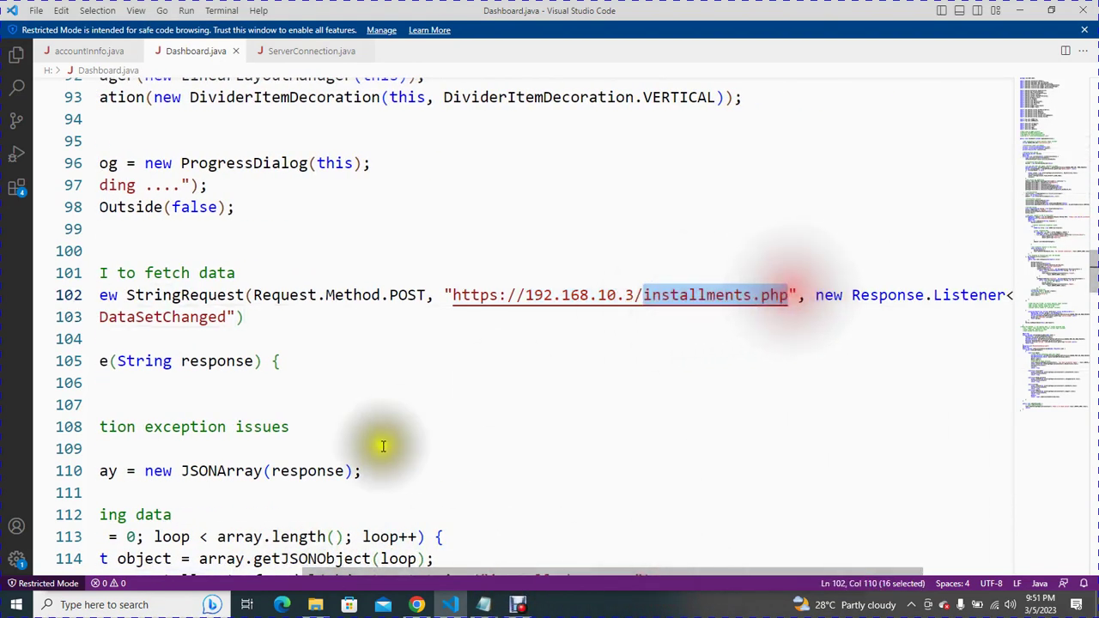
click(601, 400)
drag(934, 294, 825, 301)
drag(687, 573, 833, 588)
View installments.php from the hosted file manager in Chrome, copy its full URL and return to Dashboard.java in Visual Studio Code.
mouse_move(418, 610)
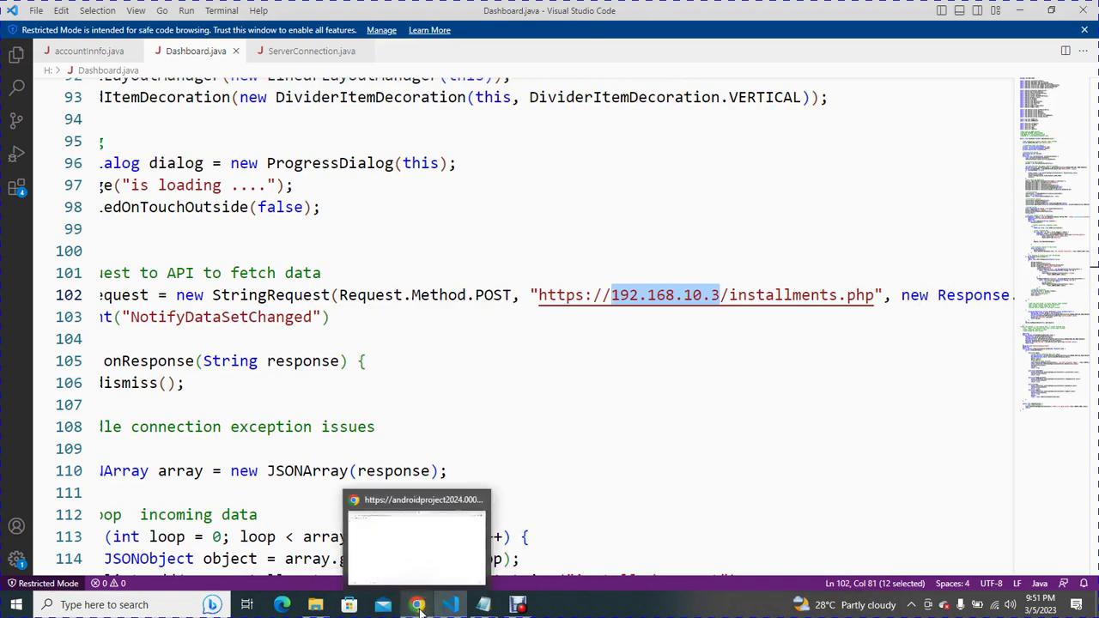
click(418, 606)
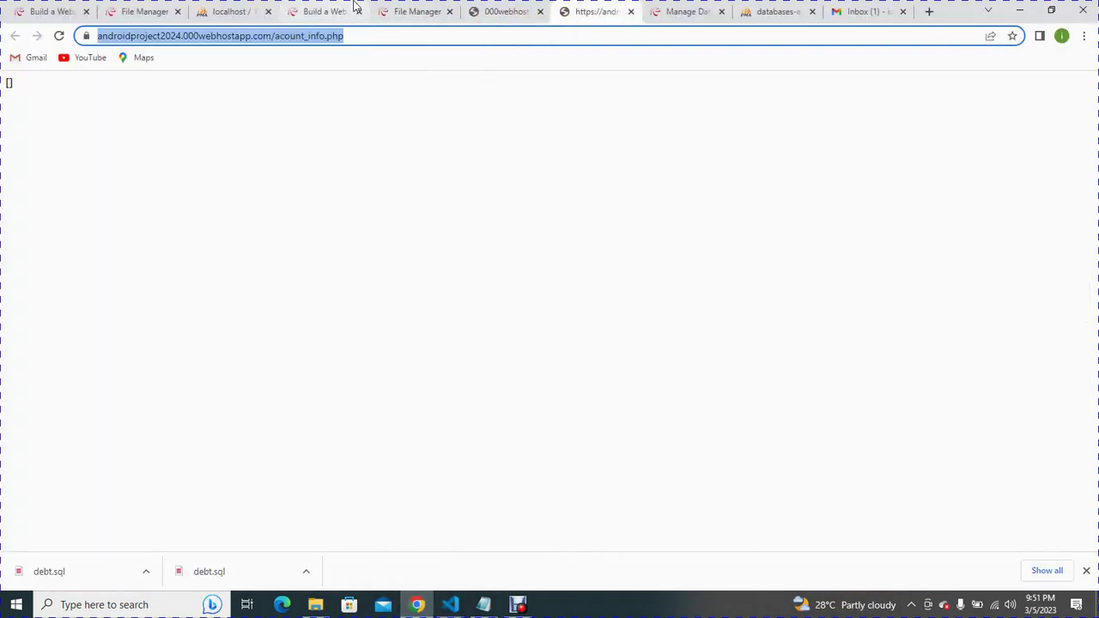
click(411, 7)
click(471, 7)
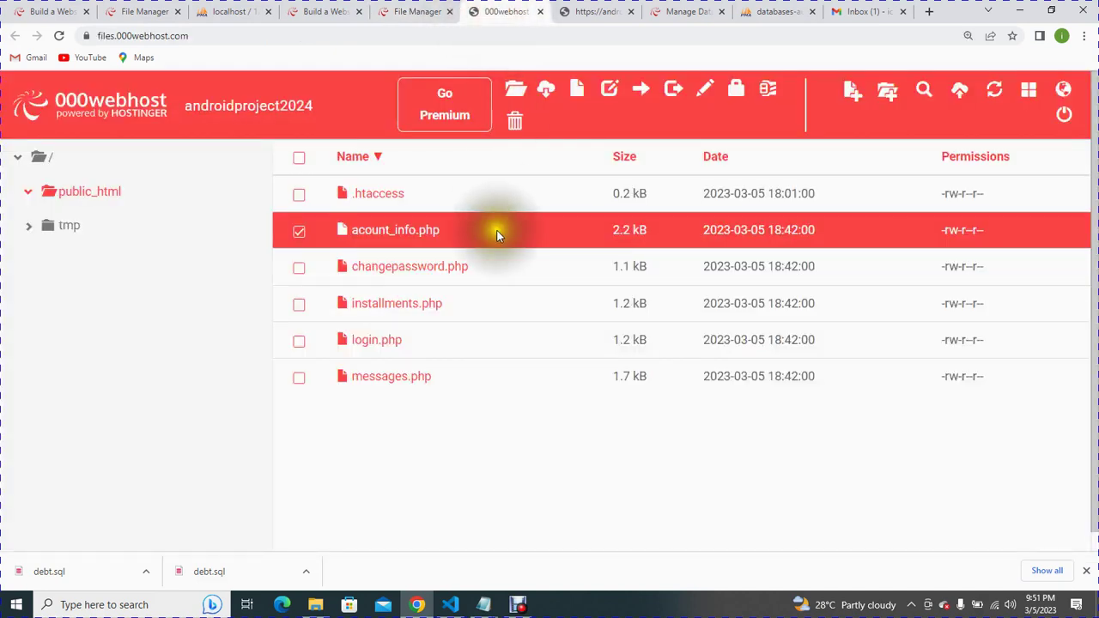
click(412, 311)
right_click(412, 309)
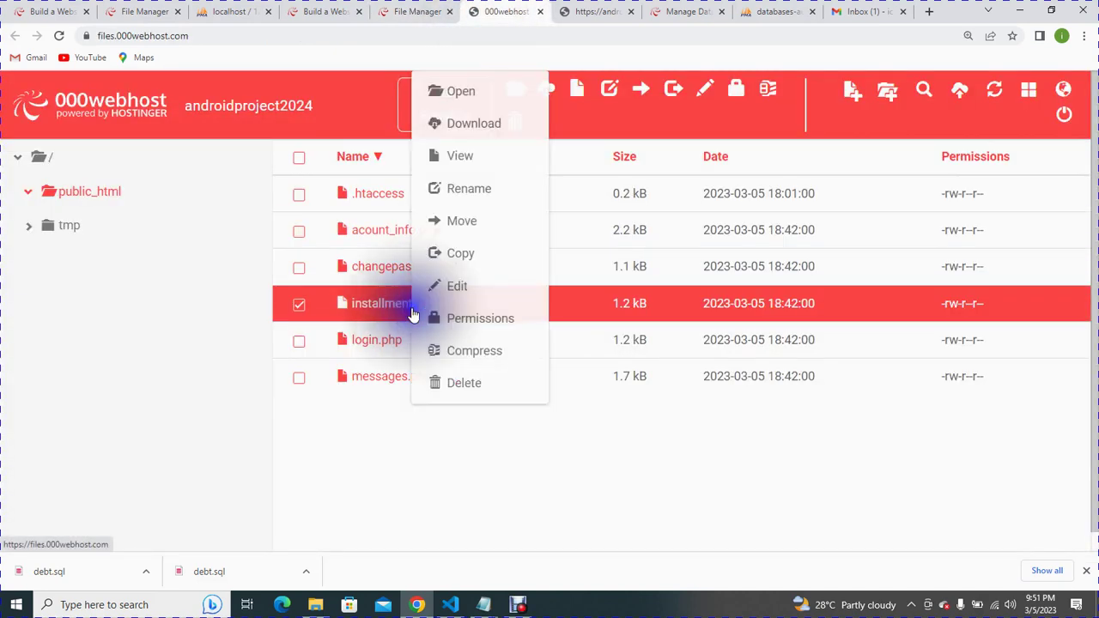
click(480, 158)
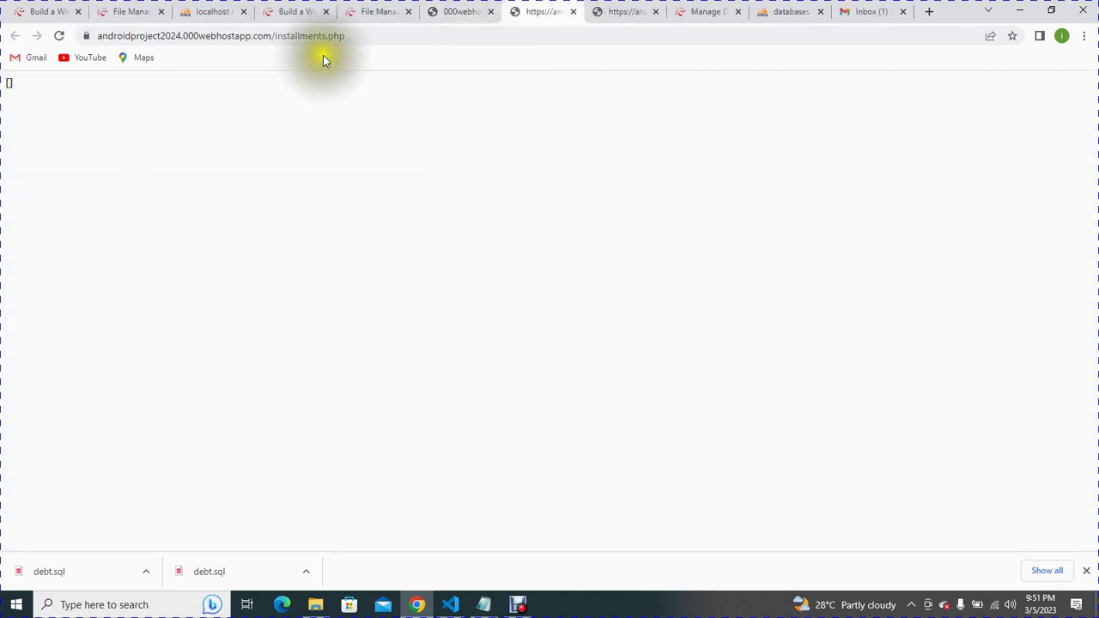
click(315, 36)
right_click(154, 34)
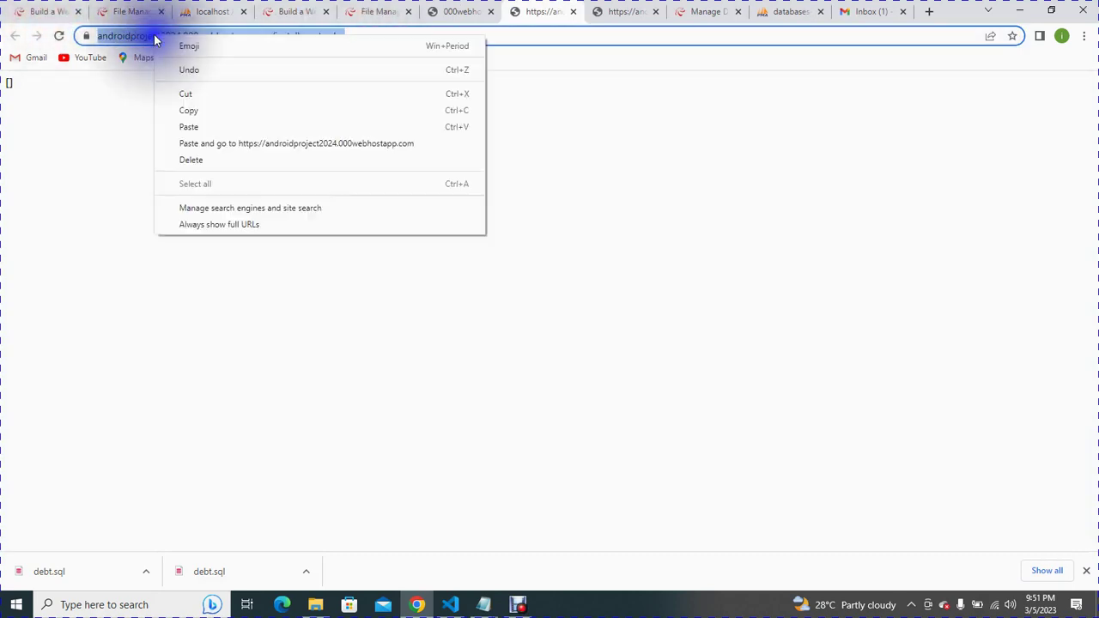
click(203, 109)
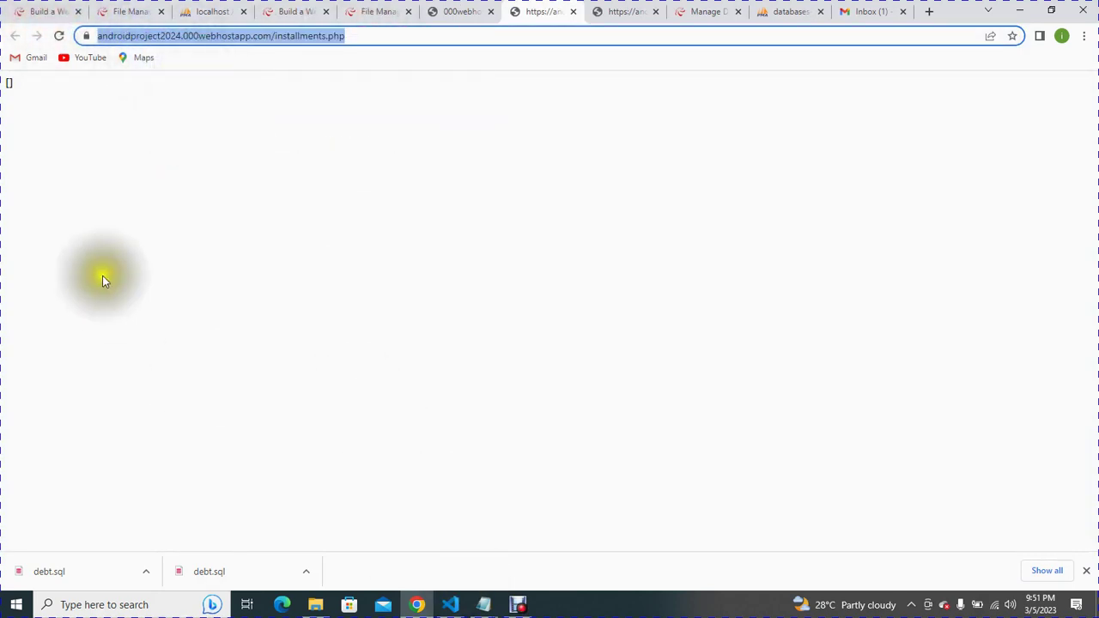
drag(24, 93, 6, 84)
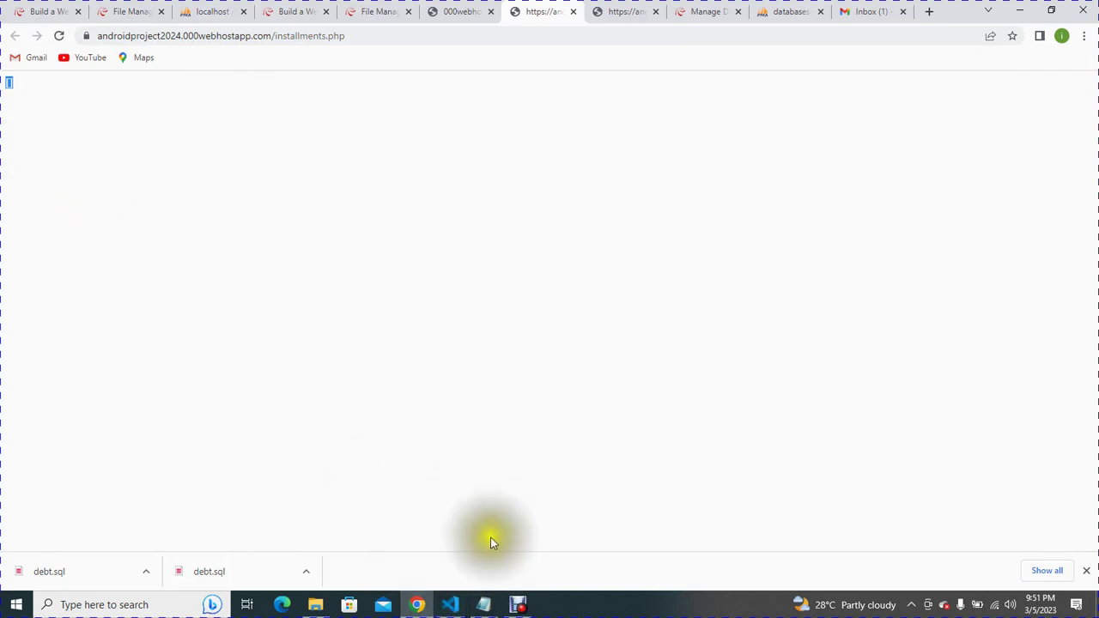
click(453, 607)
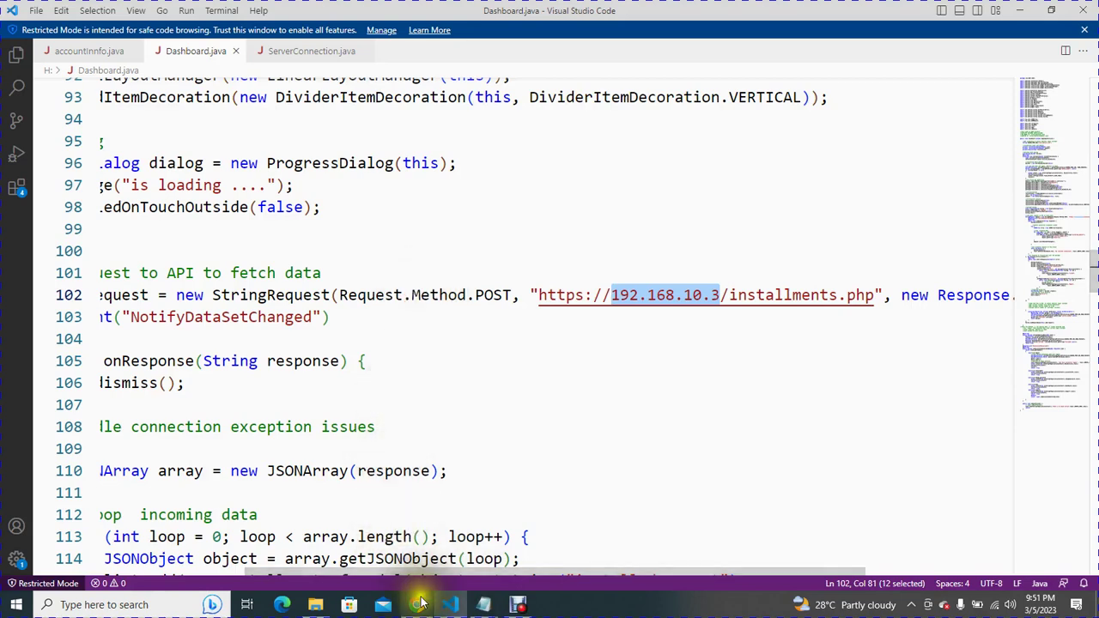
click(418, 604)
click(451, 603)
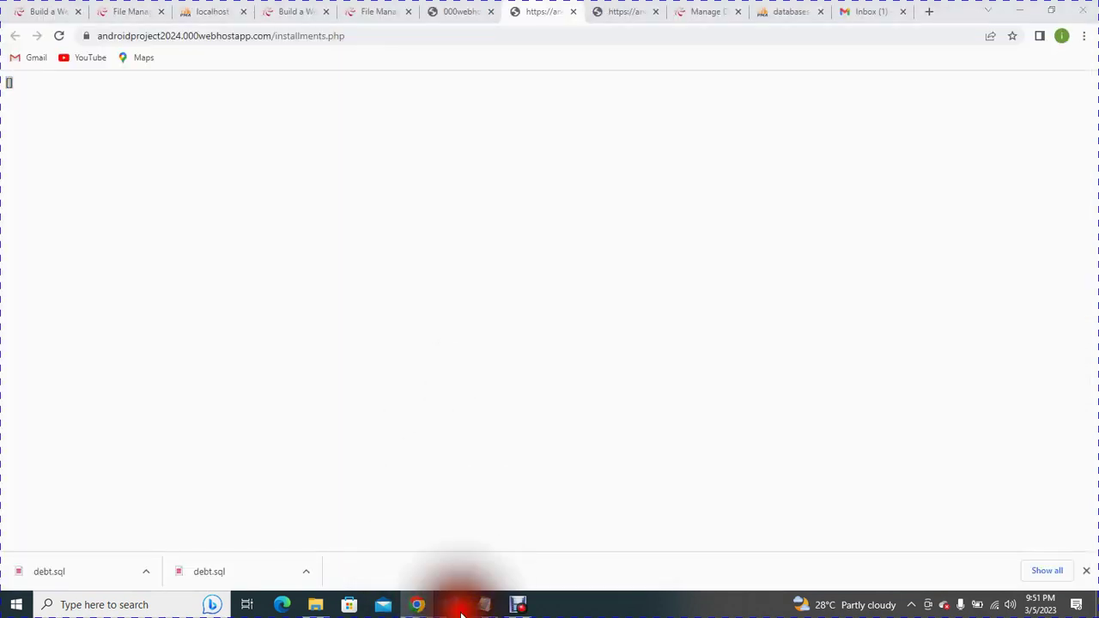
click(844, 376)
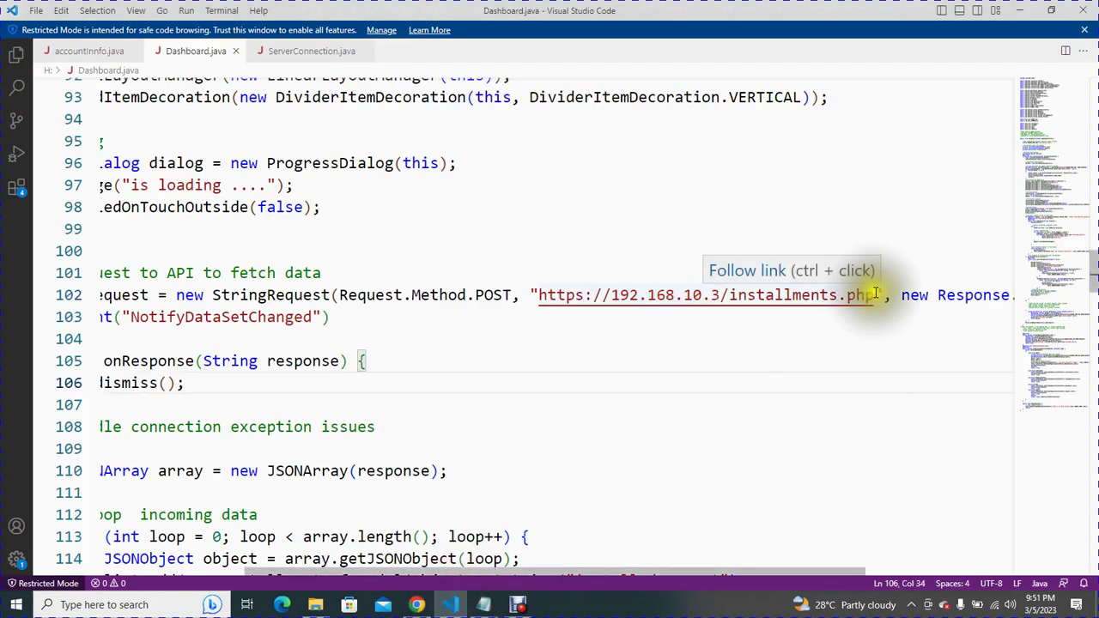
drag(874, 294, 541, 299)
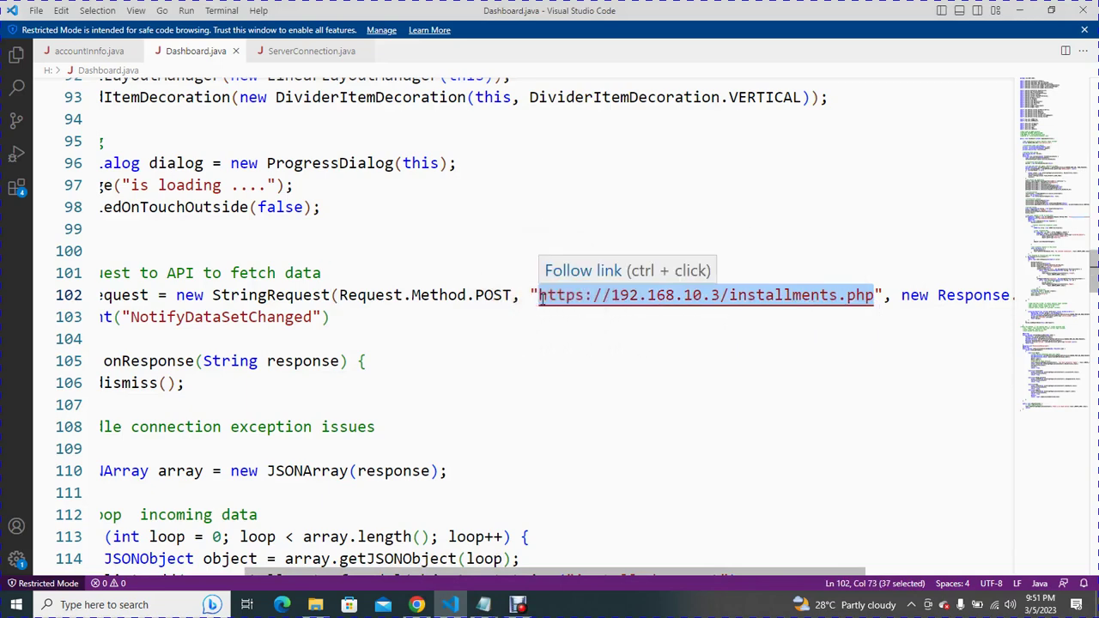
key(ctrl+v)
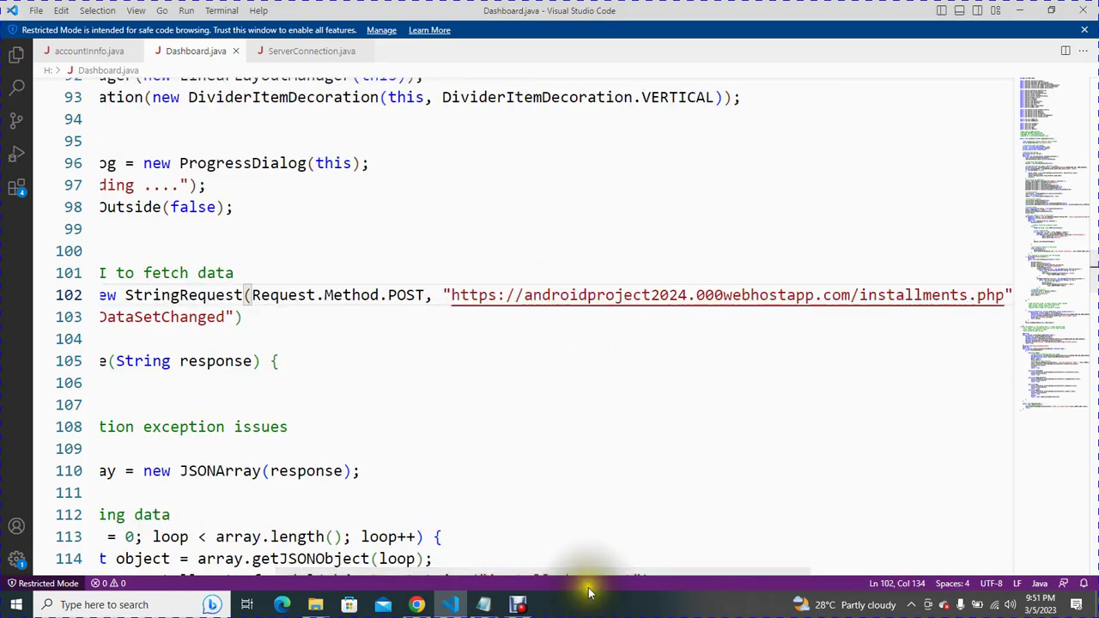
drag(601, 572, 738, 571)
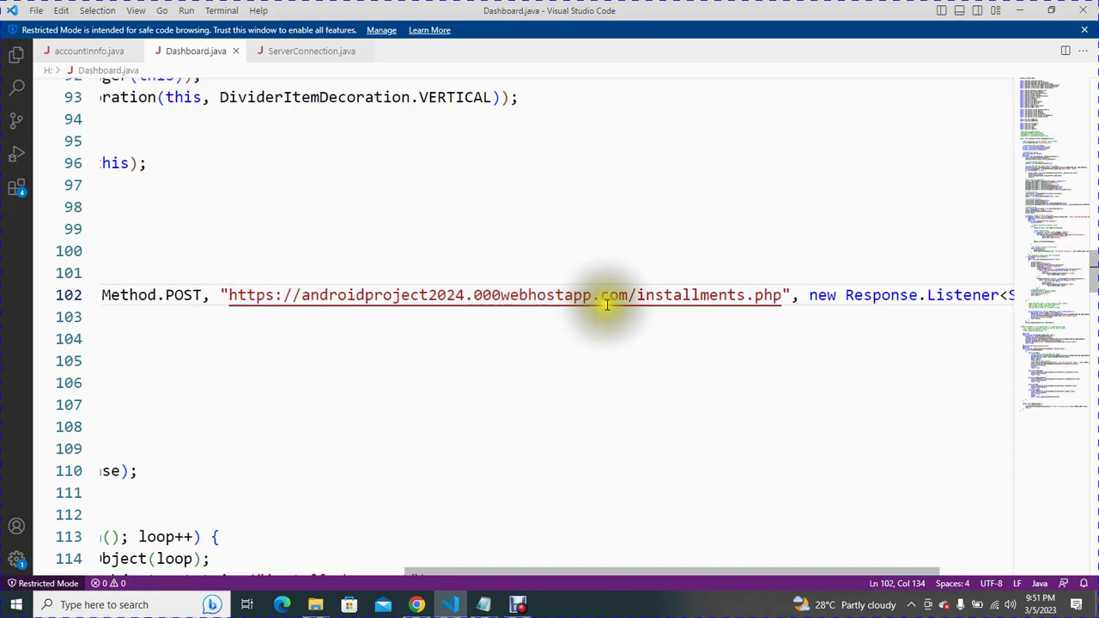
drag(775, 298, 646, 296)
drag(570, 573, 154, 589)
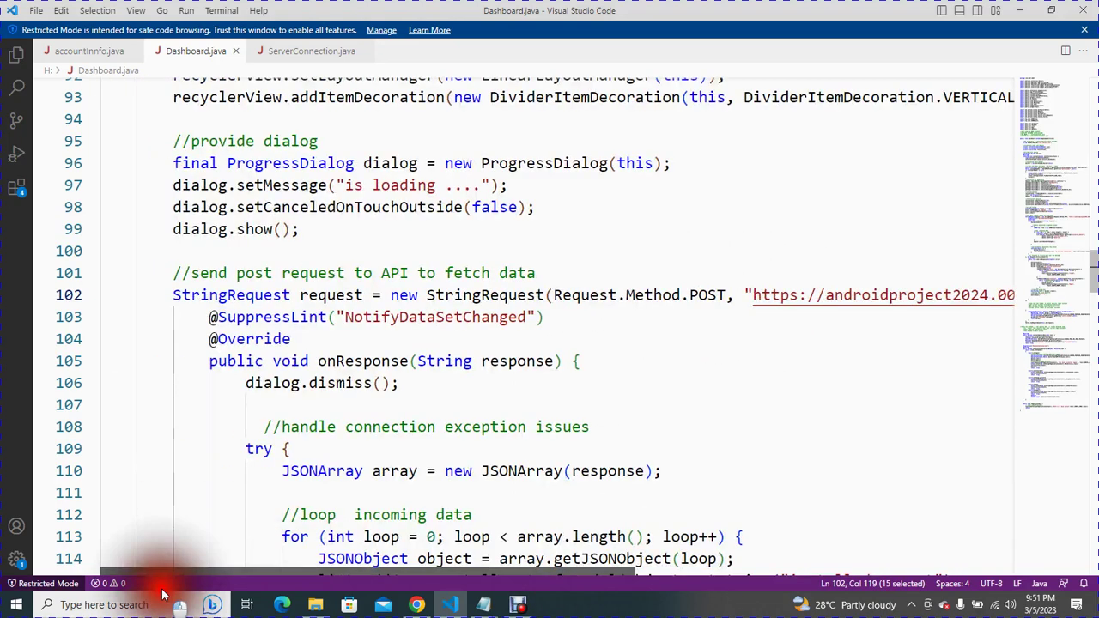
Bring up accountInnfo.java, view acount_info.php from the hosted file manager in Chrome and copy its full URL.
click(78, 48)
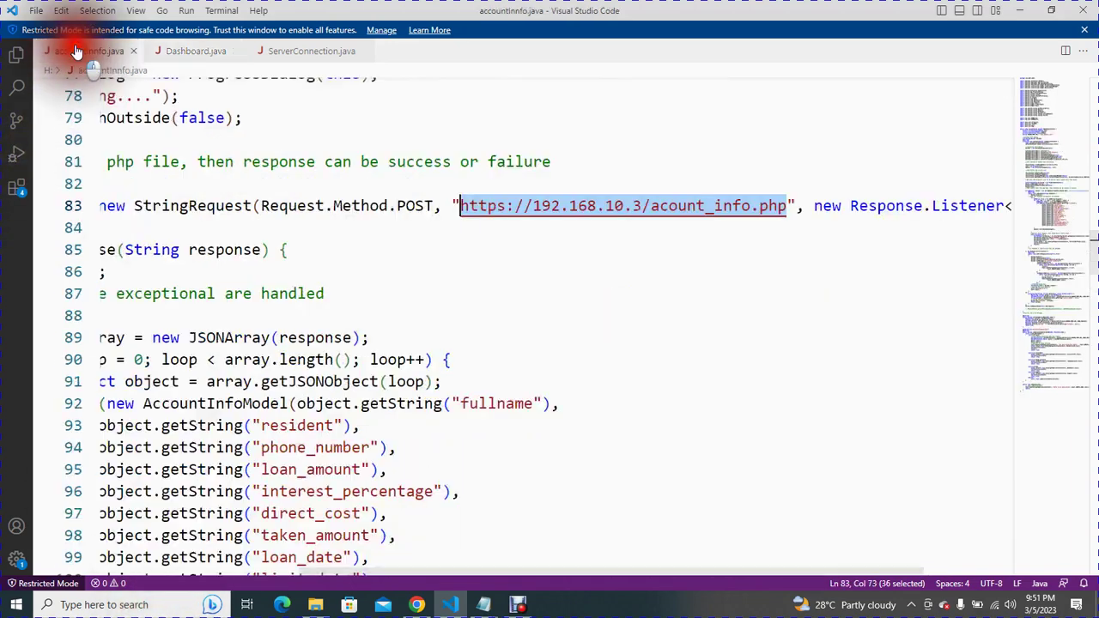
click(416, 604)
click(455, 12)
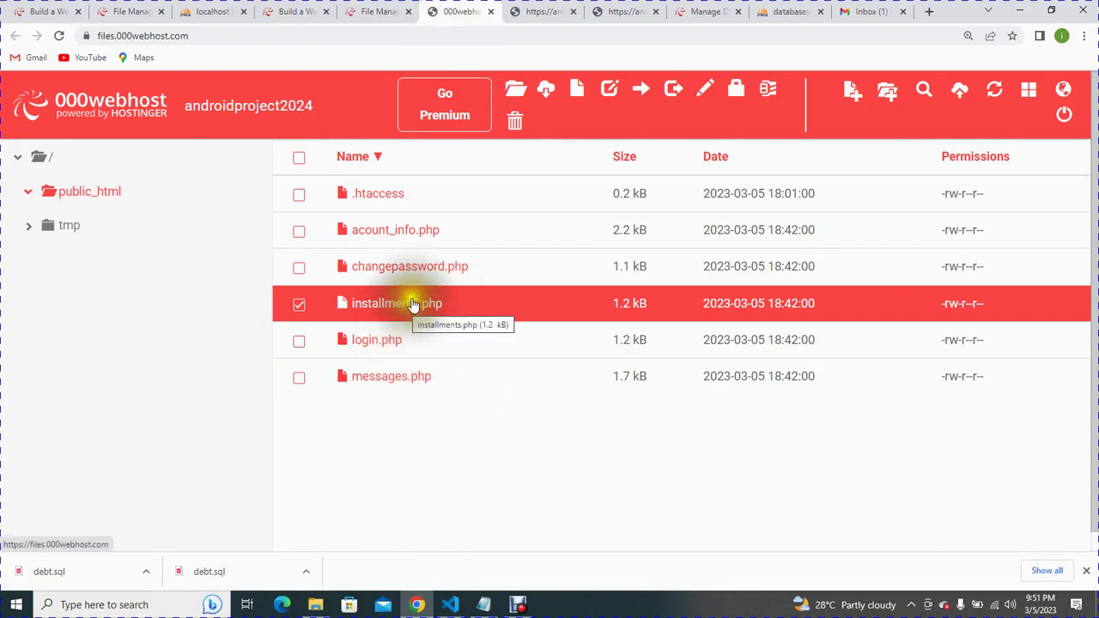
click(422, 237)
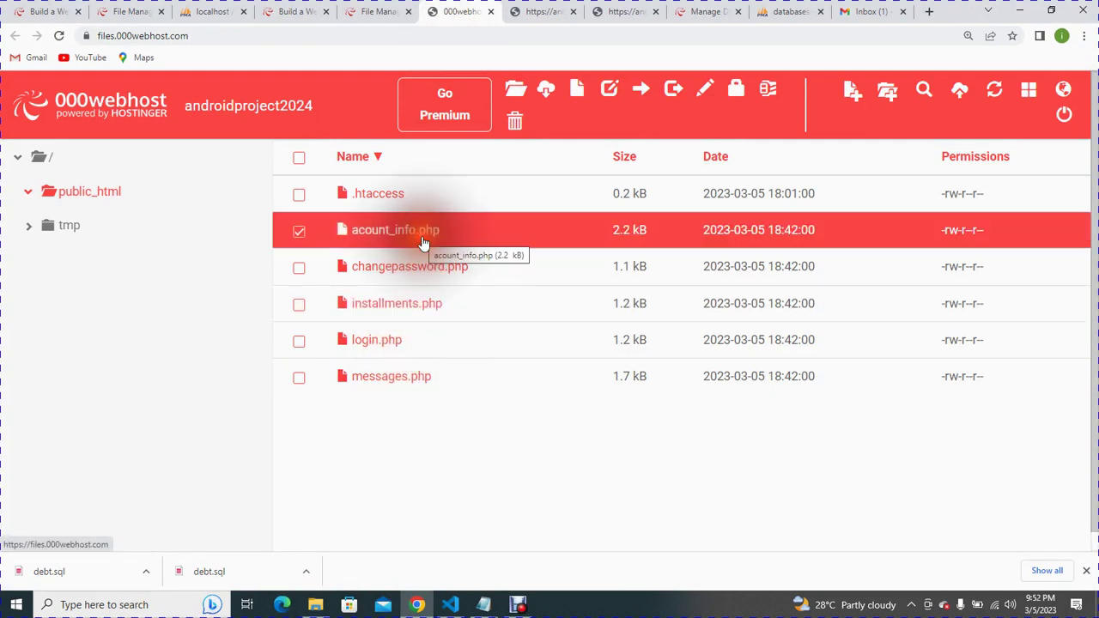
right_click(424, 236)
click(493, 159)
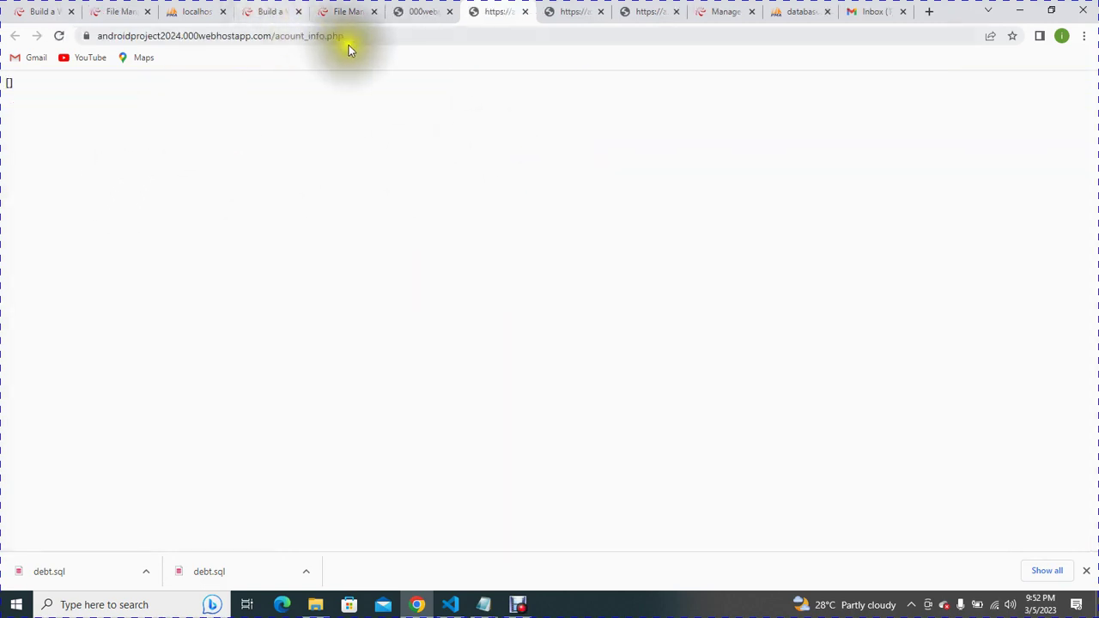
click(315, 43)
right_click(315, 44)
click(360, 121)
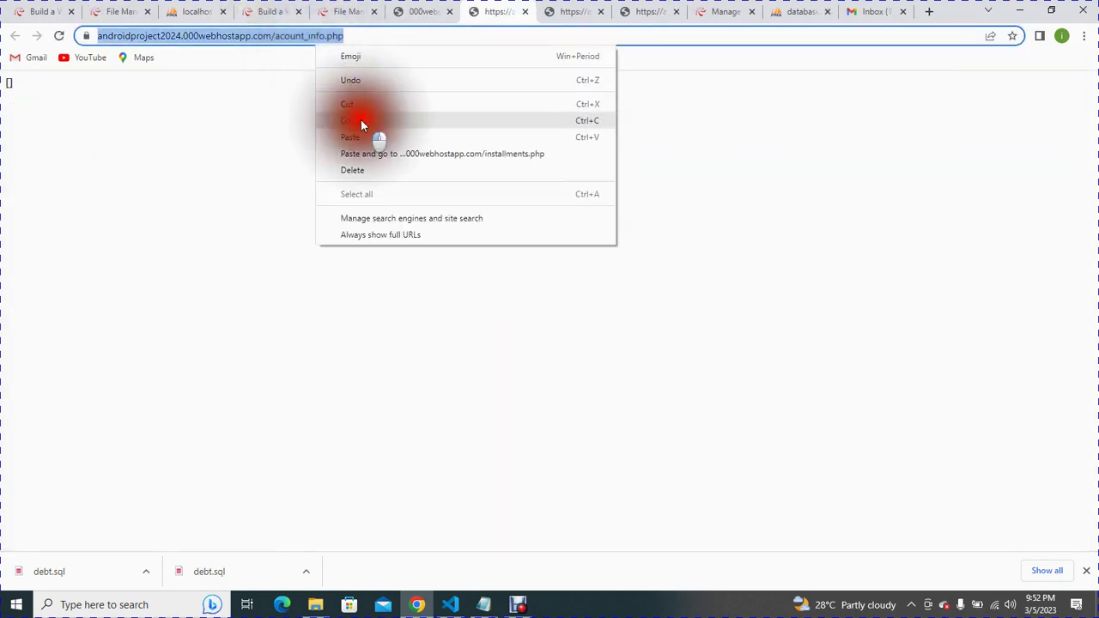
click(450, 605)
drag(461, 207, 787, 206)
click(759, 229)
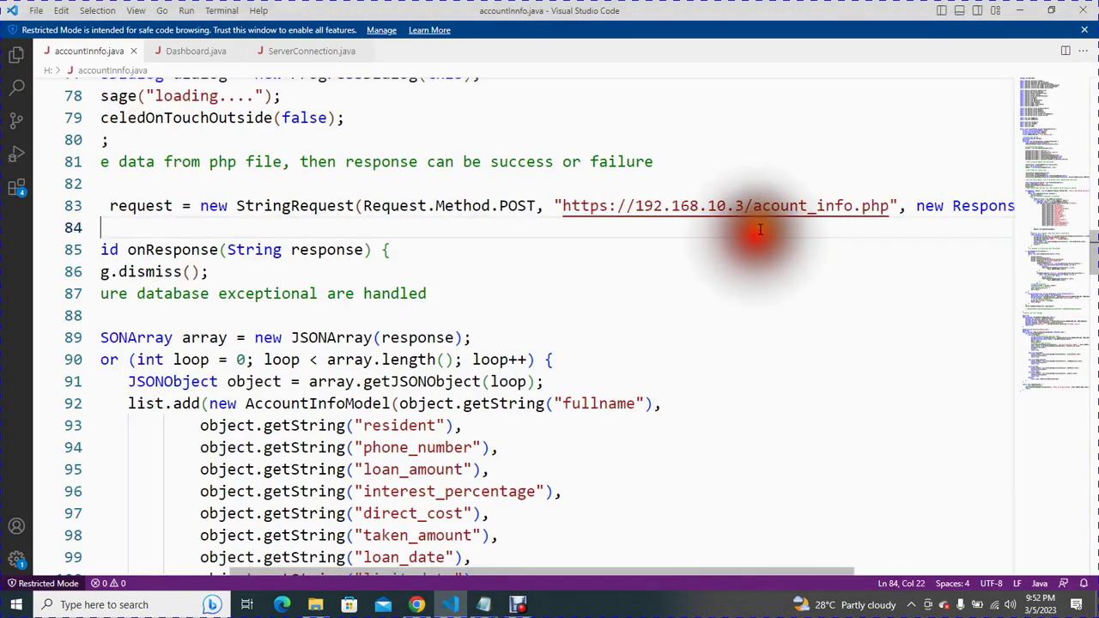
drag(891, 206, 563, 208)
key(ctrl+v)
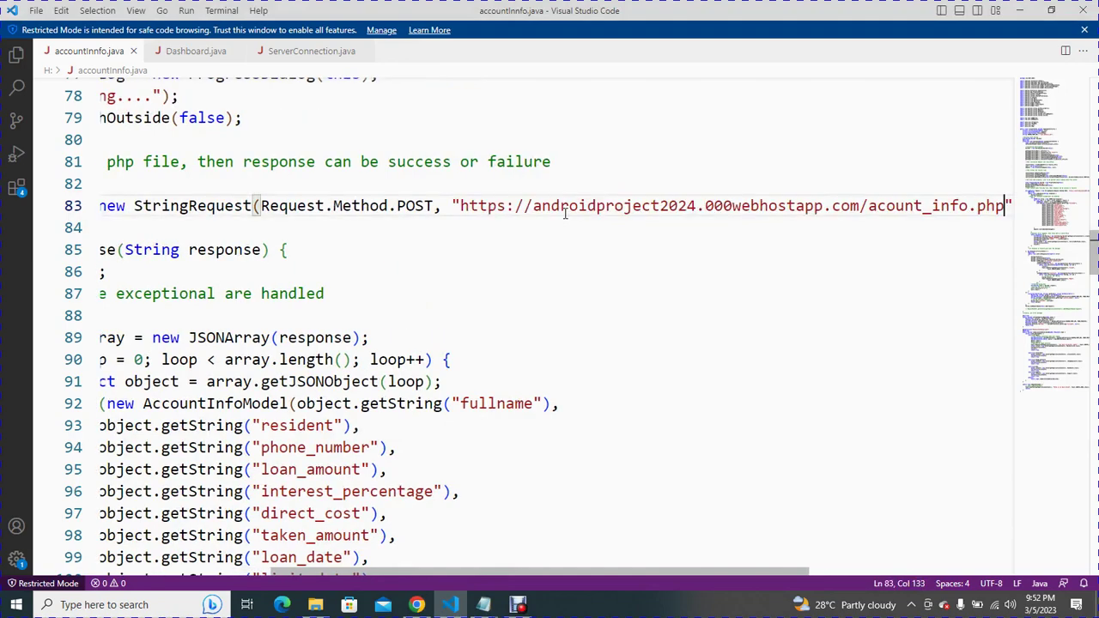
drag(619, 569, 430, 436)
Review the SERVER_URL declaration and the connection class in ServerConnection.java.
click(309, 54)
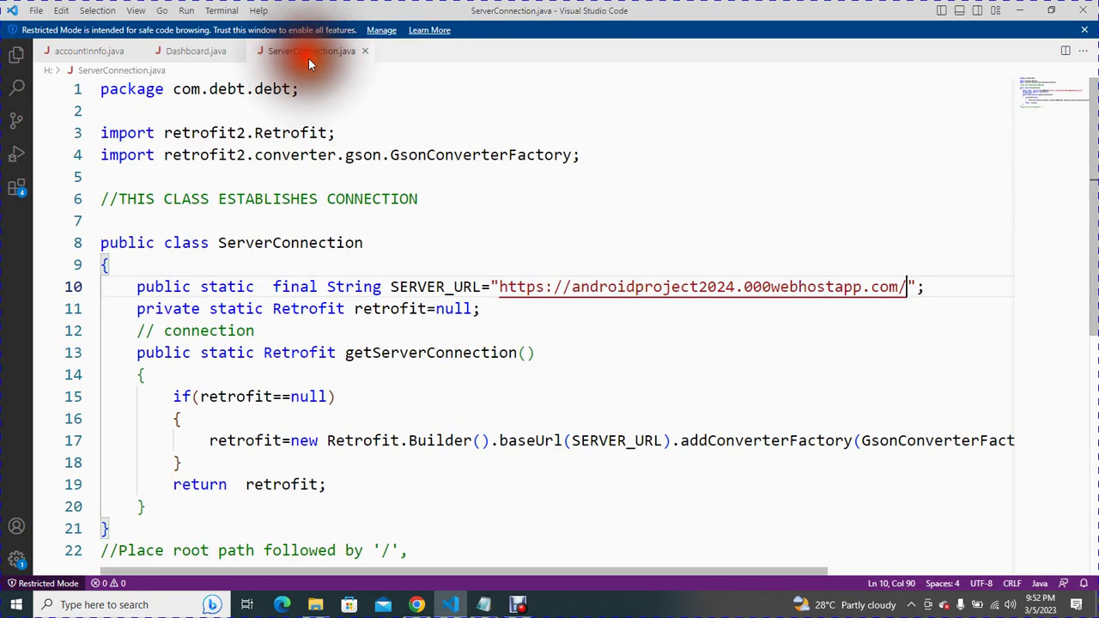
click(545, 309)
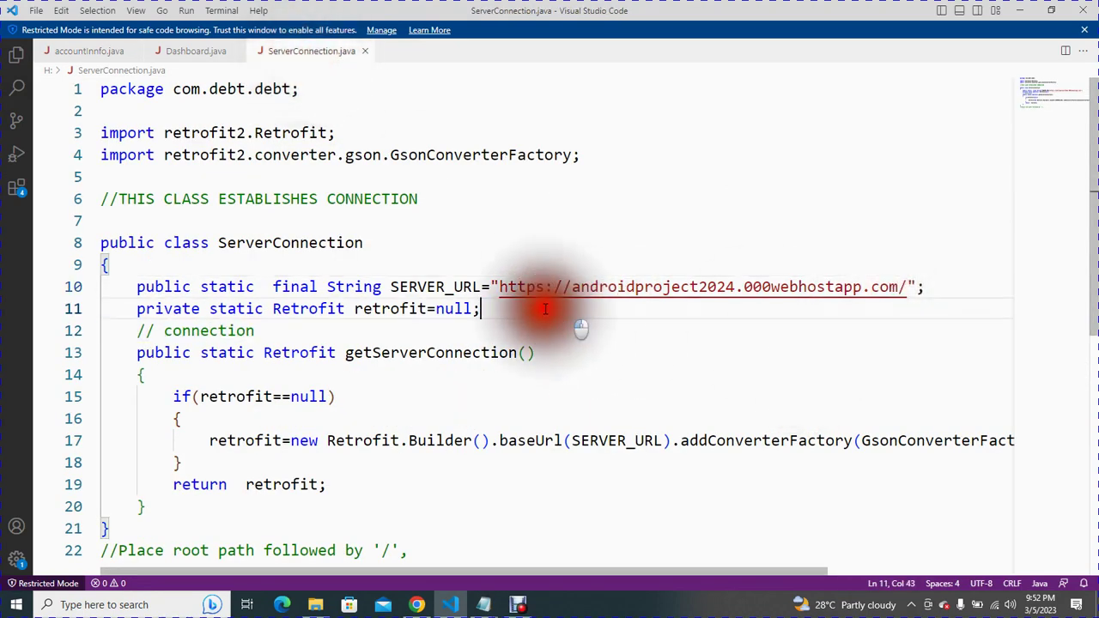
drag(545, 309, 101, 265)
click(429, 509)
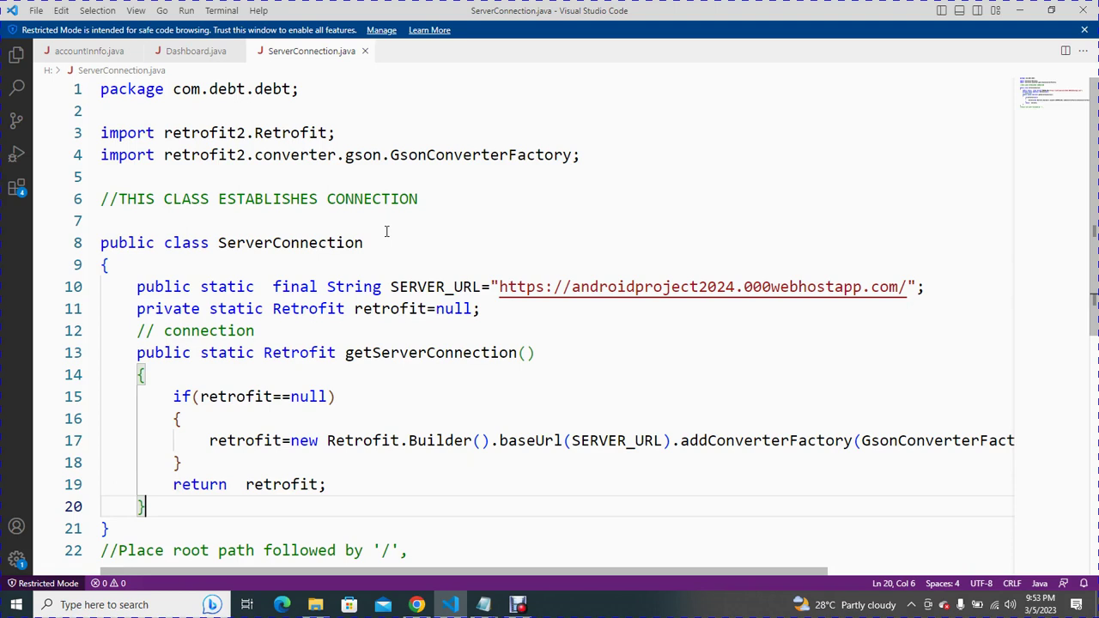
Switch to Chrome and close the two older PHP output pages beside the 000webhost database manager.
click(417, 605)
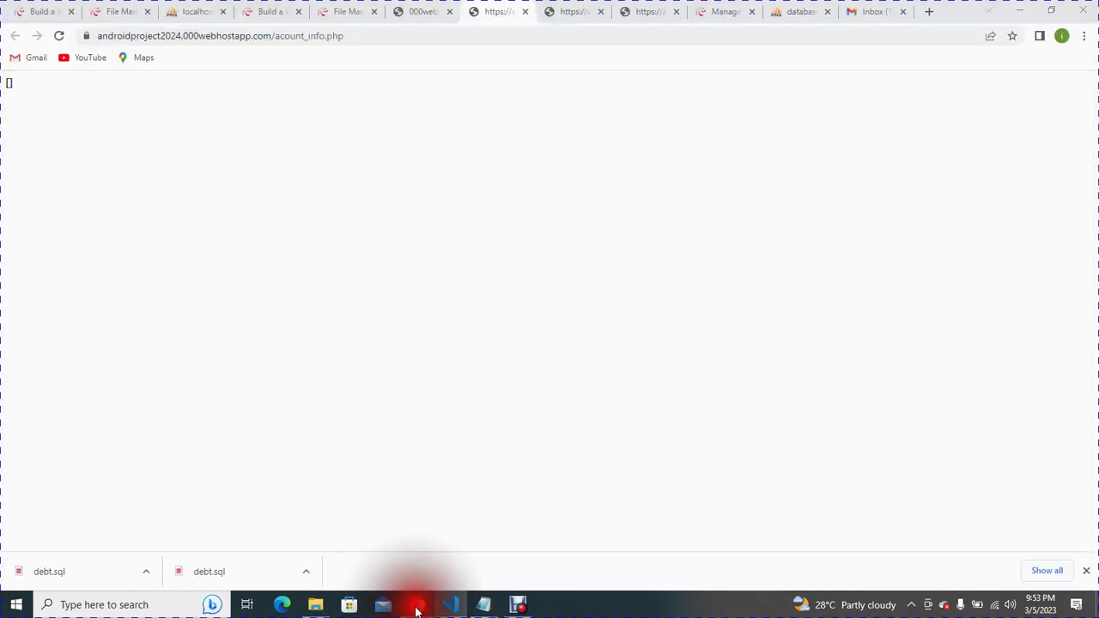
click(579, 6)
click(600, 11)
click(600, 11)
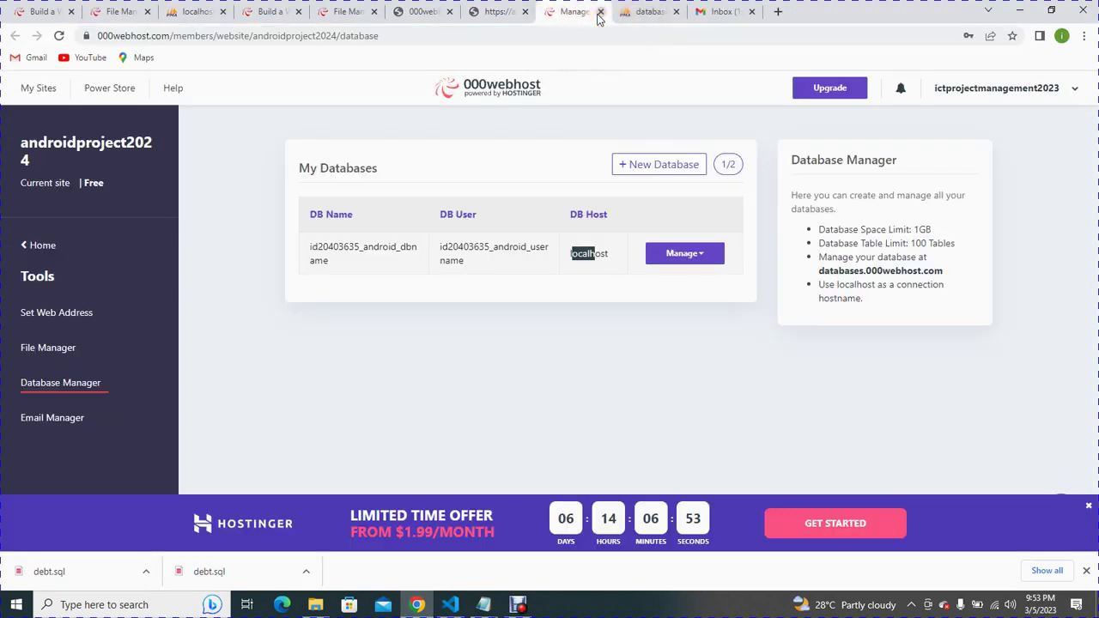
click(297, 396)
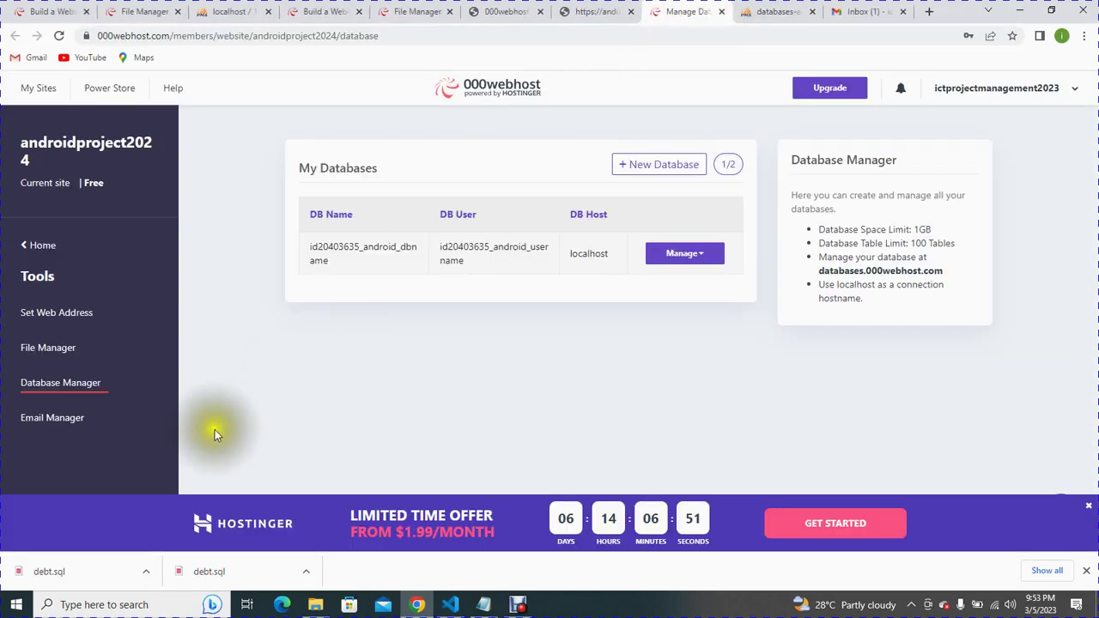
Look through the open hosting pages and view the structure of the debt database in the local phpMyAdmin.
click(776, 11)
click(583, 10)
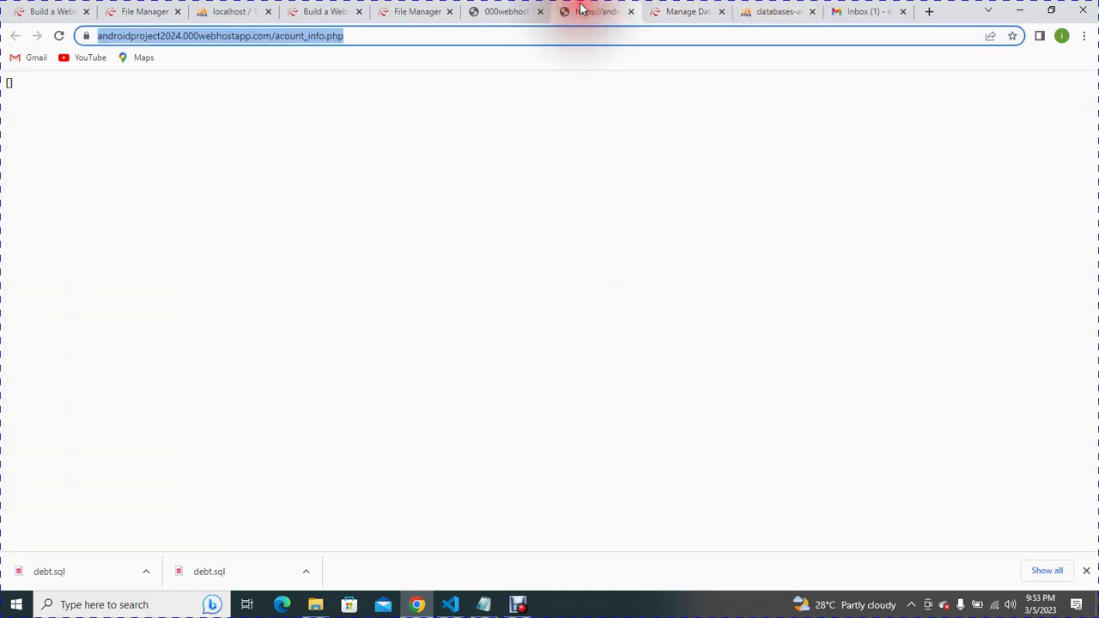
click(486, 8)
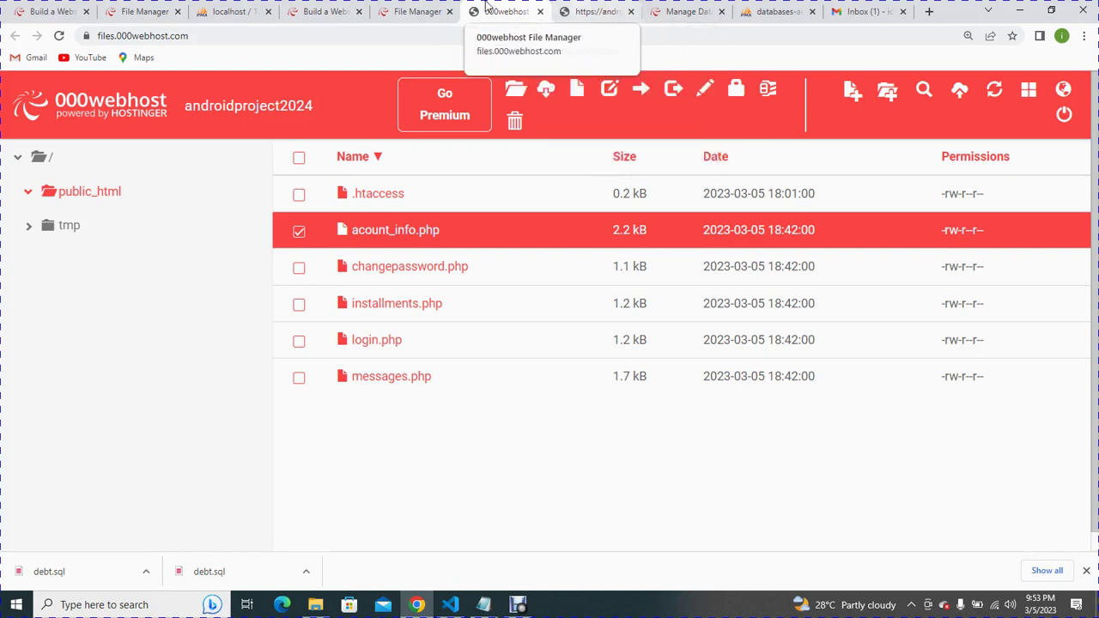
click(232, 11)
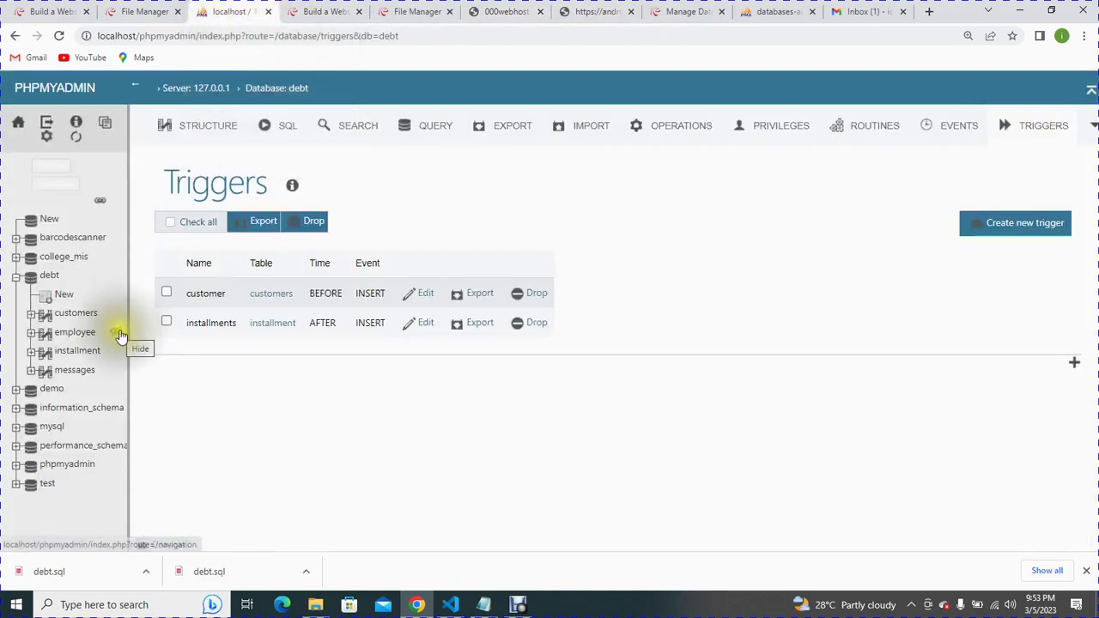
click(51, 284)
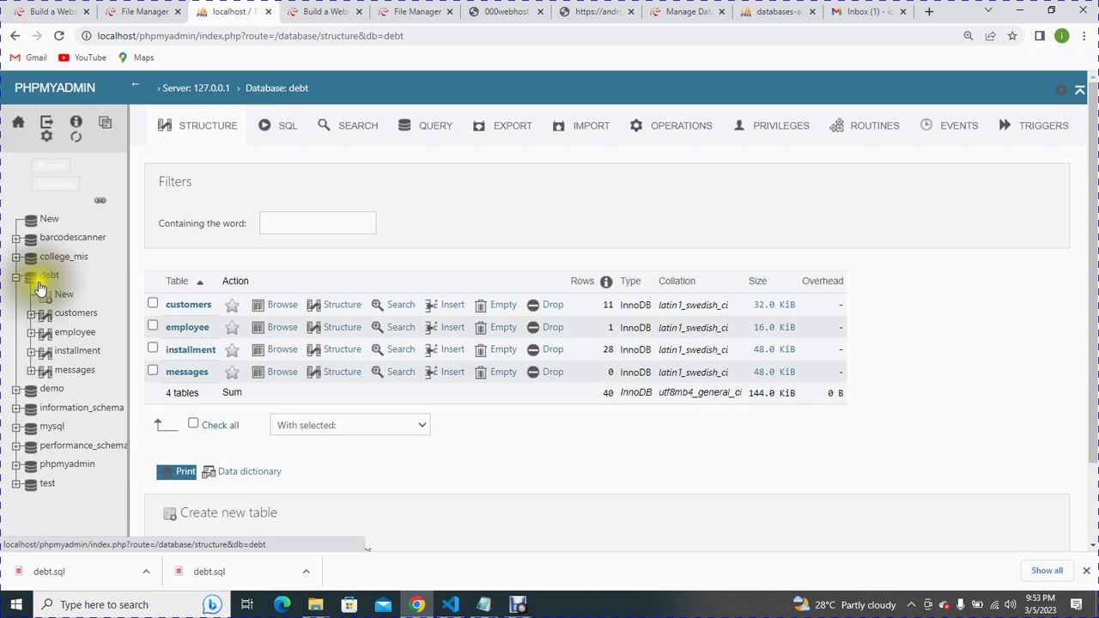
Go to the local phpMyAdmin home page and change its appearance theme to blueberry.
click(19, 124)
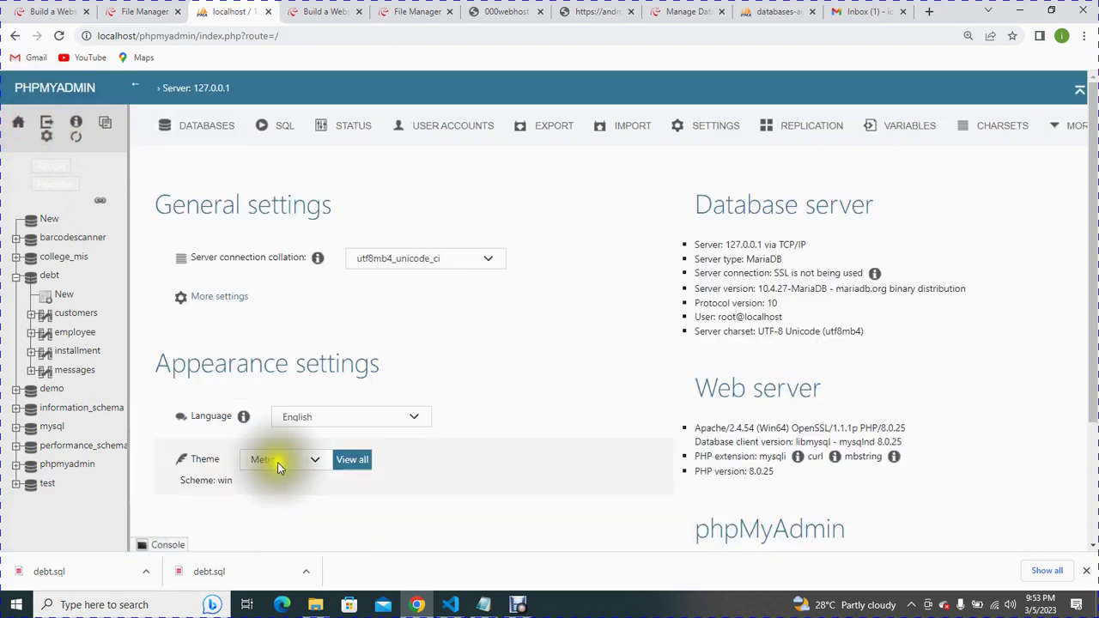
drag(1093, 284, 1092, 363)
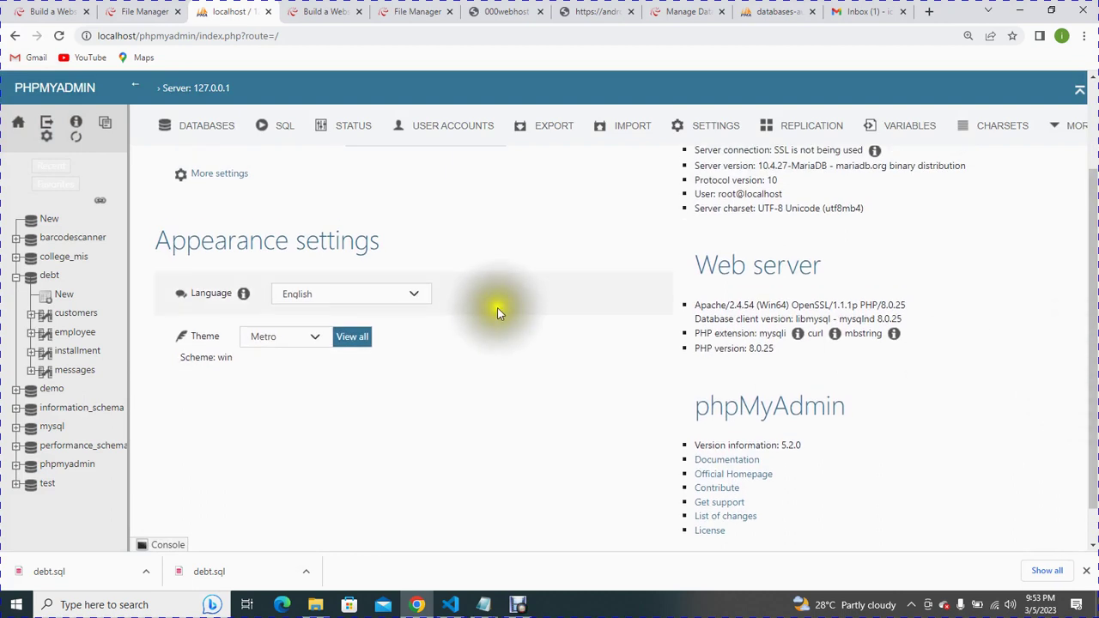
click(269, 340)
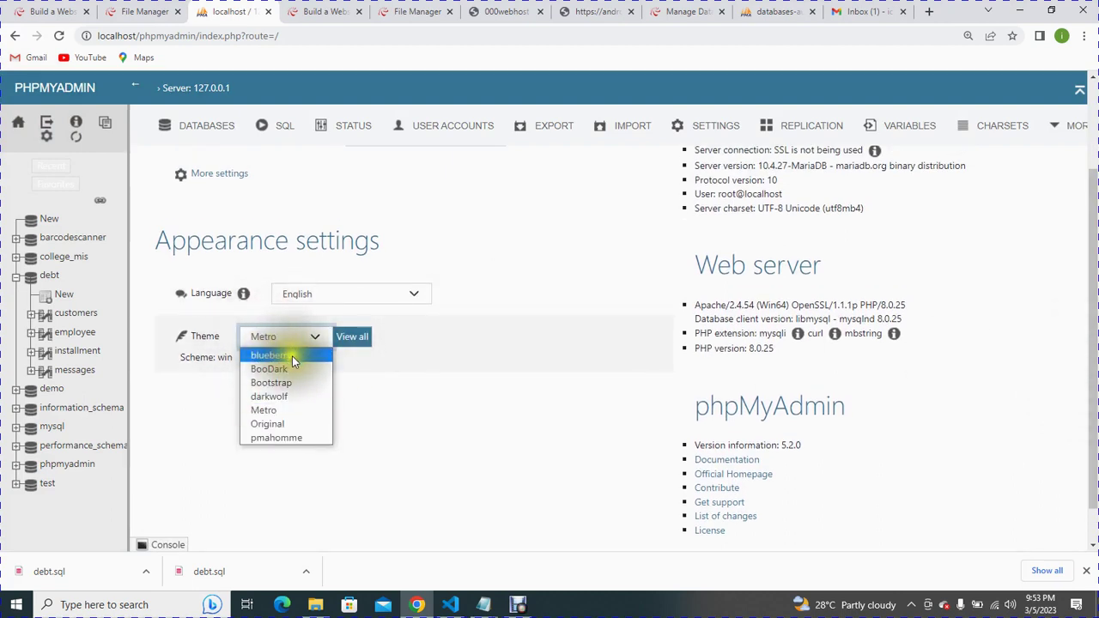
click(291, 355)
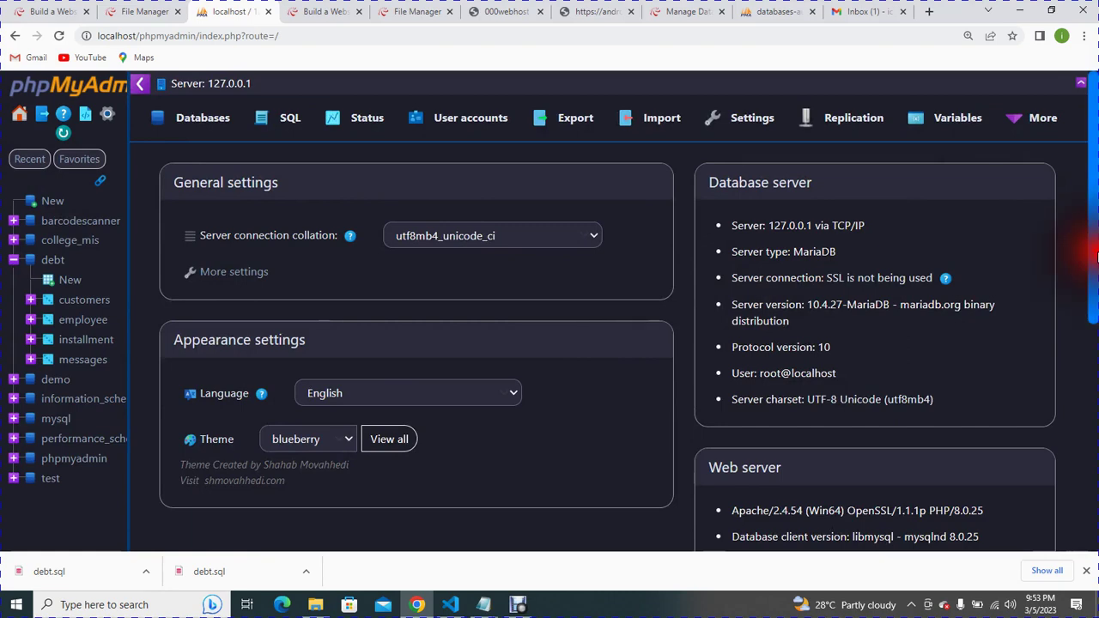
Change the phpMyAdmin theme to Bootstrap and view the debt database's customers table with it.
mouse_move(1095, 258)
mouse_down()
mouse_move(1092, 437)
mouse_move(1094, 271)
mouse_up()
click(56, 163)
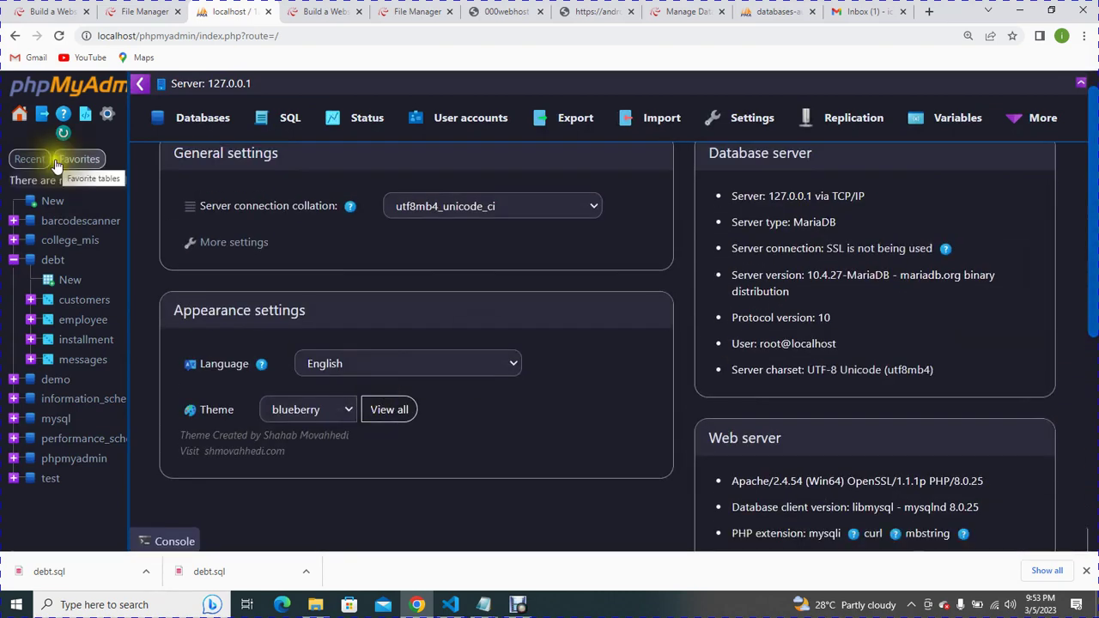
click(19, 114)
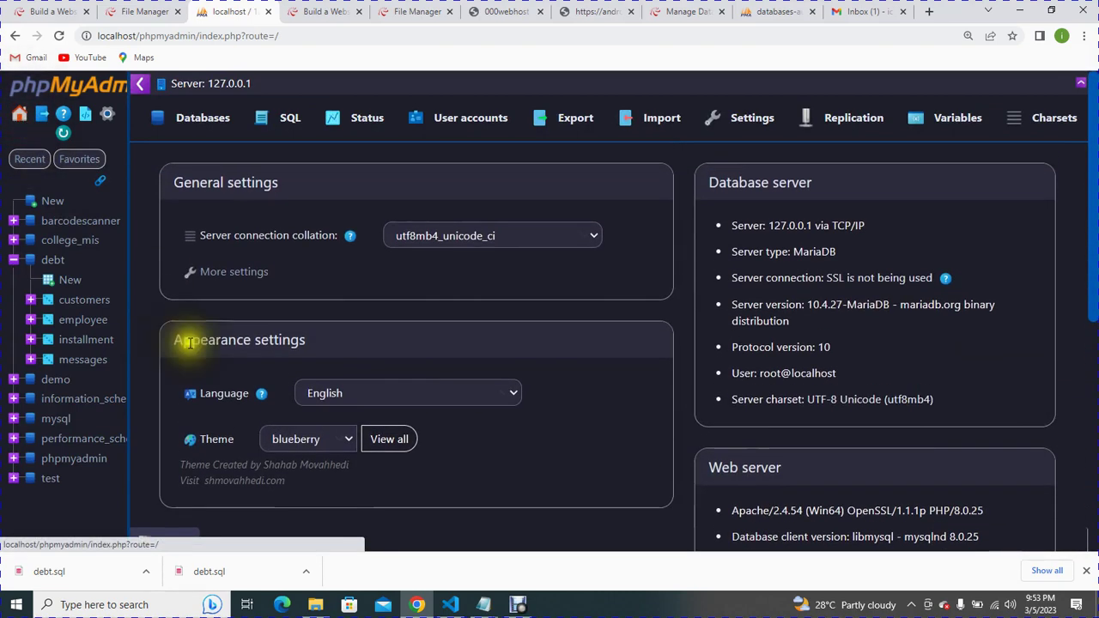
click(312, 438)
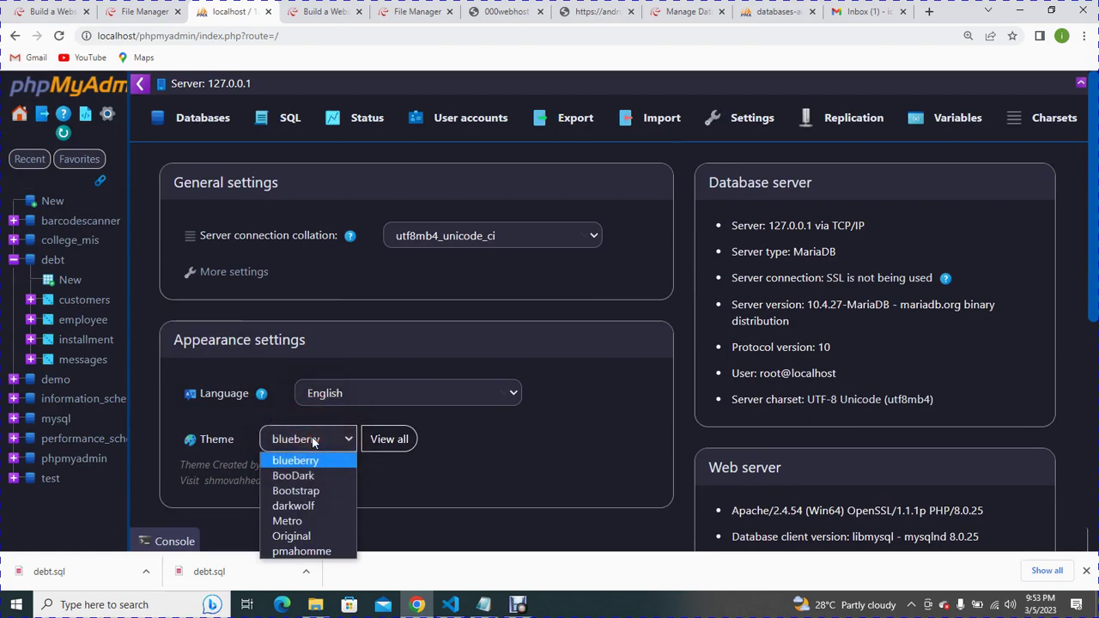
click(319, 491)
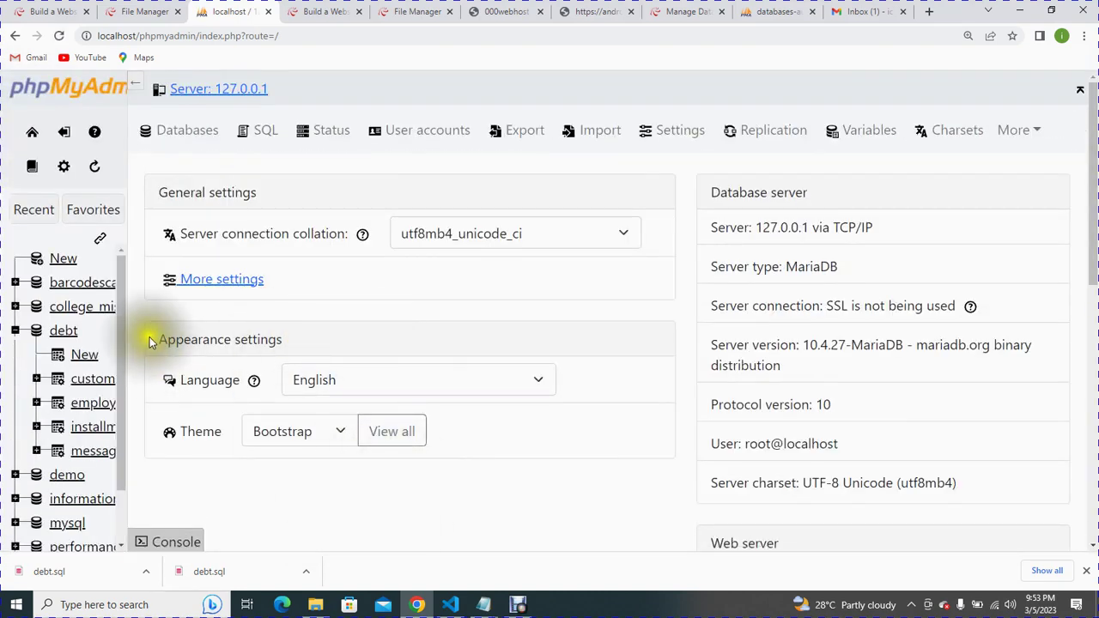
click(89, 381)
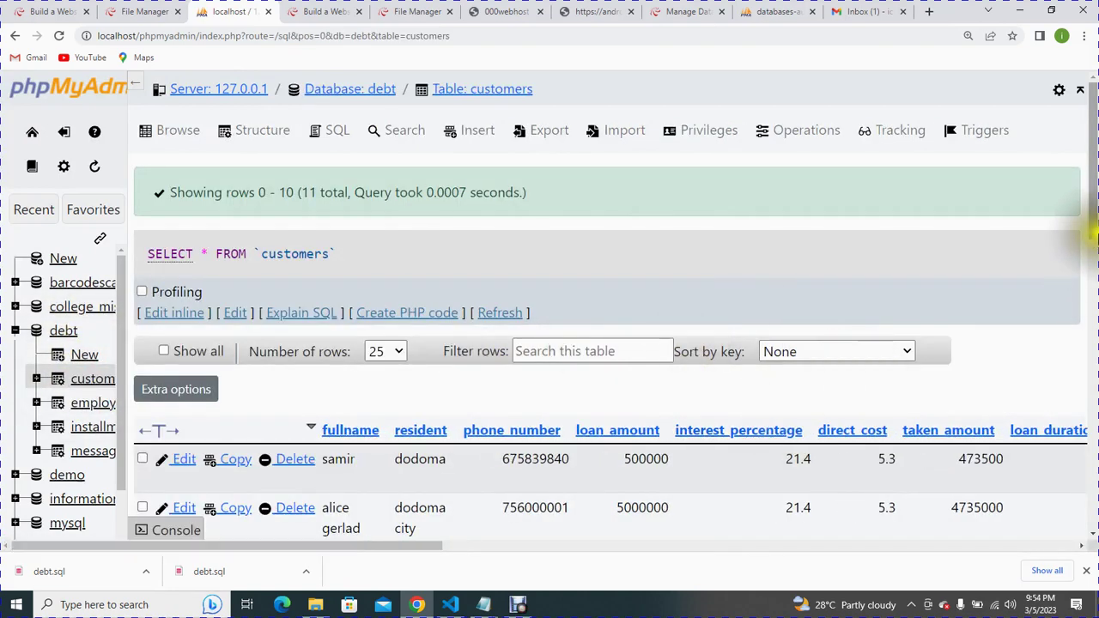
drag(1092, 230, 1089, 180)
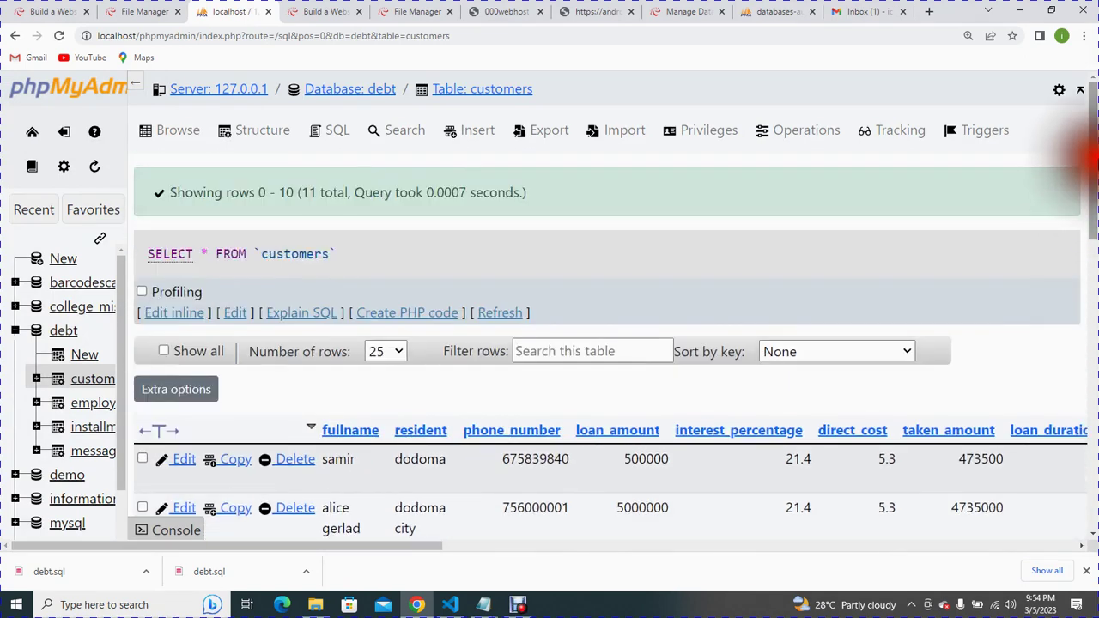
Return to the phpMyAdmin home page and set the theme to Metro.
click(32, 134)
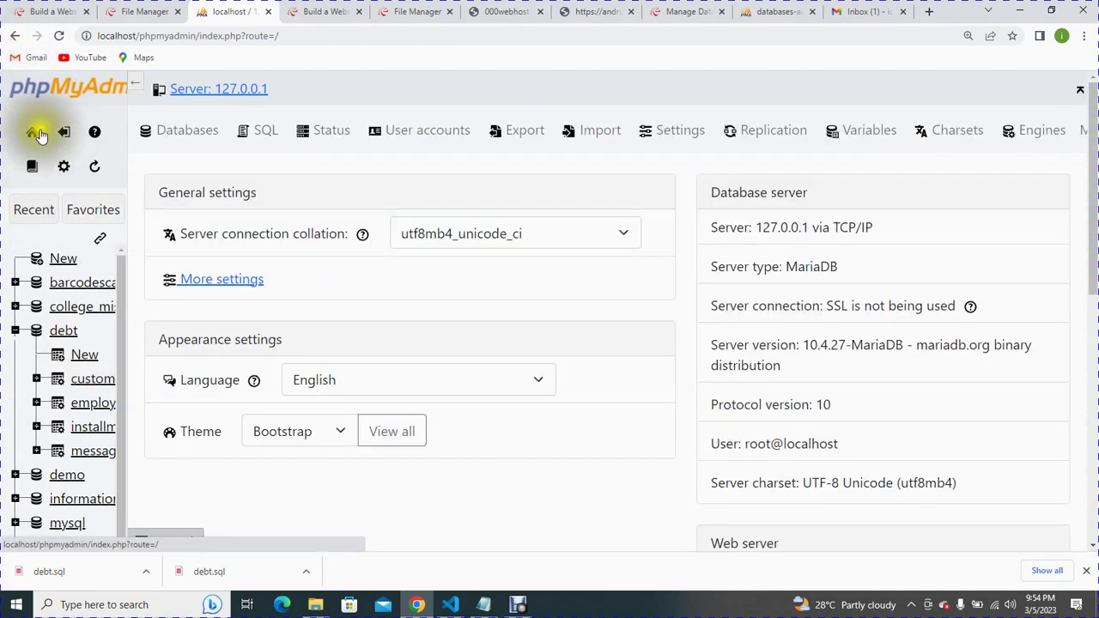
click(307, 433)
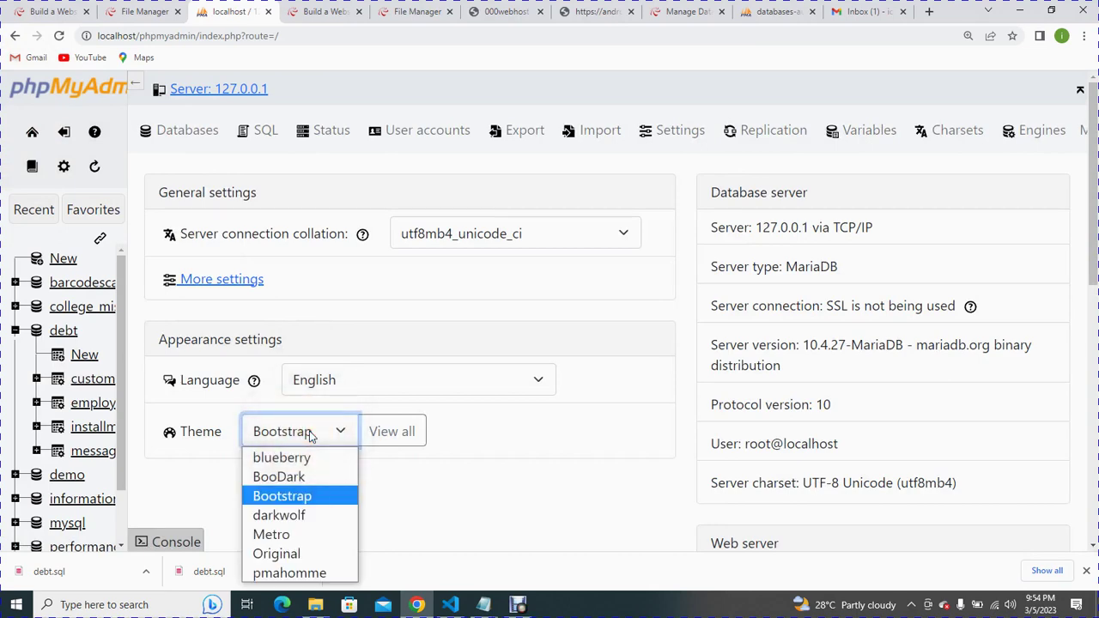
click(301, 534)
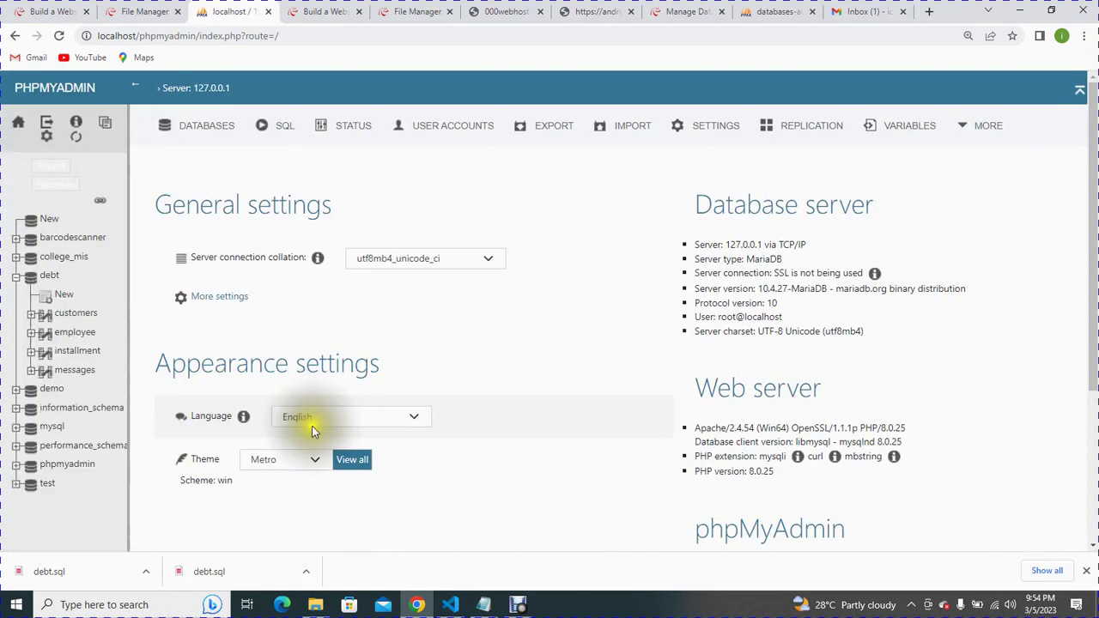
Try the pmahomme theme in phpMyAdmin, and switch back to Metro.
click(309, 460)
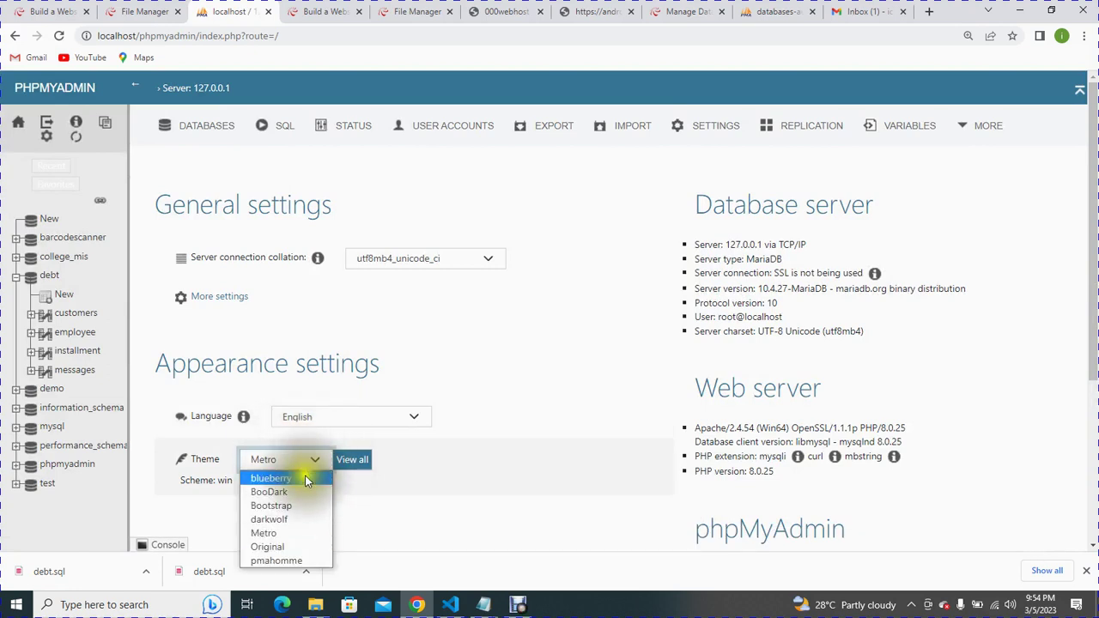
click(297, 560)
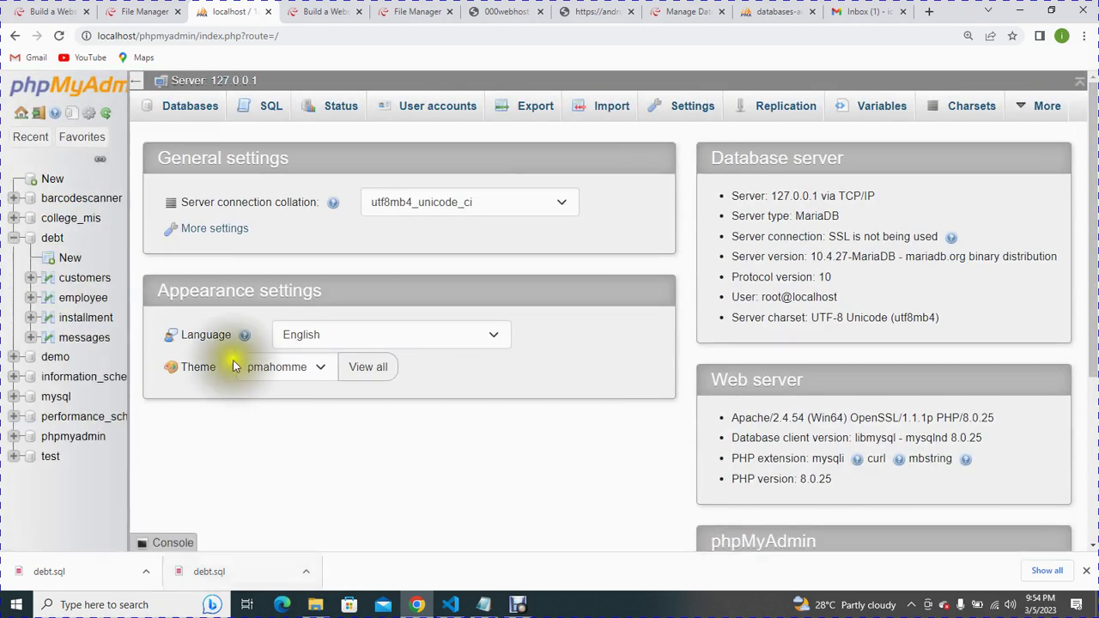
click(272, 368)
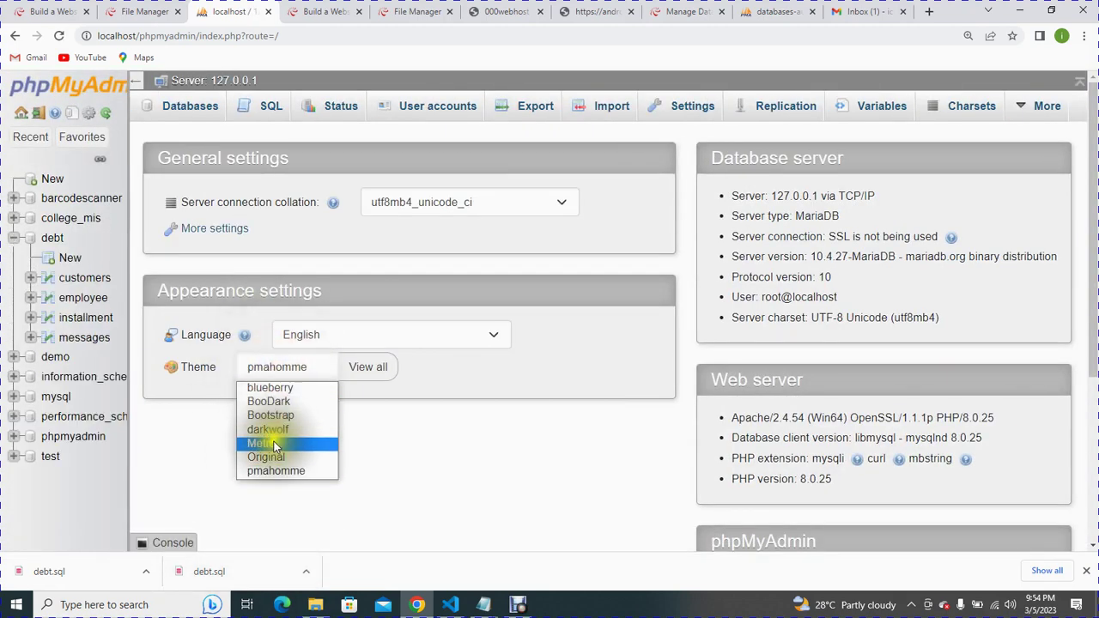
click(274, 440)
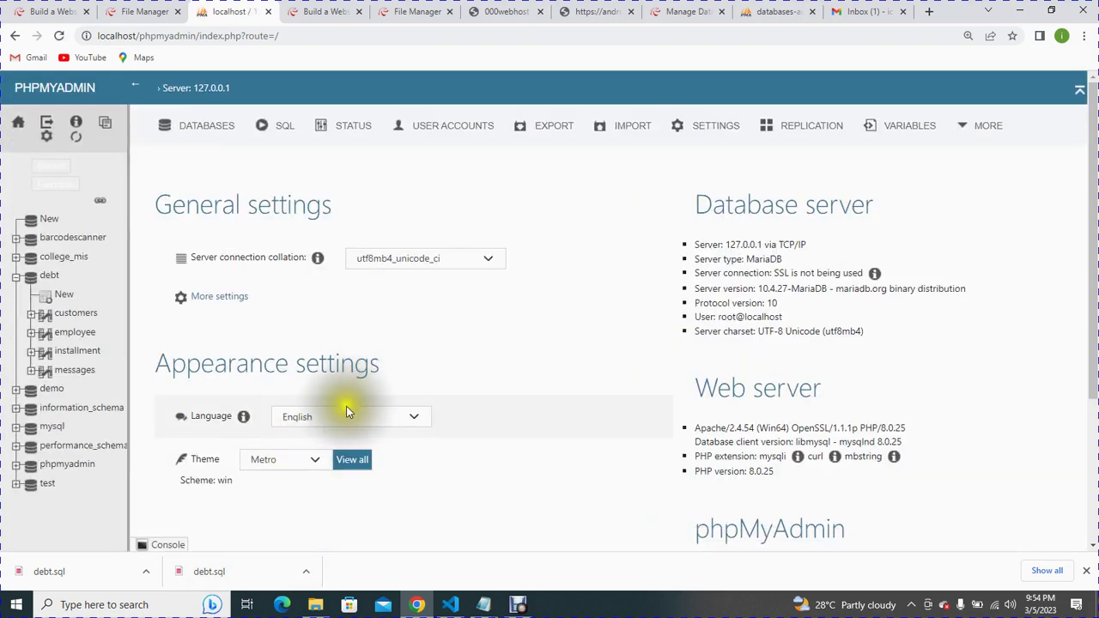